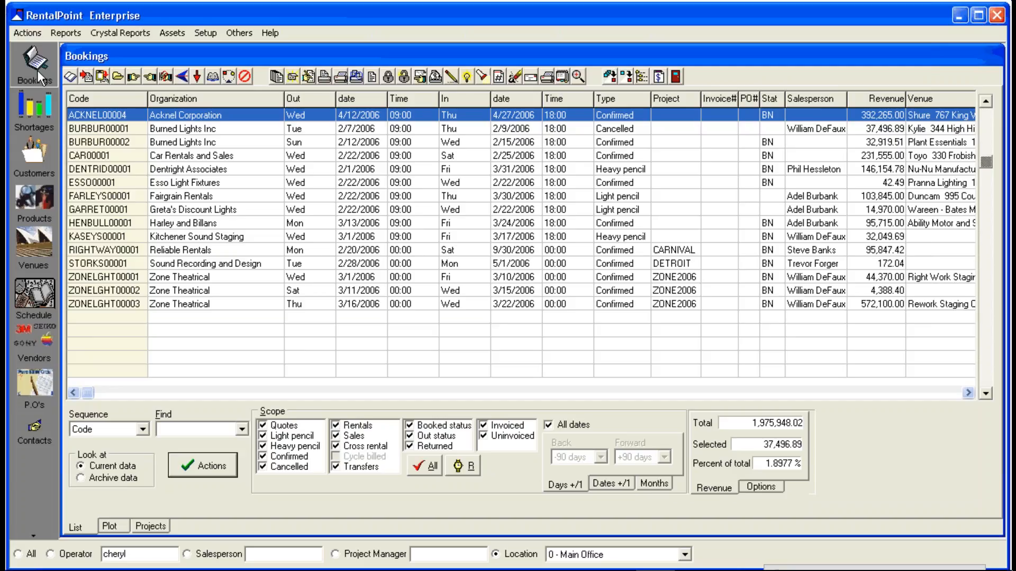
# - Look through the Shortages, Customers, Products, Schedule, Vendors, Purchase Orders and Contact Management modules in turn
pyautogui.click(36, 118)
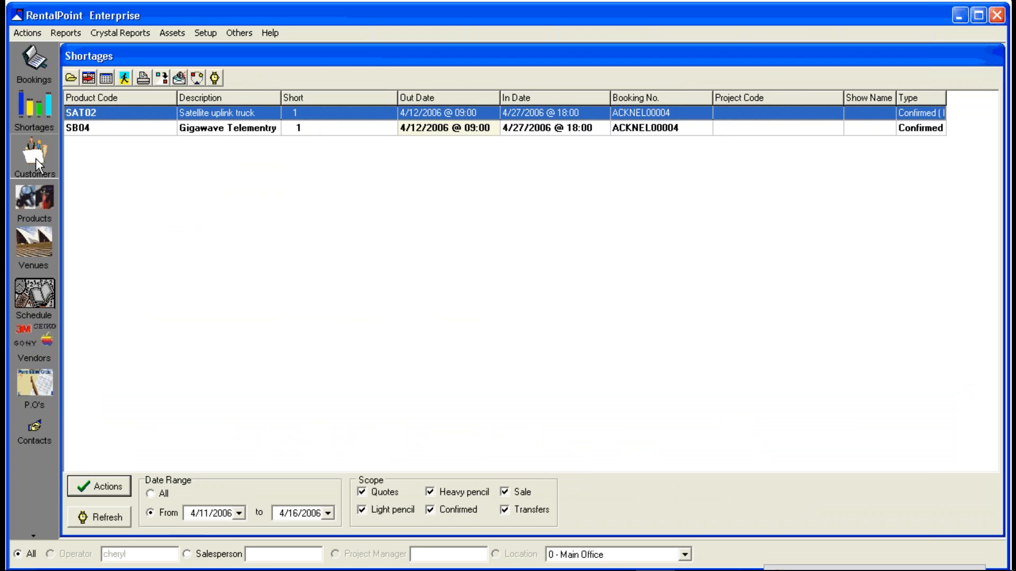
pyautogui.click(36, 158)
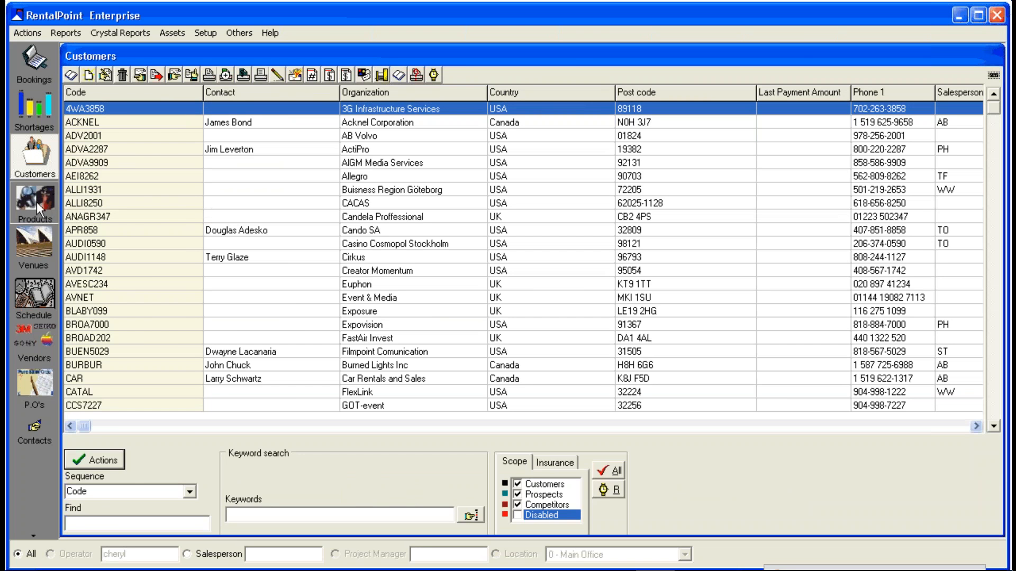
pyautogui.click(37, 202)
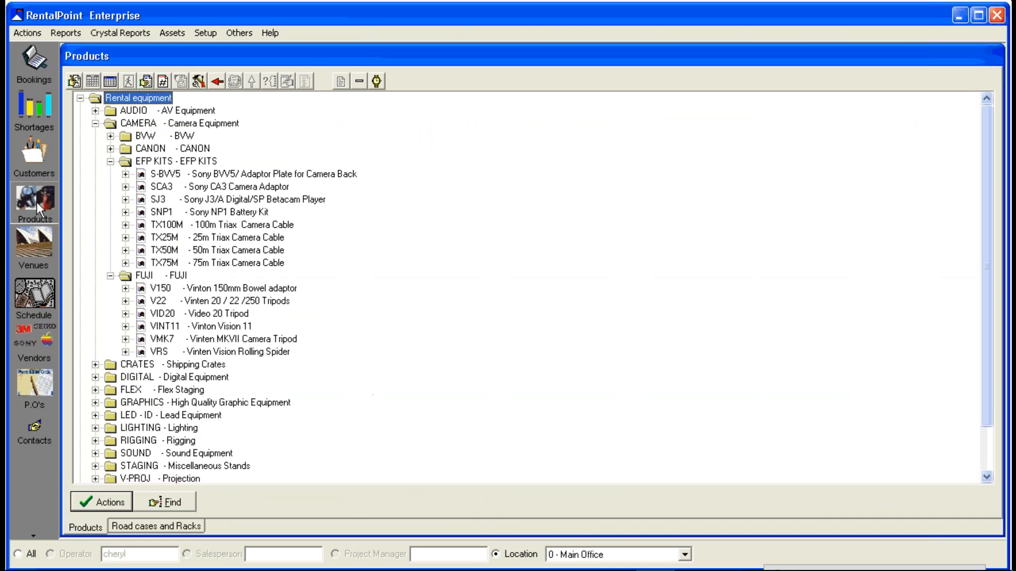
pyautogui.click(36, 293)
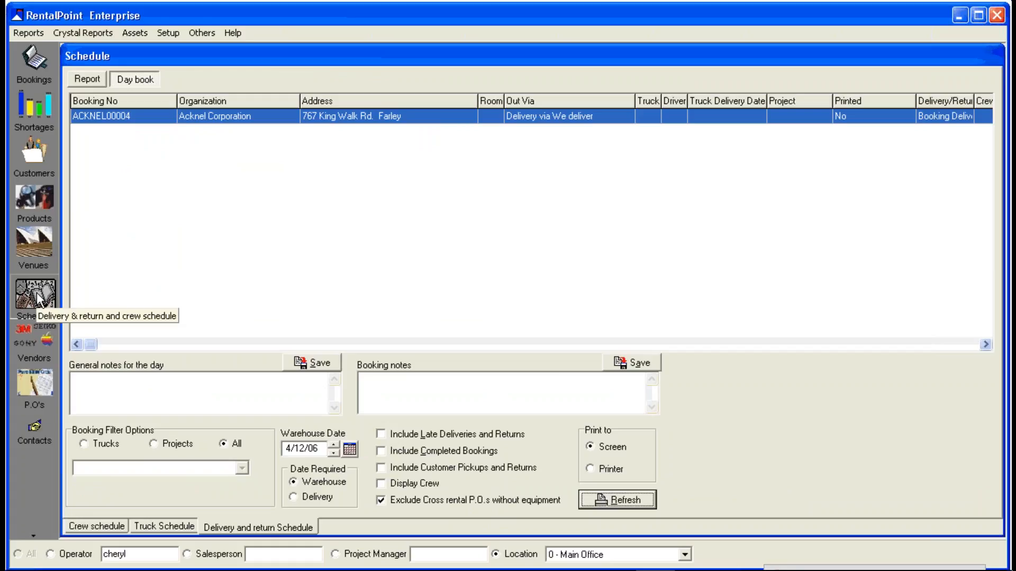
pyautogui.click(36, 338)
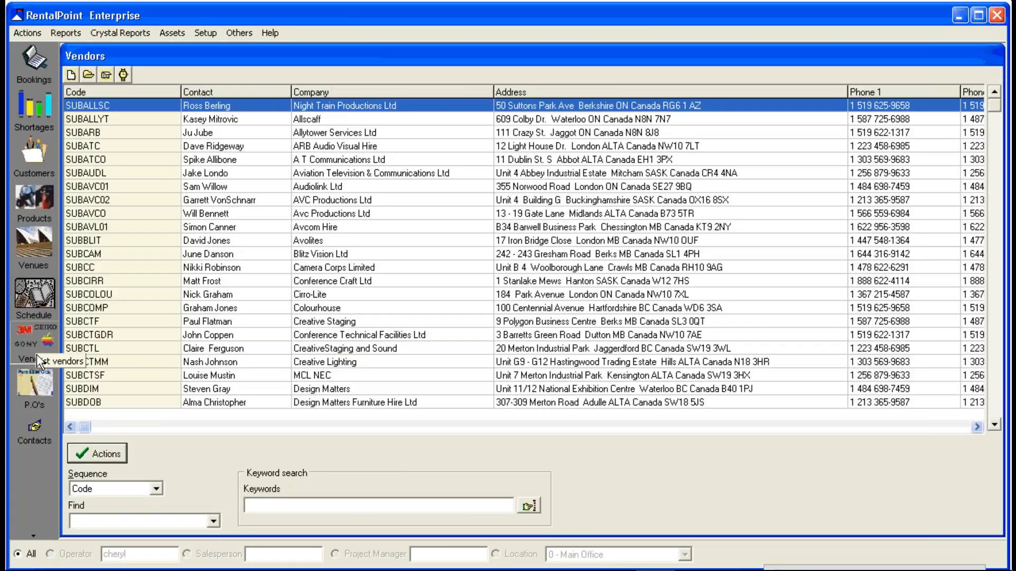
pyautogui.click(37, 384)
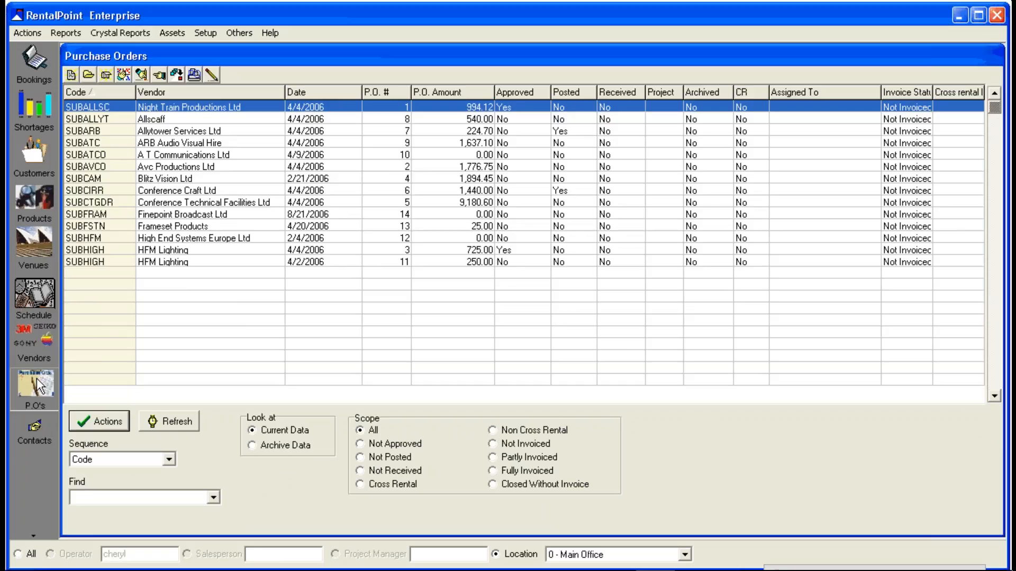
pyautogui.click(36, 429)
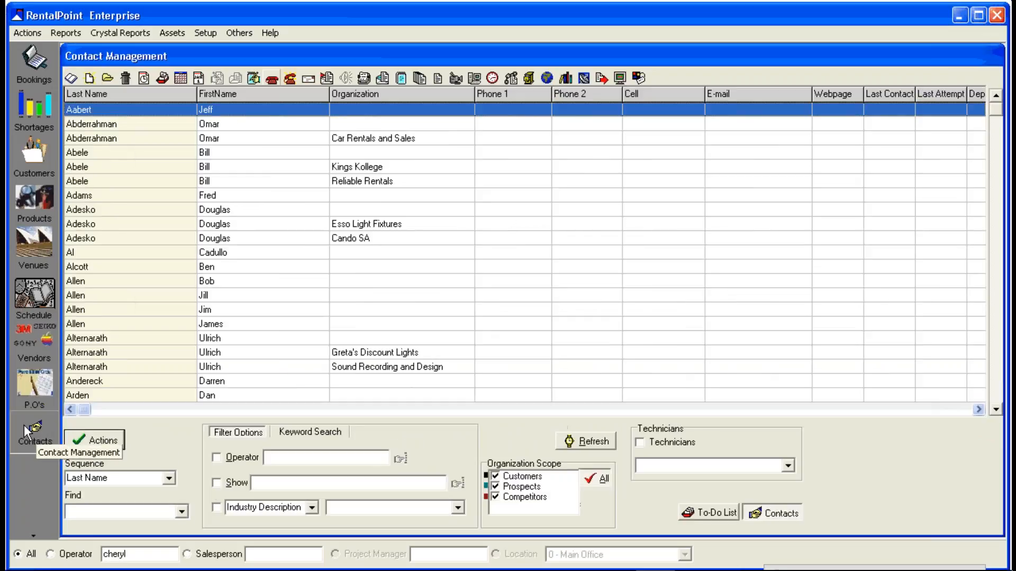
pyautogui.click(27, 33)
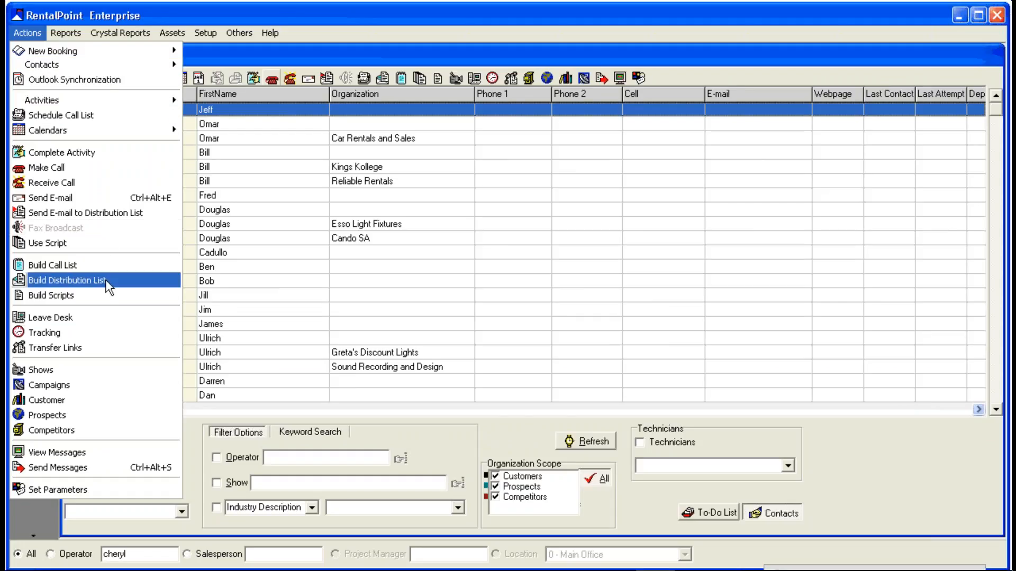
pyautogui.click(35, 33)
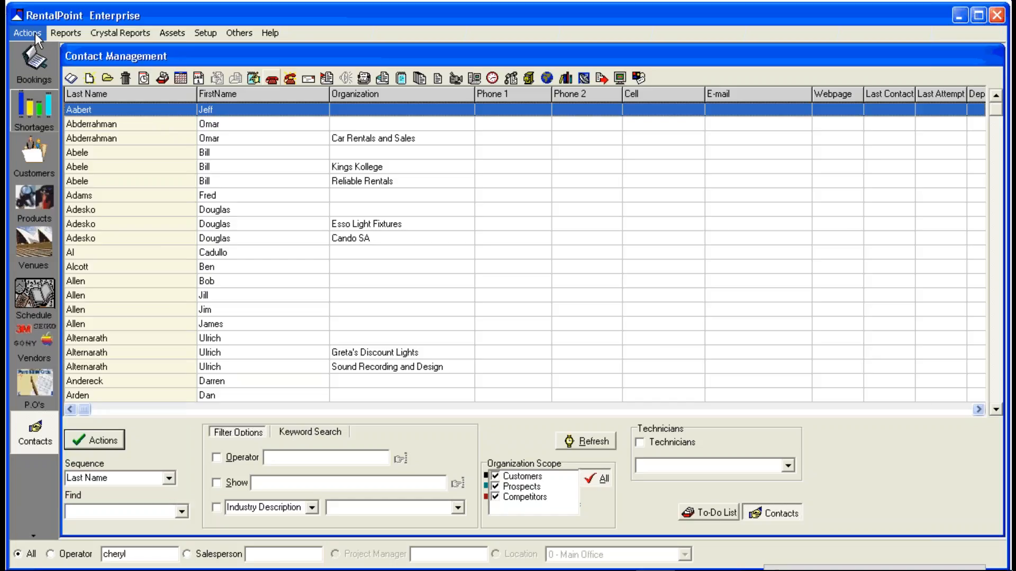
pyautogui.click(150, 33)
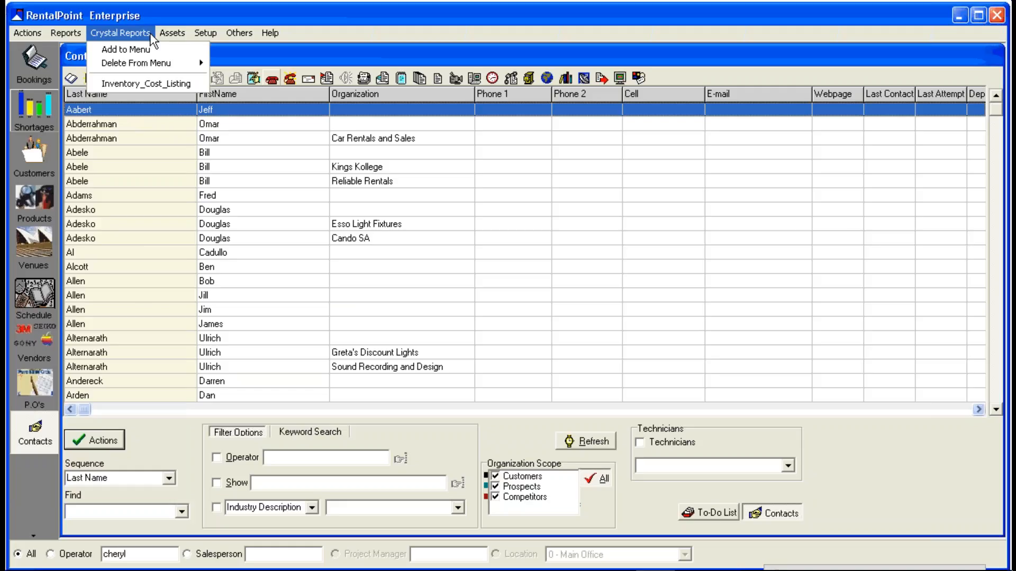
# - Open the setup parameters and review the Operational parameter list and the Terminology settings
pyautogui.moveTo(205, 34)
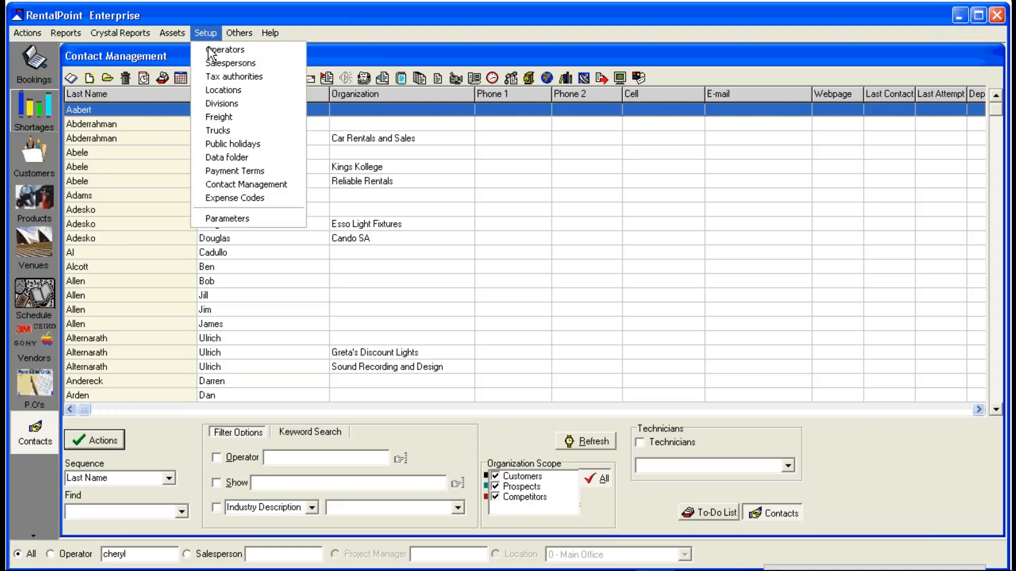
pyautogui.click(258, 217)
pyautogui.click(418, 212)
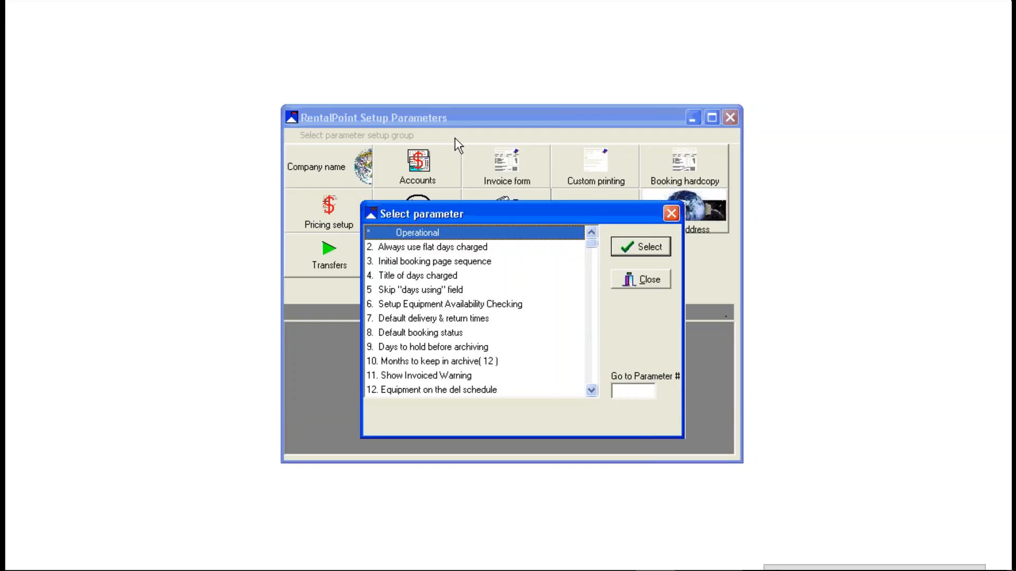
pyautogui.click(469, 115)
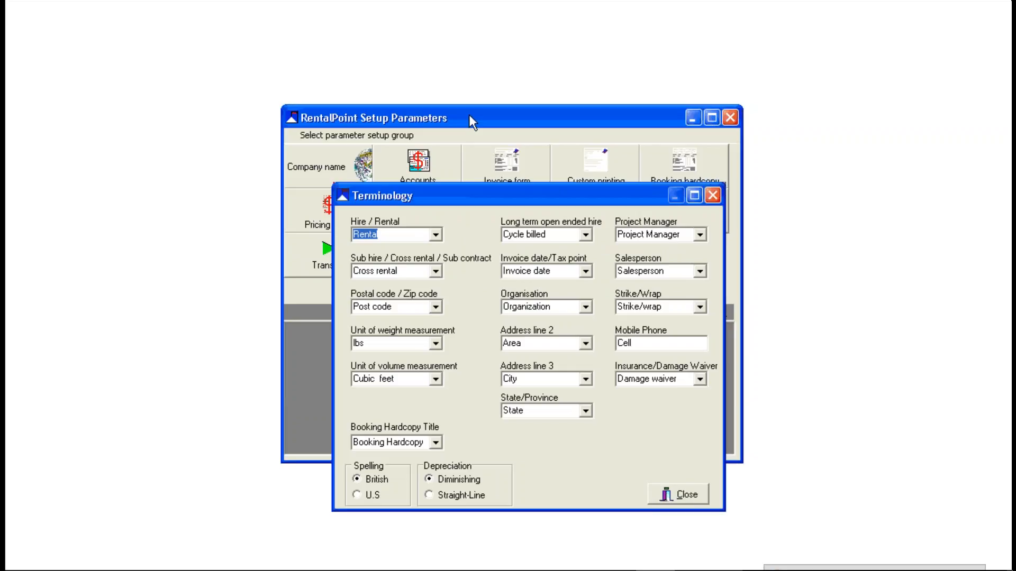
pyautogui.press('Escape')
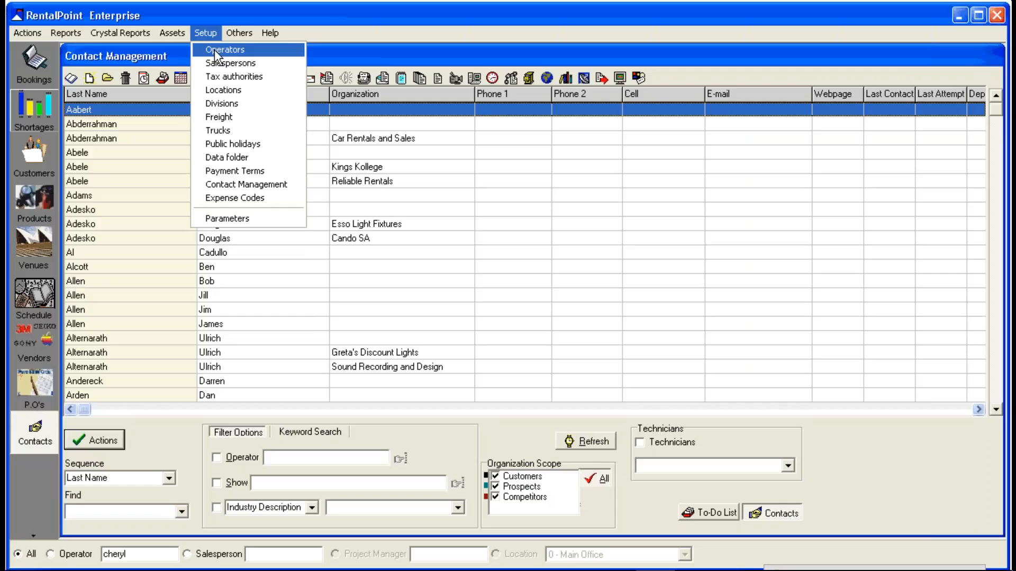
# - Open the ADMINISTRATOR group record in the operator setup and view its Customers/Vendors access settings
pyautogui.click(214, 49)
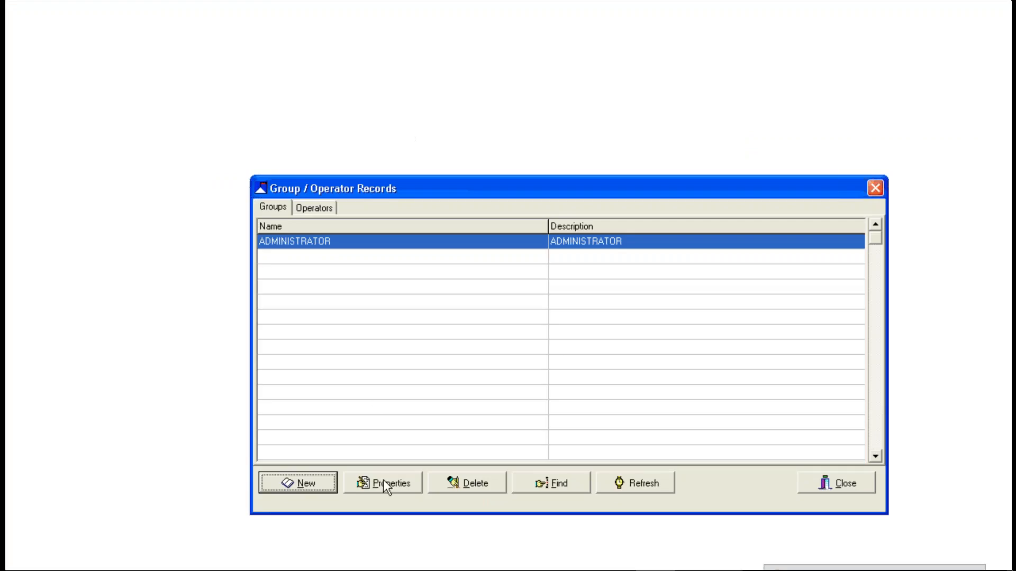
pyautogui.click(385, 484)
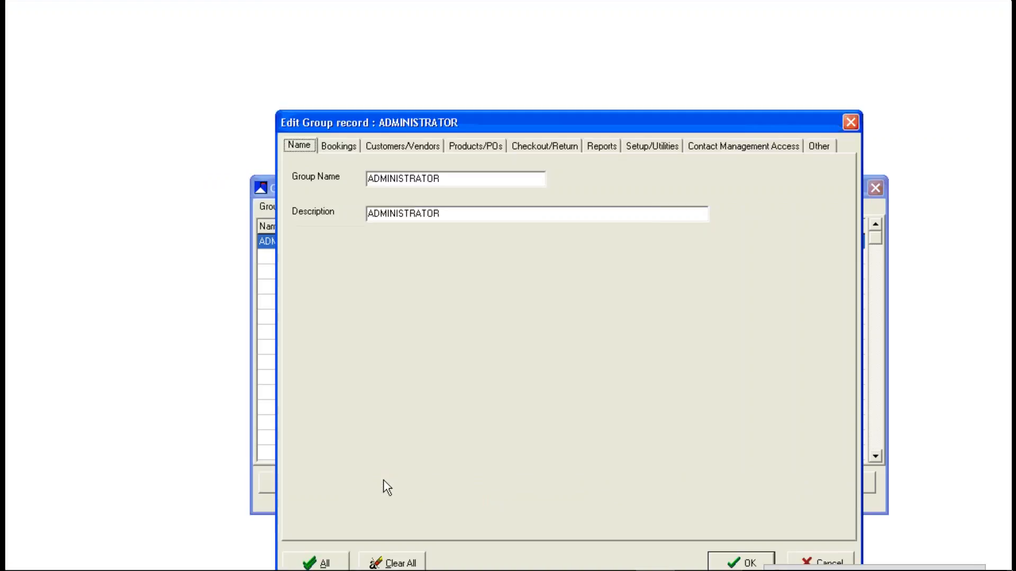
pyautogui.click(402, 146)
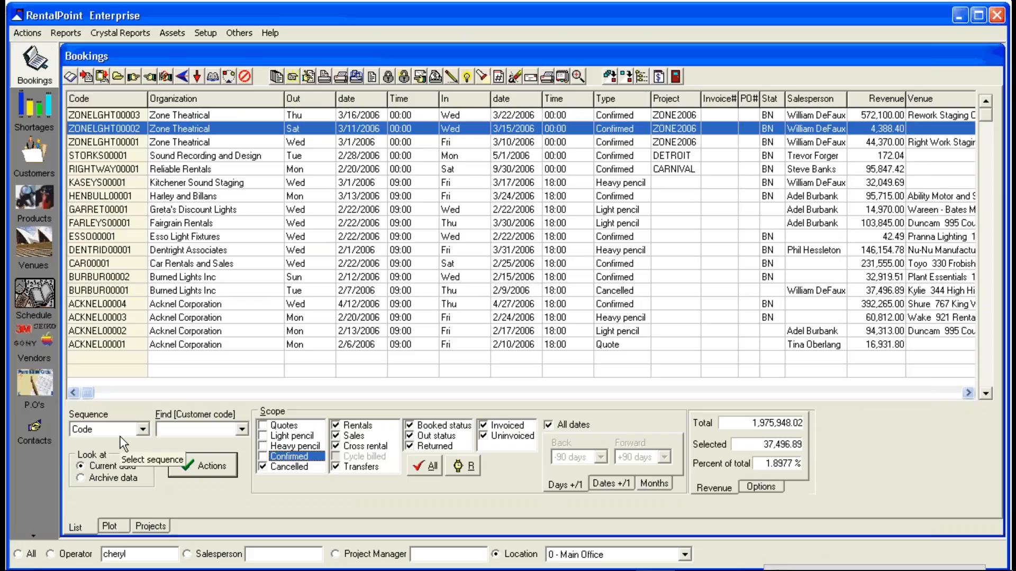
# - Limit the bookings list to Confirmed bookings by excluding Cancelled ones, and refresh the list
pyautogui.click(279, 468)
pyautogui.click(285, 456)
pyautogui.click(464, 466)
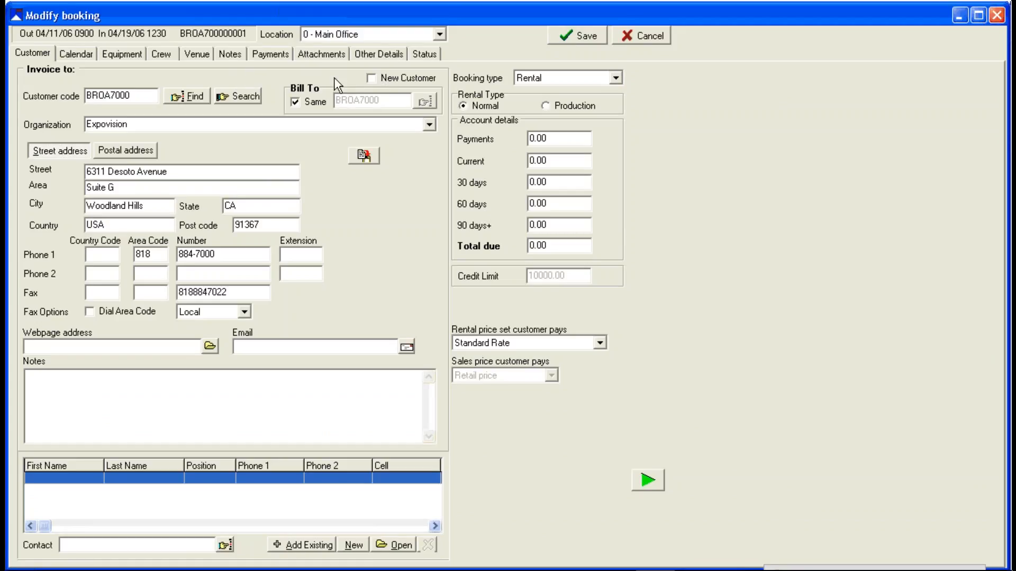
# - Find the customer Burned Lights Inc and assign it to the booking as the invoiced customer
pyautogui.click(189, 98)
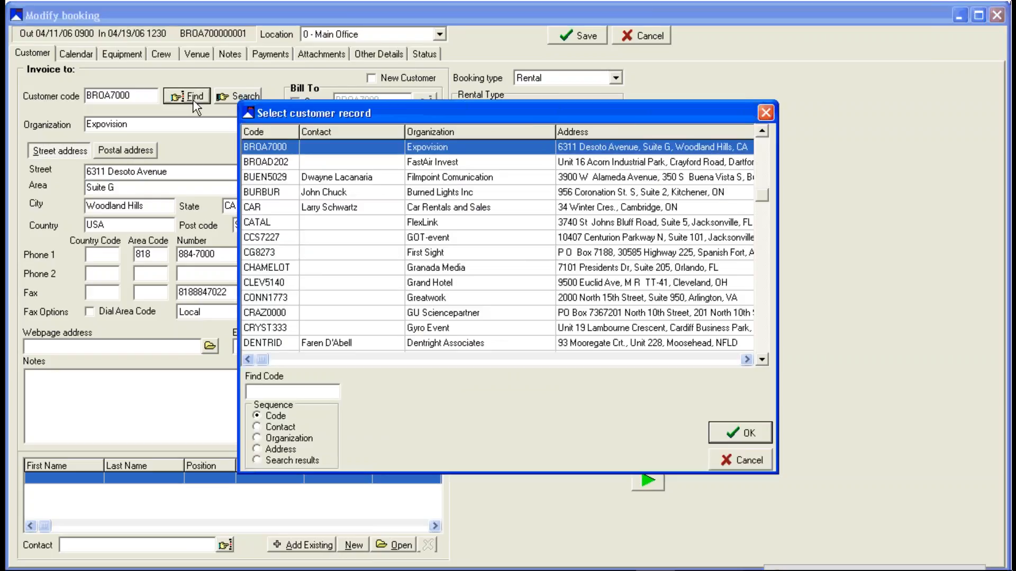
pyautogui.click(328, 192)
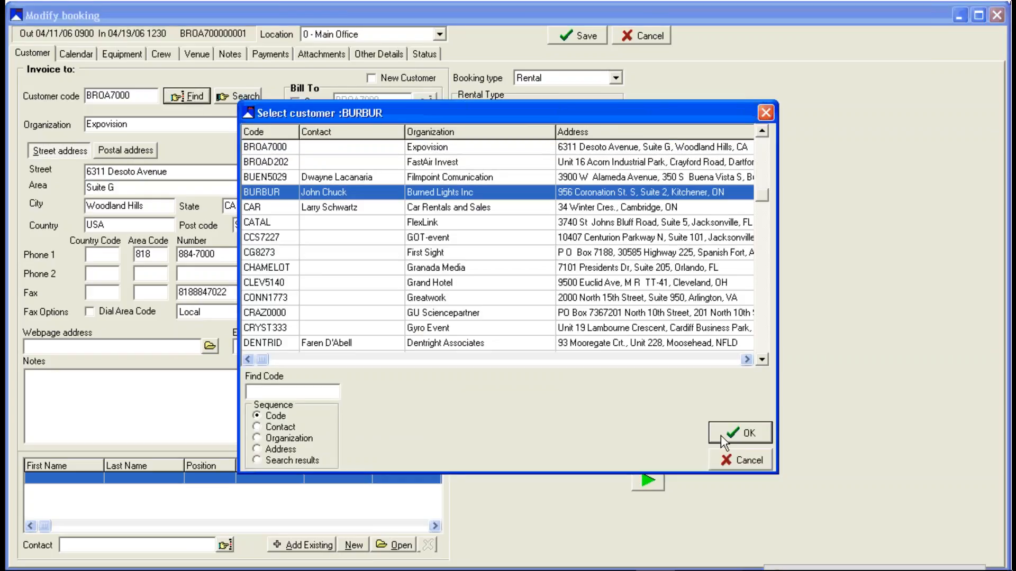
pyautogui.click(735, 436)
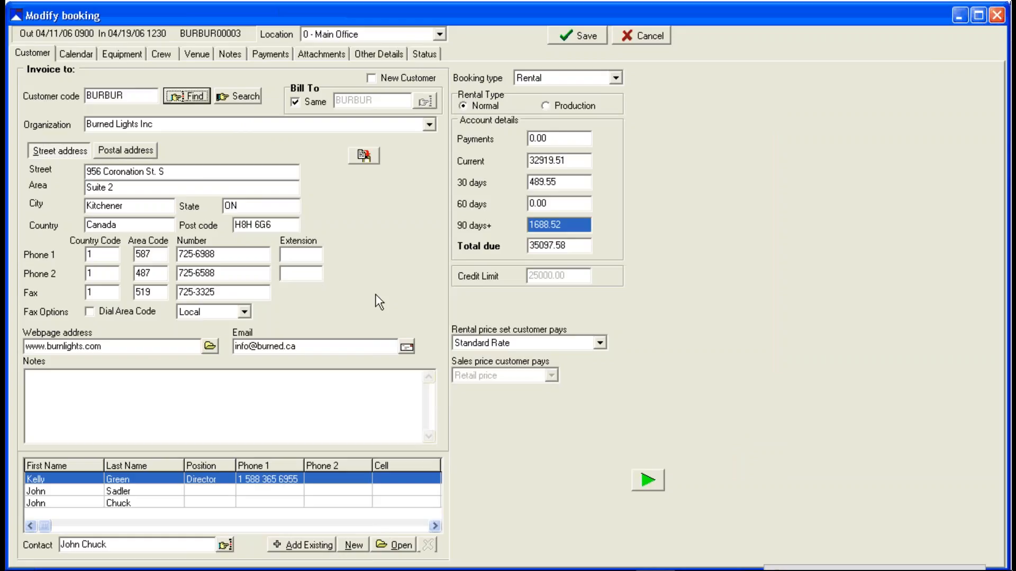
# - Turn off the same-as-customer billing option and choose Granada Media as the booking's bill-to customer
pyautogui.click(294, 103)
pyautogui.click(295, 102)
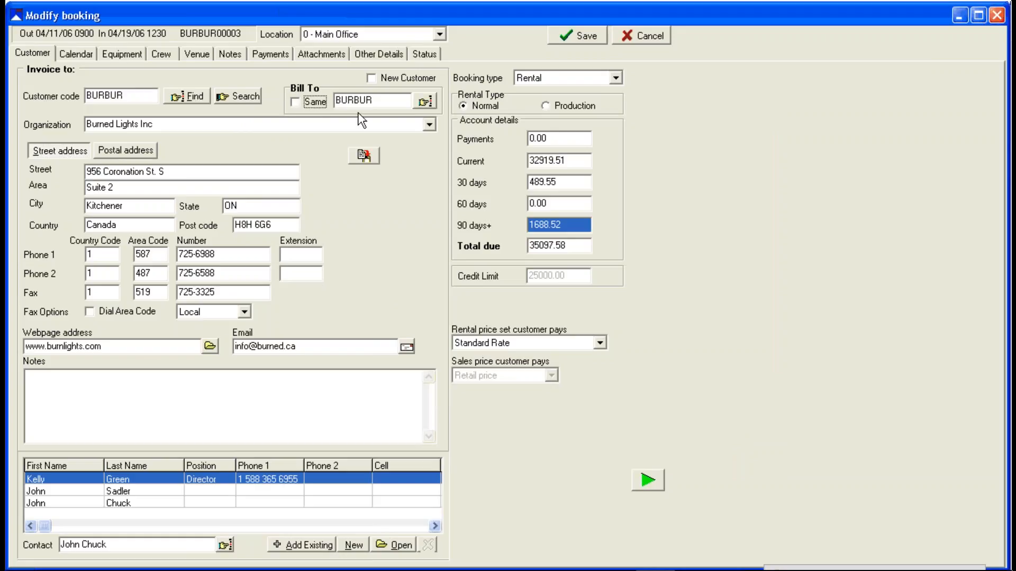
pyautogui.click(431, 99)
pyautogui.click(442, 222)
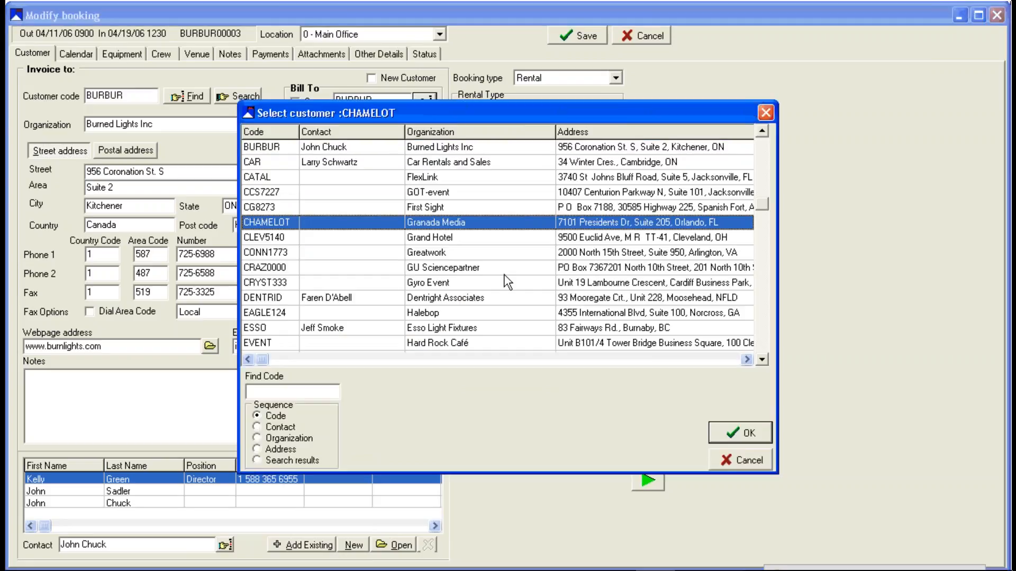
pyautogui.click(736, 433)
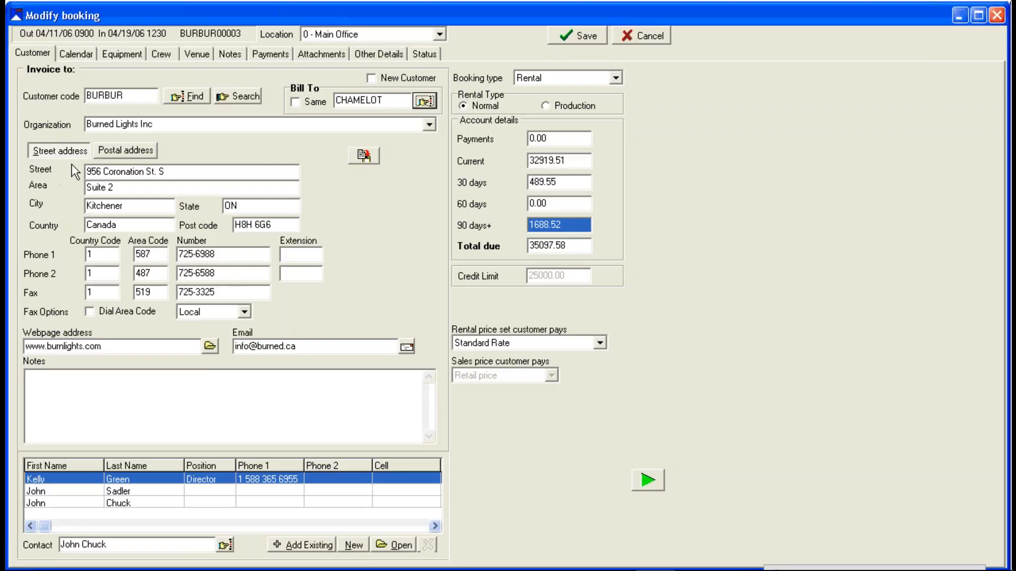
# - Review the customer's postal address and the contact information of the contact listed as Director
pyautogui.click(132, 150)
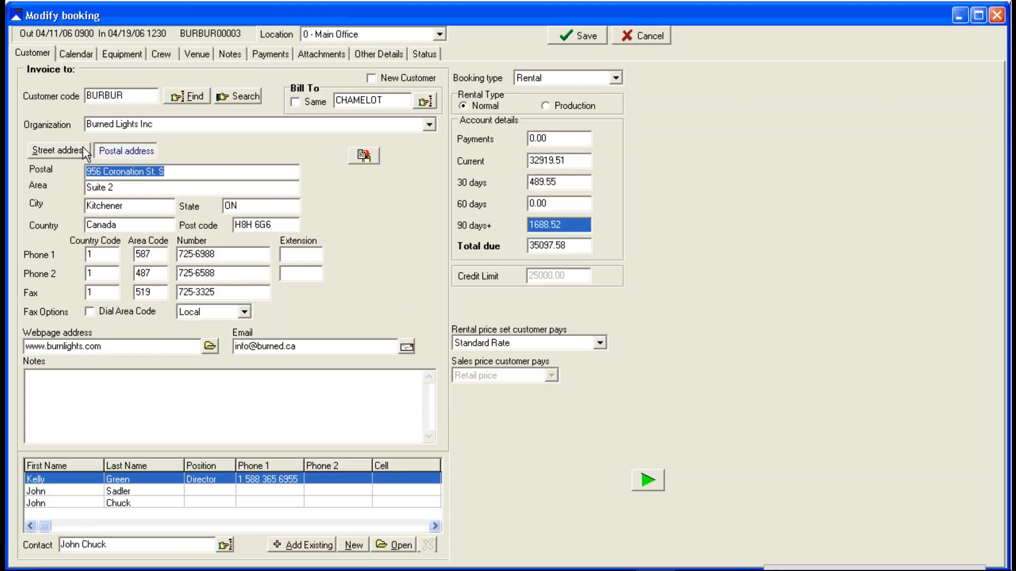
pyautogui.click(55, 151)
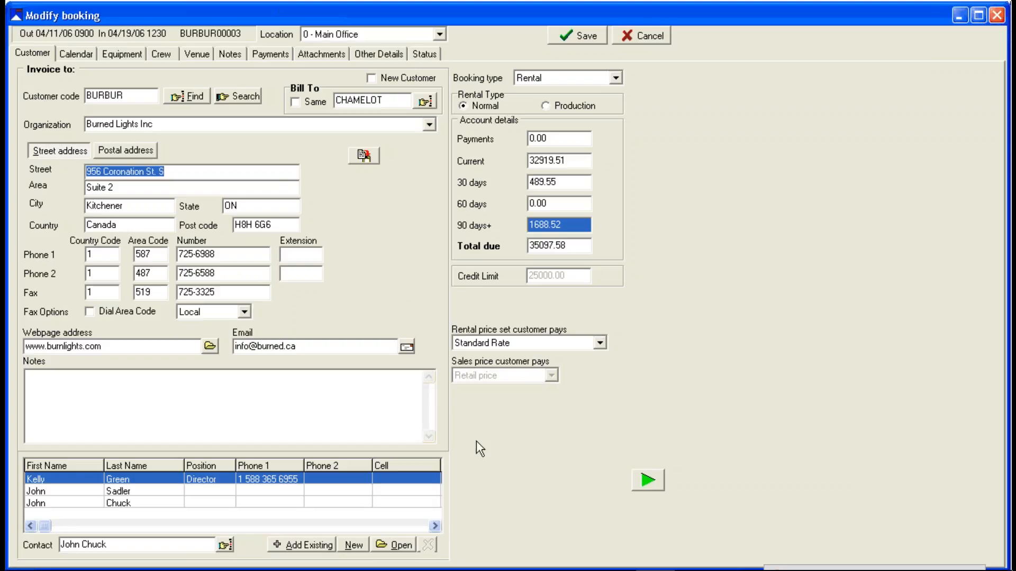
pyautogui.click(371, 473)
pyautogui.click(391, 544)
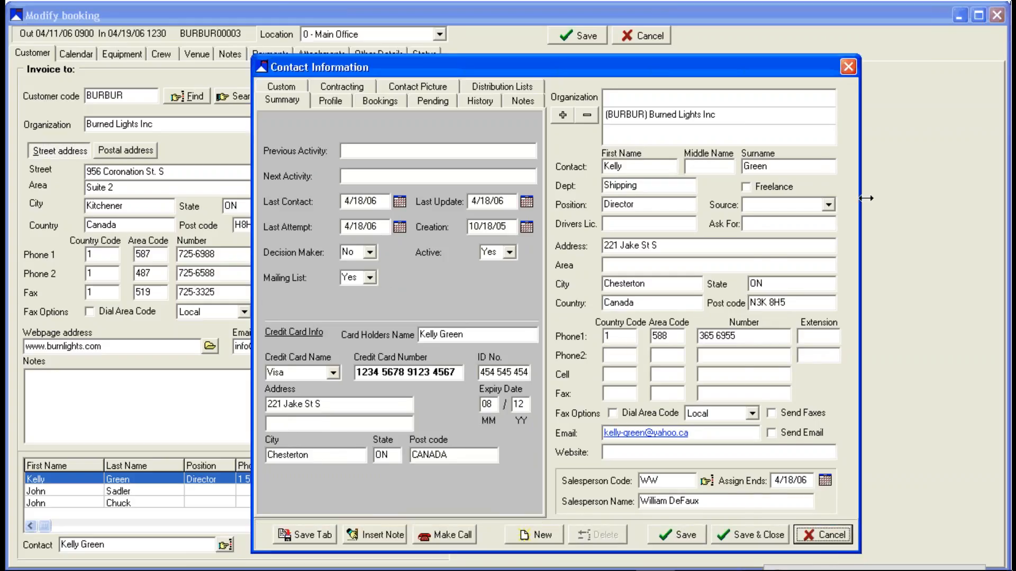
pyautogui.click(847, 68)
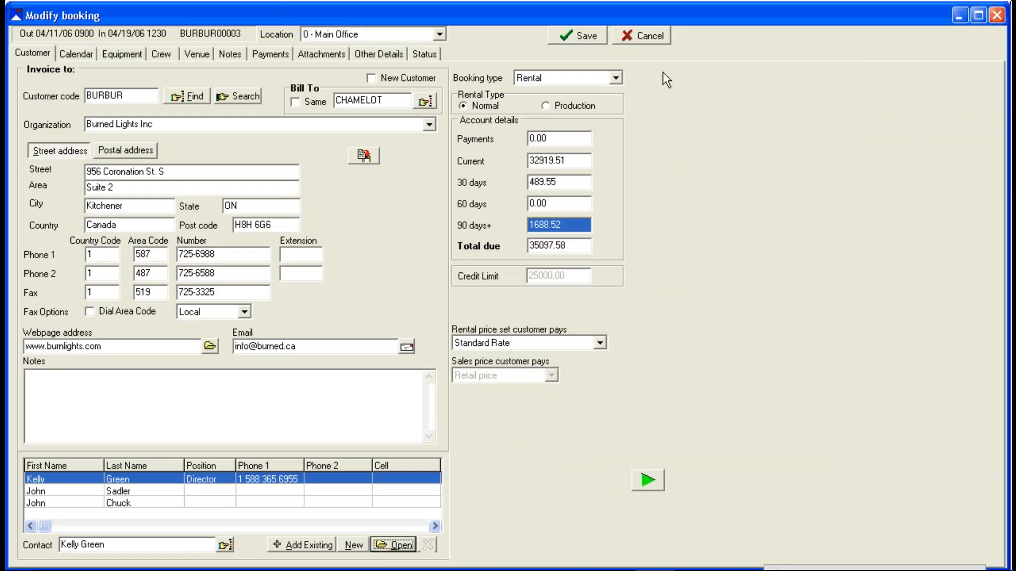
# - Review the available booking types and the rental price set options for the customer
pyautogui.click(616, 78)
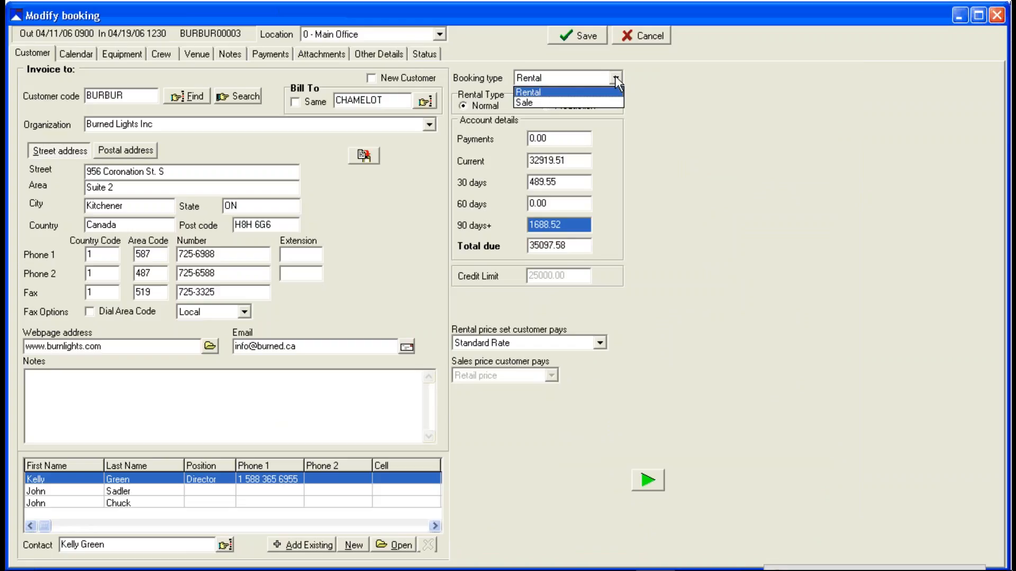
pyautogui.click(645, 78)
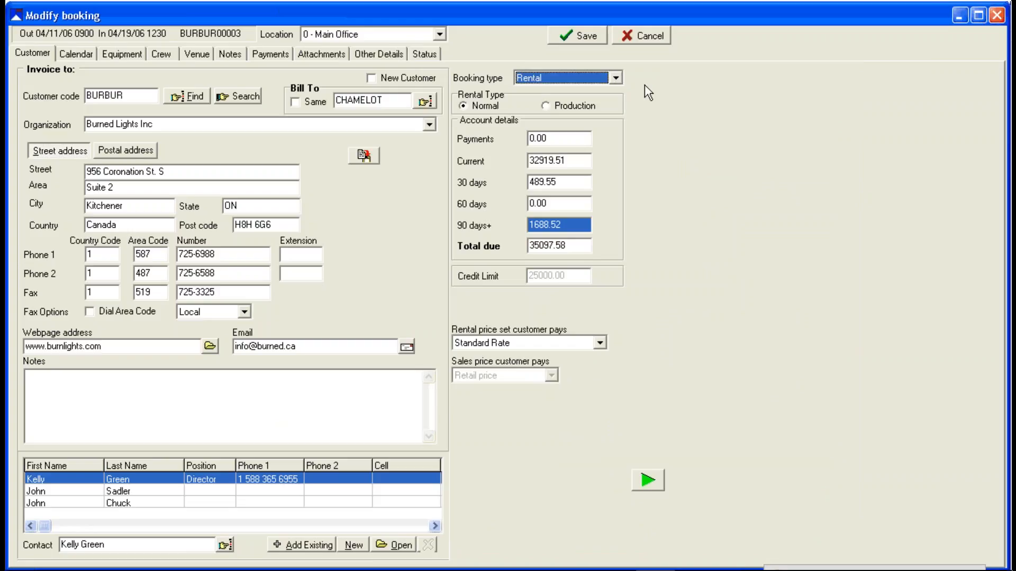
pyautogui.click(600, 344)
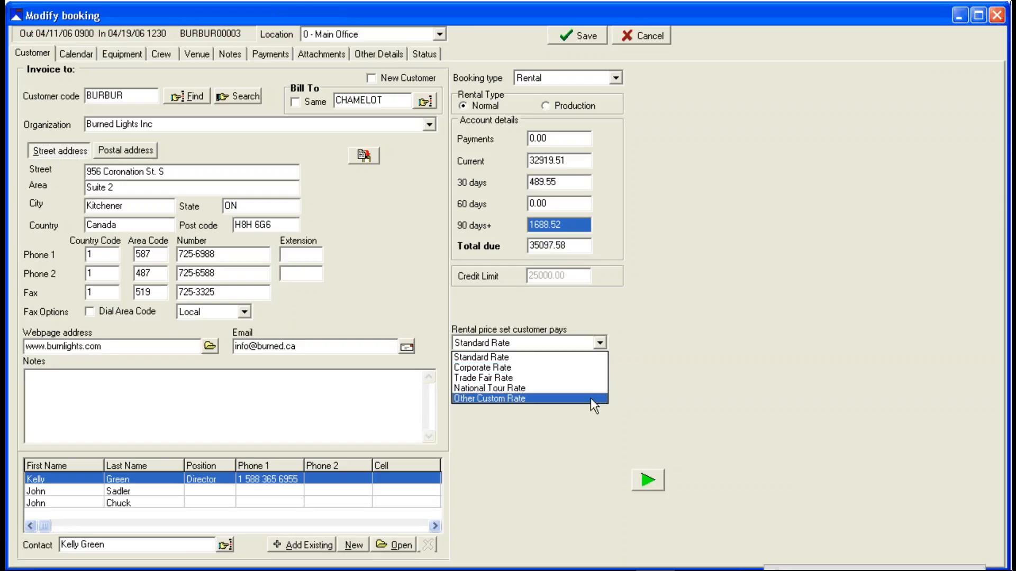
pyautogui.click(649, 398)
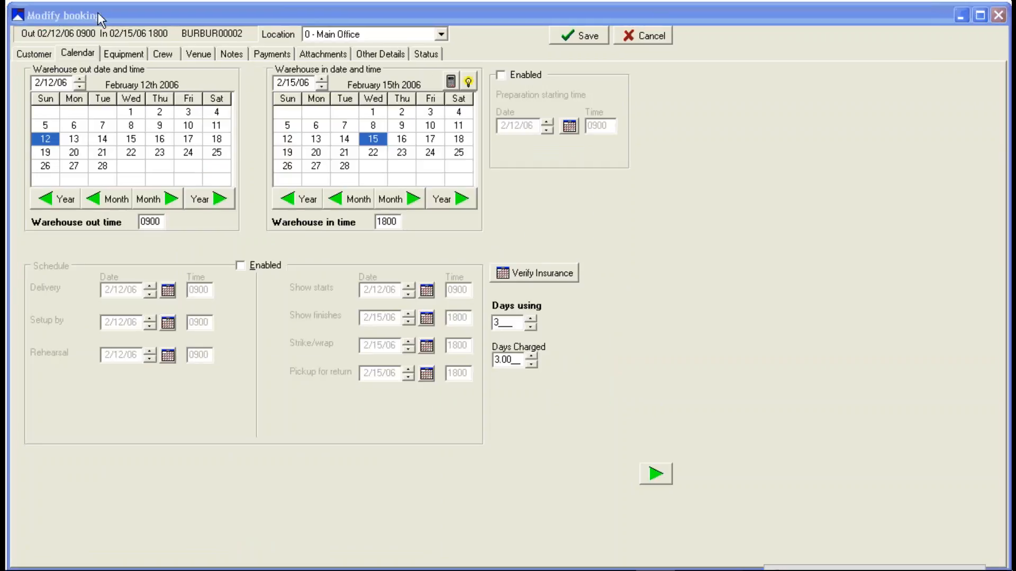
# - Enable the booking's delivery and show schedule and set the pickup for return date to 2/17/06
pyautogui.click(98, 12)
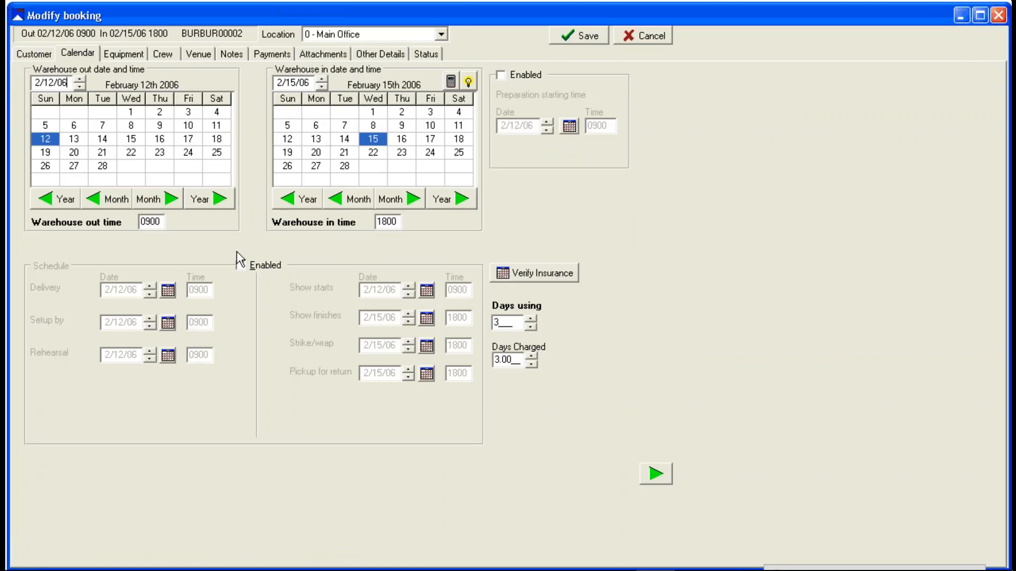
pyautogui.click(240, 266)
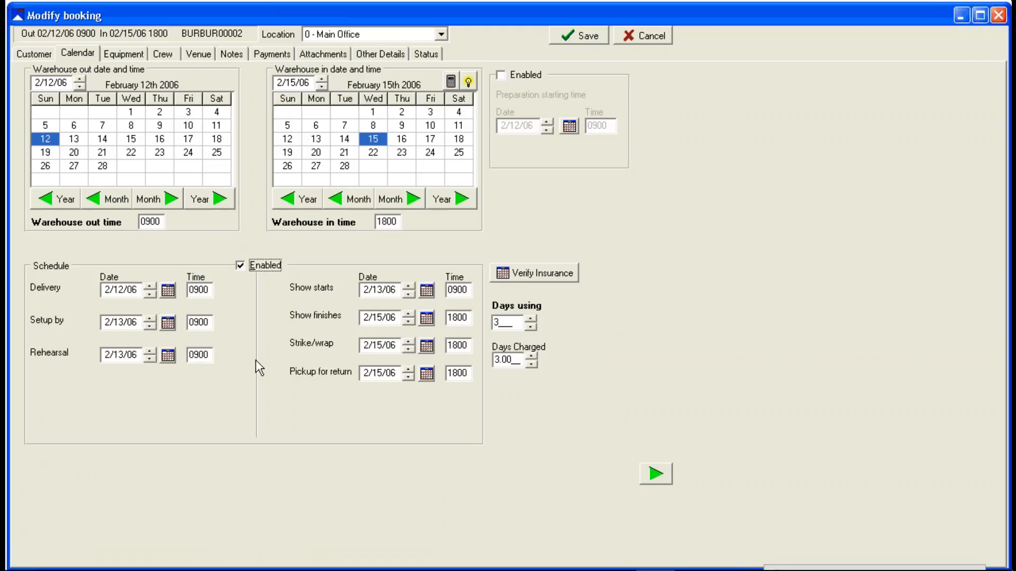
pyautogui.click(411, 370)
pyautogui.click(411, 370)
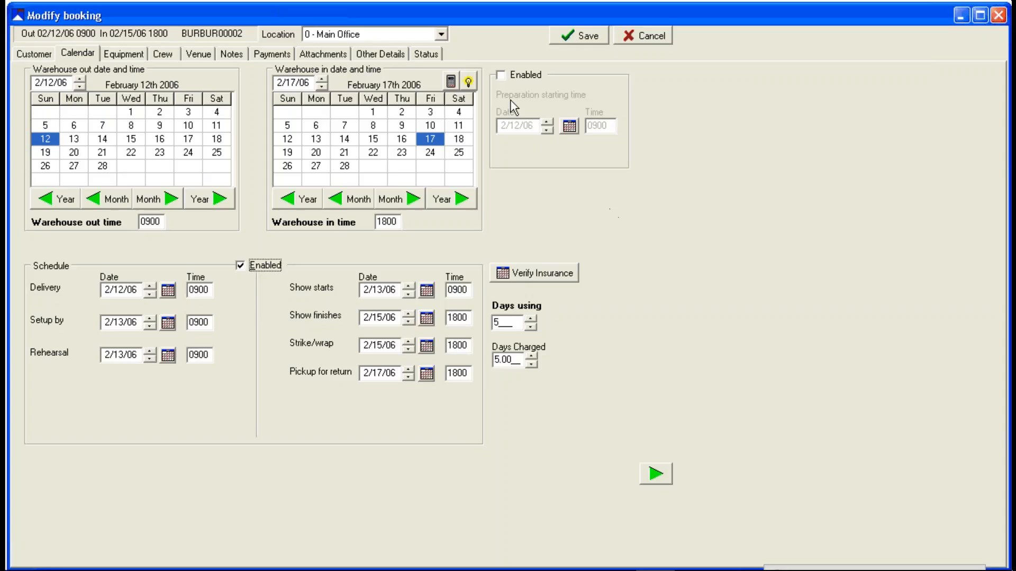
# - Enable the preparation starting time with the date 2/9/06 and verify the customer's insurance
pyautogui.click(500, 74)
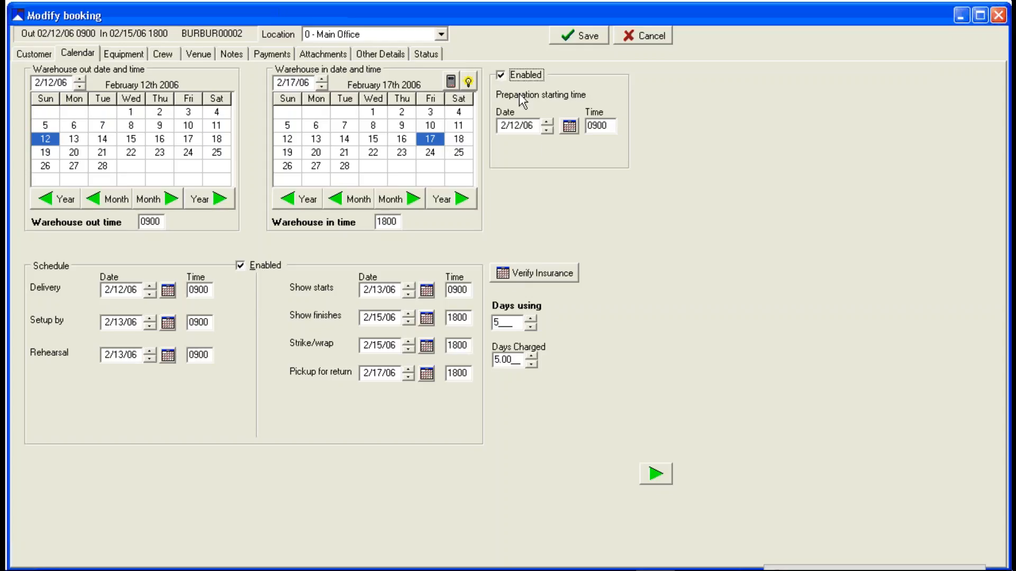
pyautogui.click(547, 130)
pyautogui.click(547, 130)
pyautogui.click(549, 130)
pyautogui.click(532, 275)
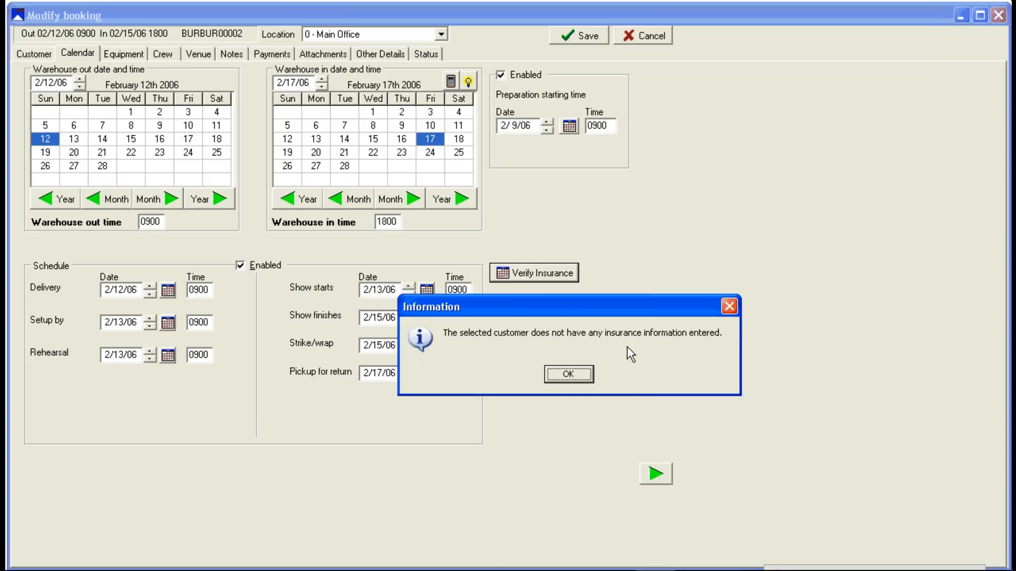
pyautogui.click(570, 374)
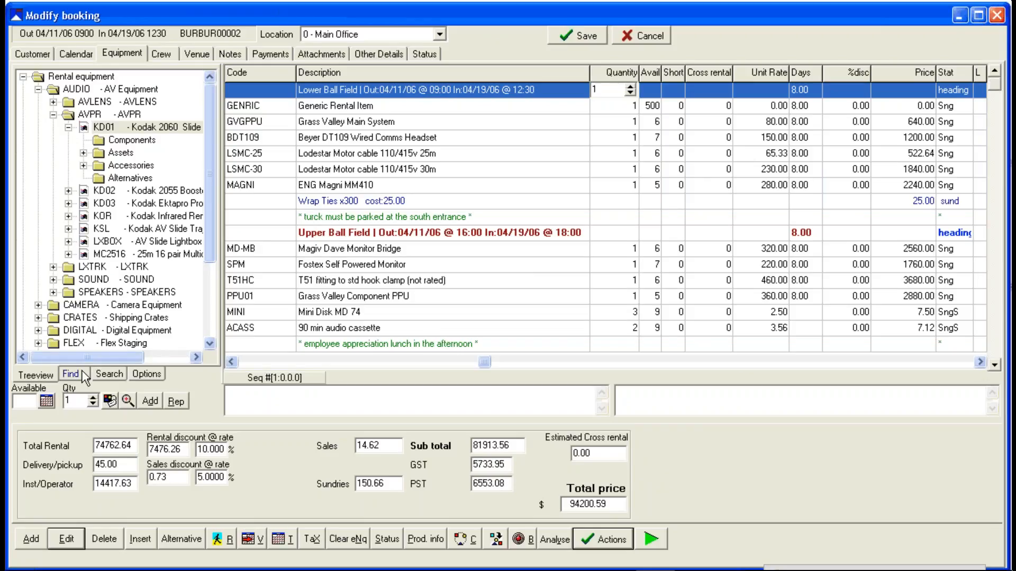
# - Look over the find and keyword search options for locating products to add to the booking
pyautogui.click(83, 377)
pyautogui.click(109, 375)
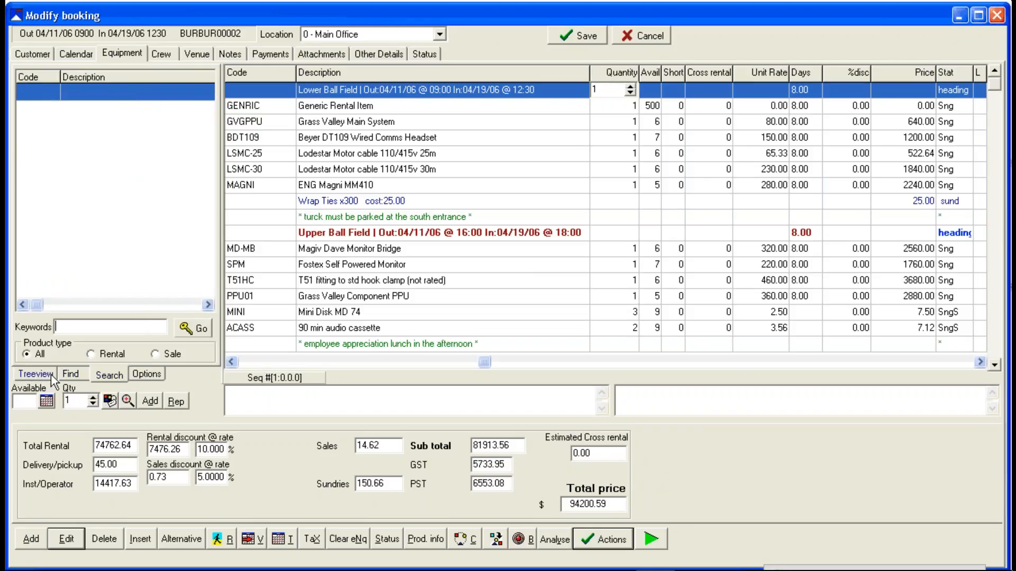
pyautogui.click(52, 375)
# - Browse the rental equipment tree to the Kodak 2060 slide projector in the AVPR group of AUDIO and check its availability
pyautogui.click(24, 77)
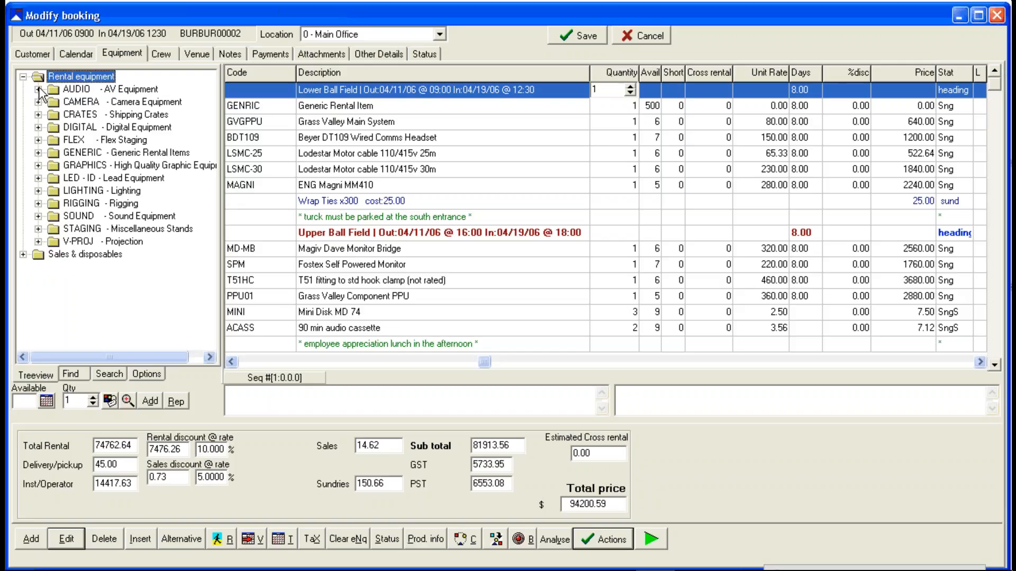
pyautogui.click(38, 89)
pyautogui.click(53, 115)
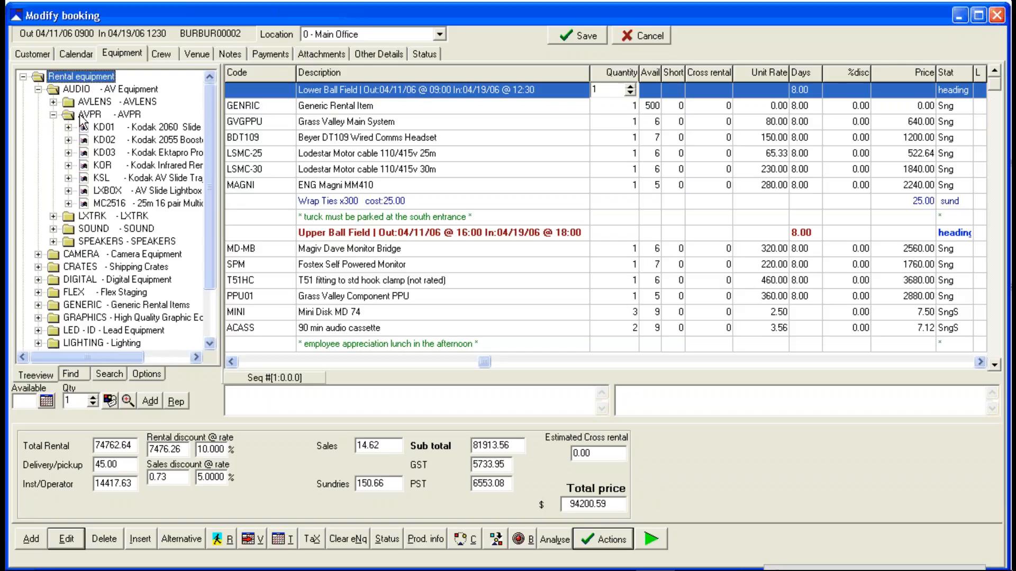
pyautogui.click(98, 127)
pyautogui.click(24, 401)
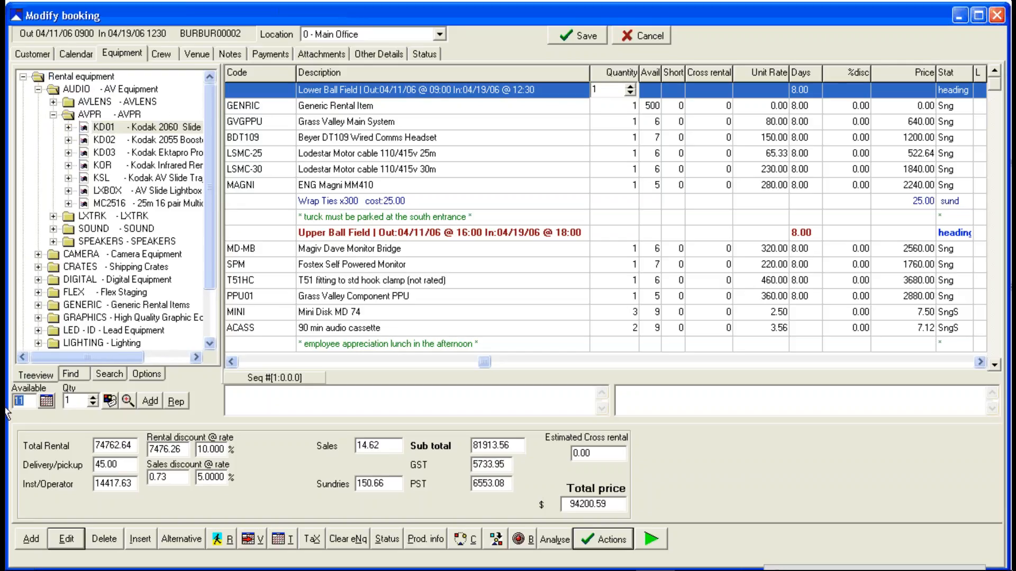
# - Review the pricing and the available line actions for the Lodestar Motor cable 110/415v 25m
pyautogui.click(287, 158)
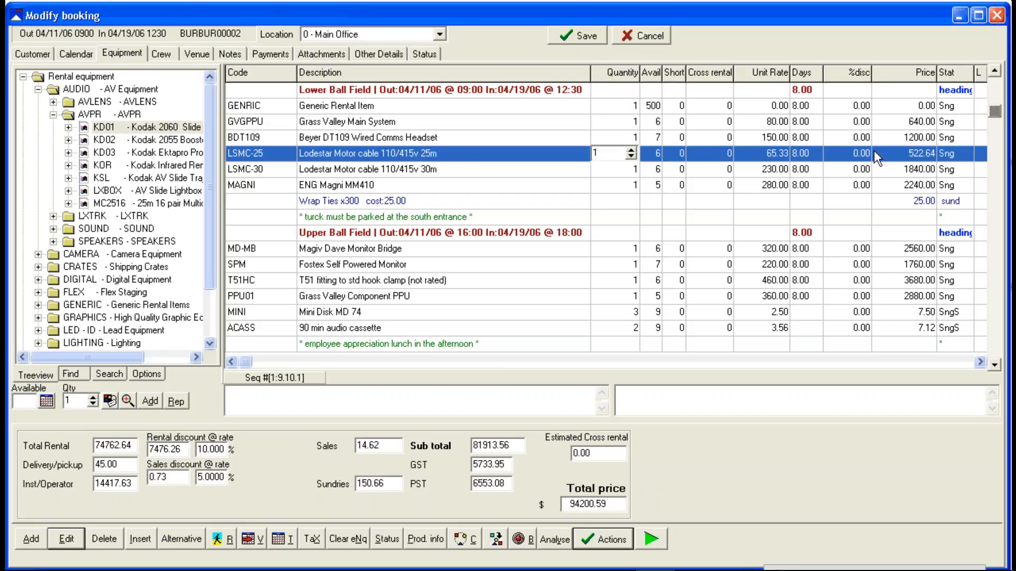
pyautogui.rightClick(902, 152)
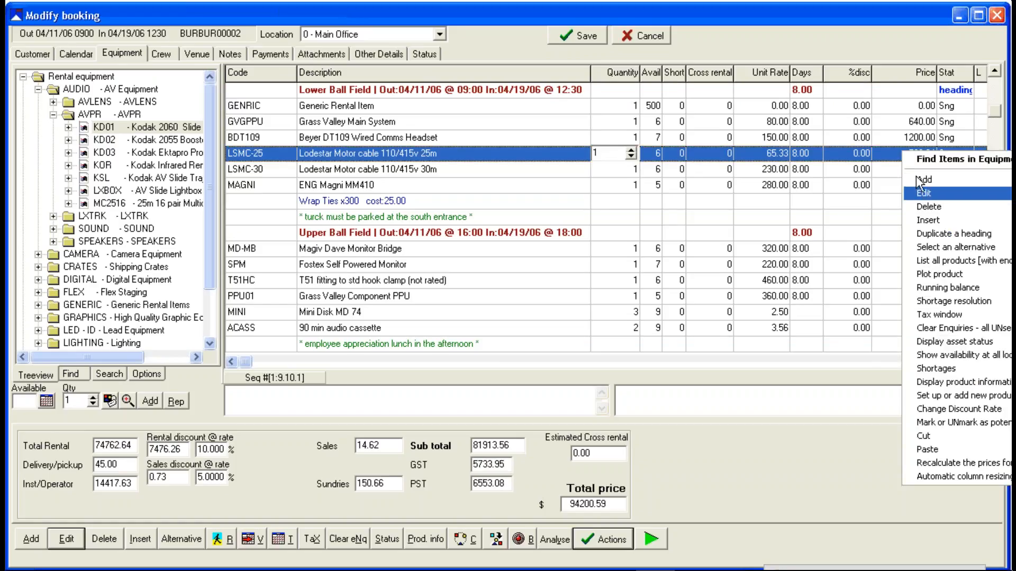
pyautogui.click(864, 42)
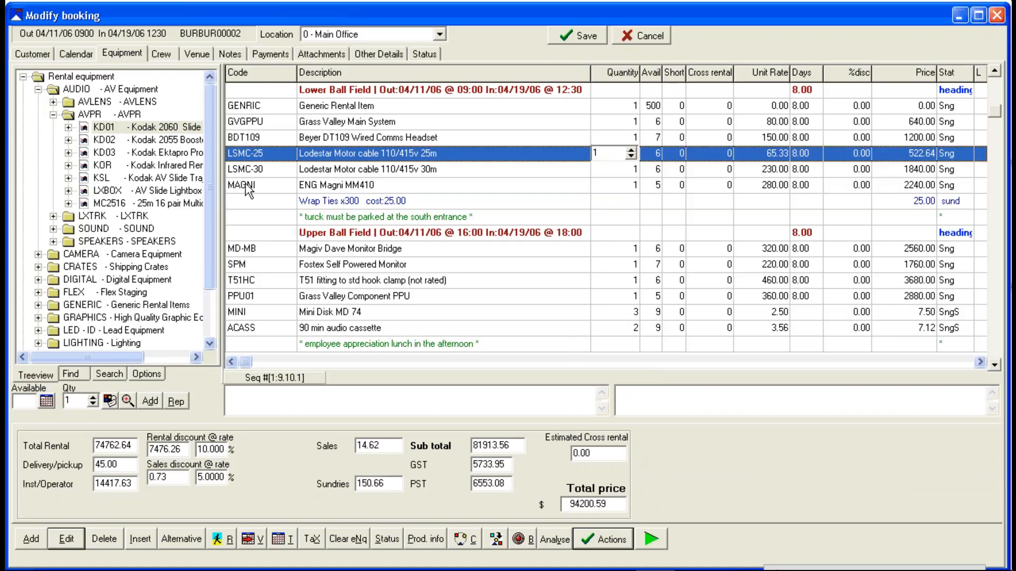
# - Add the Kodak 2060 slide projector with its required Isco 200 - 300 Zoom accessory under the Lower Ball Field heading
pyautogui.doubleClick(150, 130)
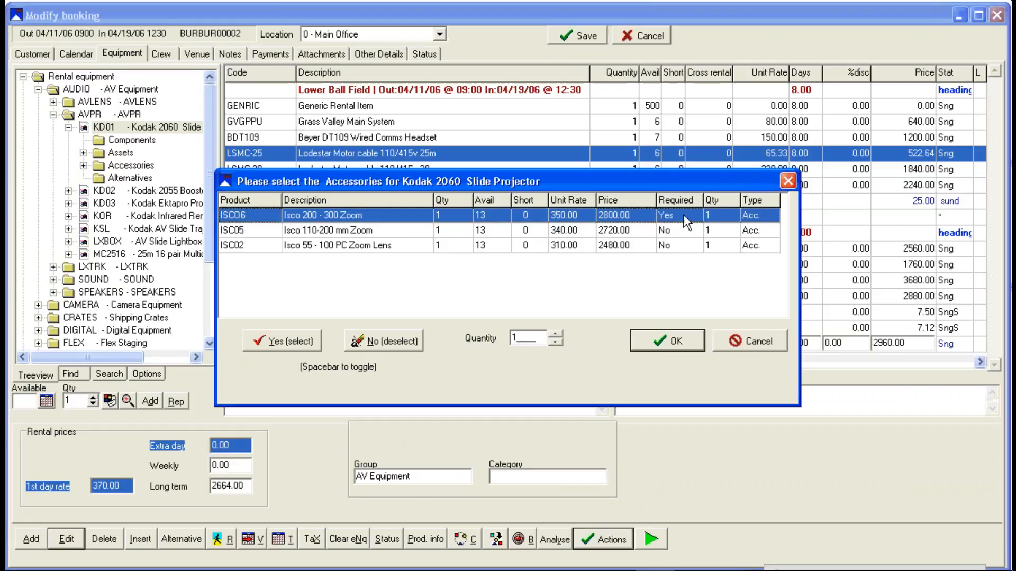
pyautogui.click(673, 341)
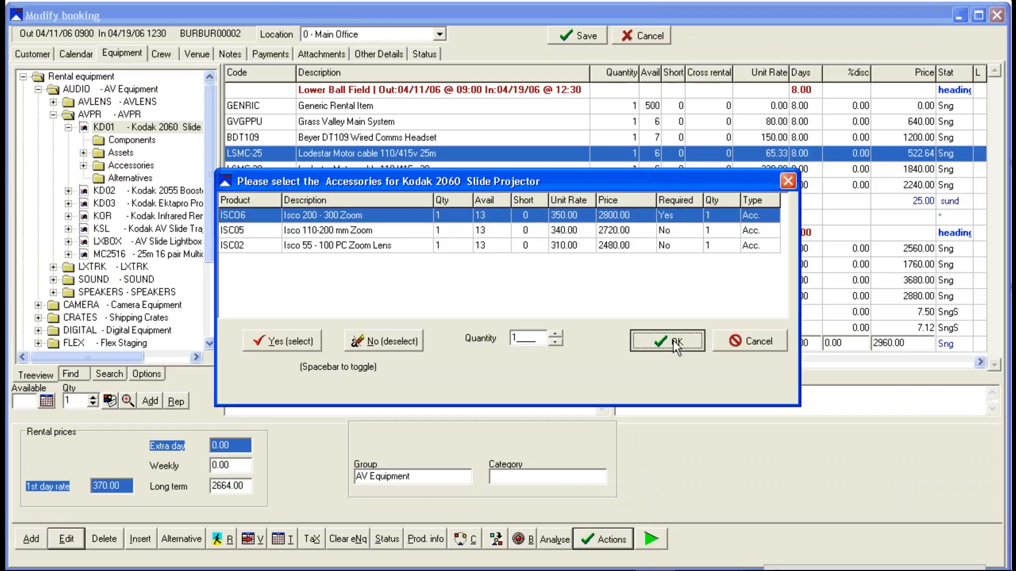
pyautogui.click(995, 72)
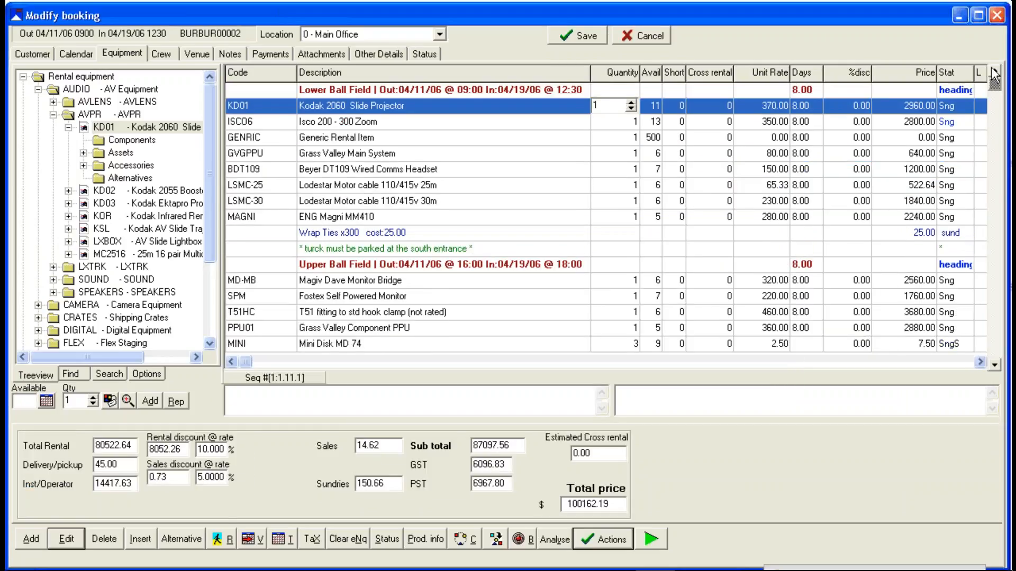
pyautogui.click(995, 73)
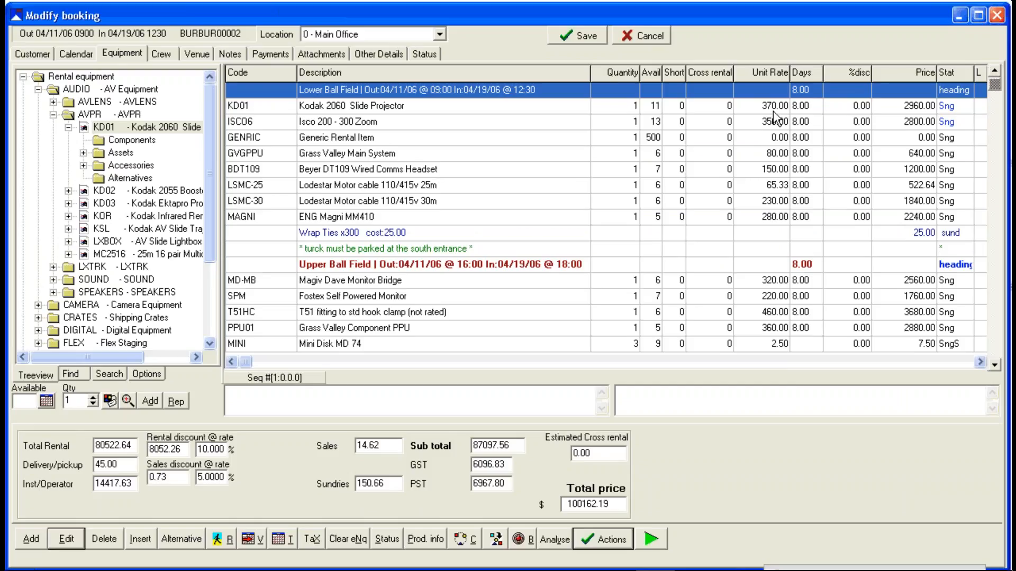
# - Replace the Magiv Dave Monitor Bridge under Upper Ball Field with the alternative Snell & Wilcox 8 Main System
pyautogui.click(379, 284)
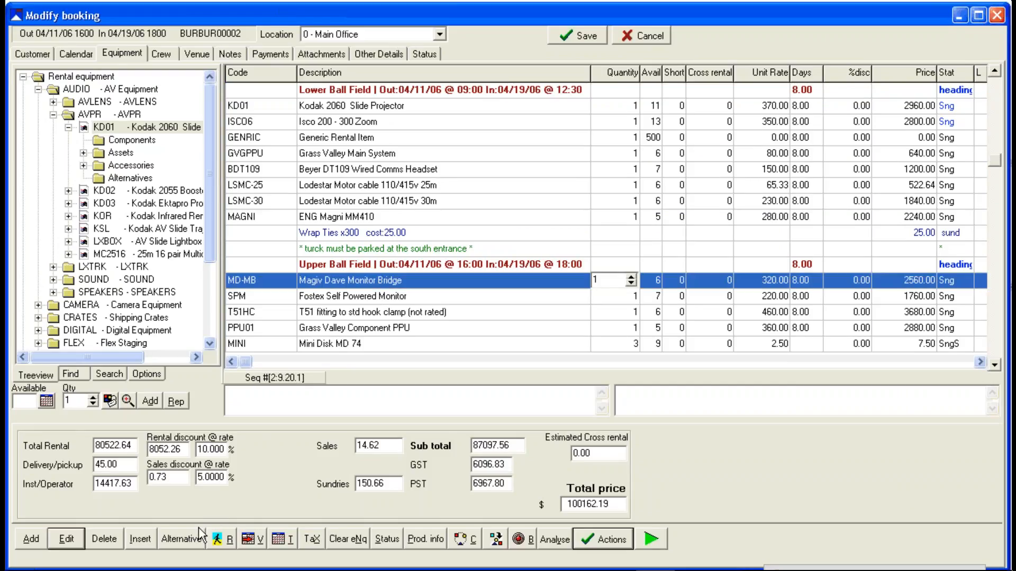
pyautogui.click(185, 537)
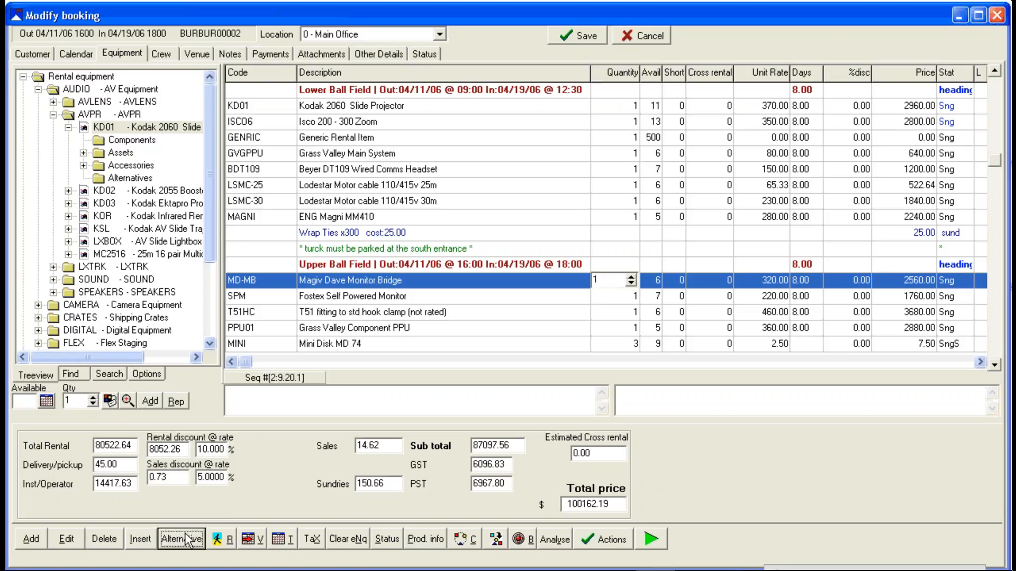
pyautogui.doubleClick(648, 193)
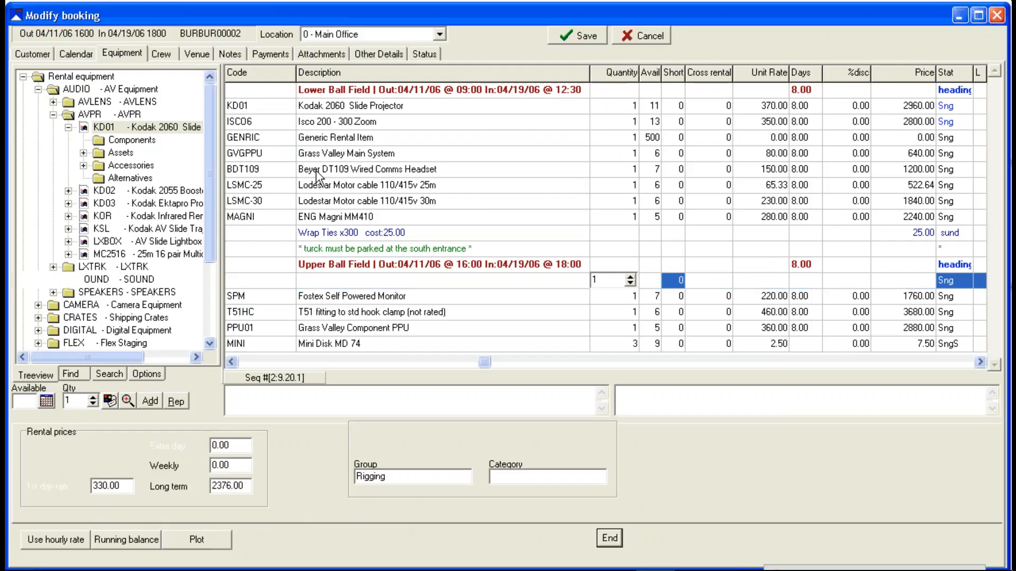
# - Change the description of the generic rental item line to Cable
pyautogui.click(270, 136)
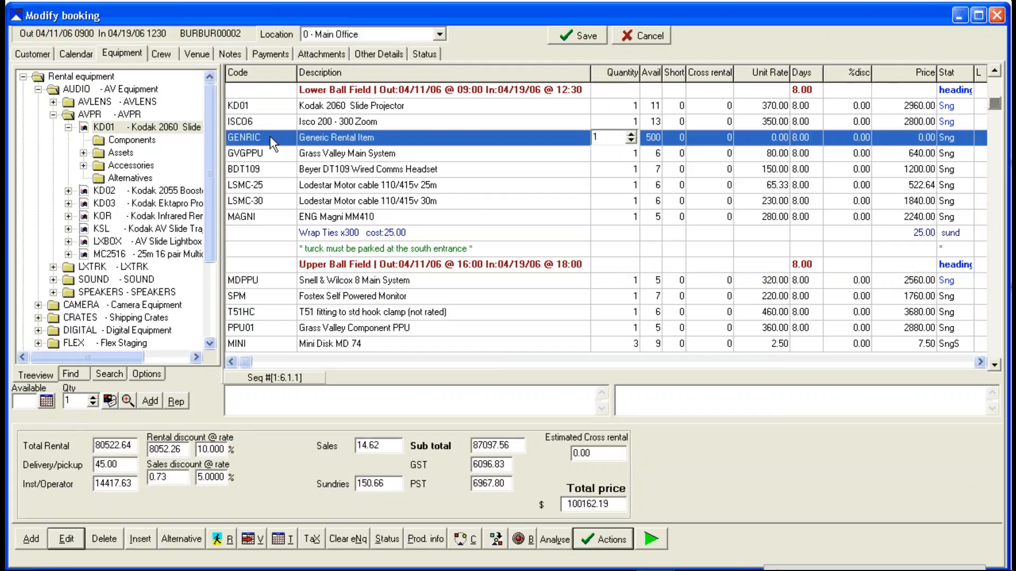
pyautogui.rightClick(270, 135)
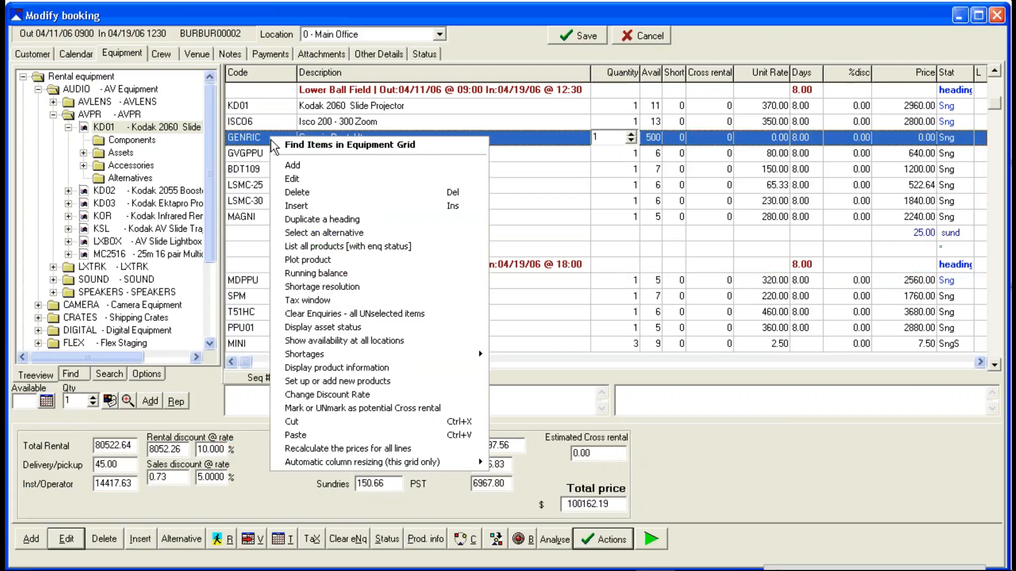
pyautogui.click(286, 179)
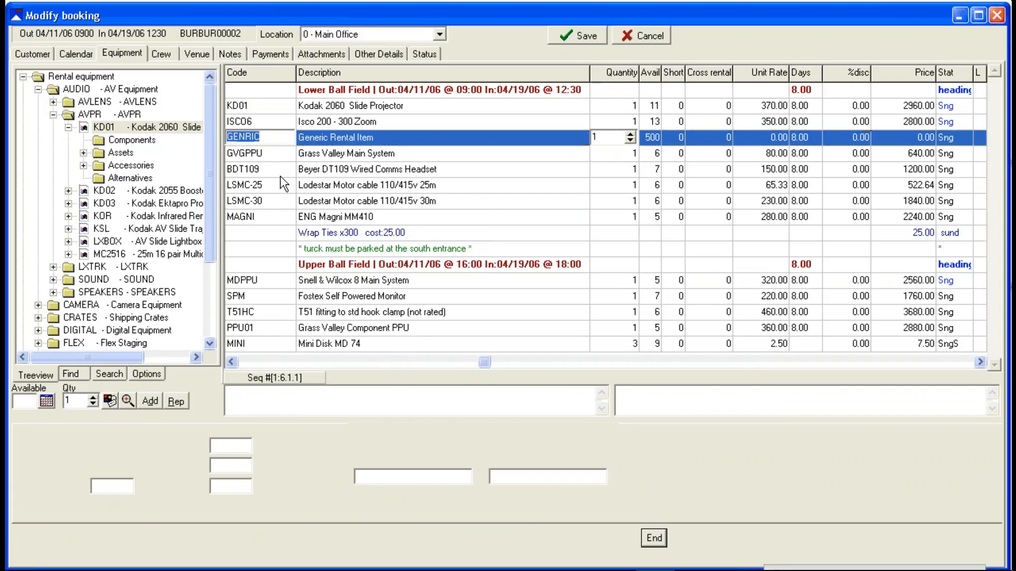
pyautogui.press('Tab')
pyautogui.write('Cable')
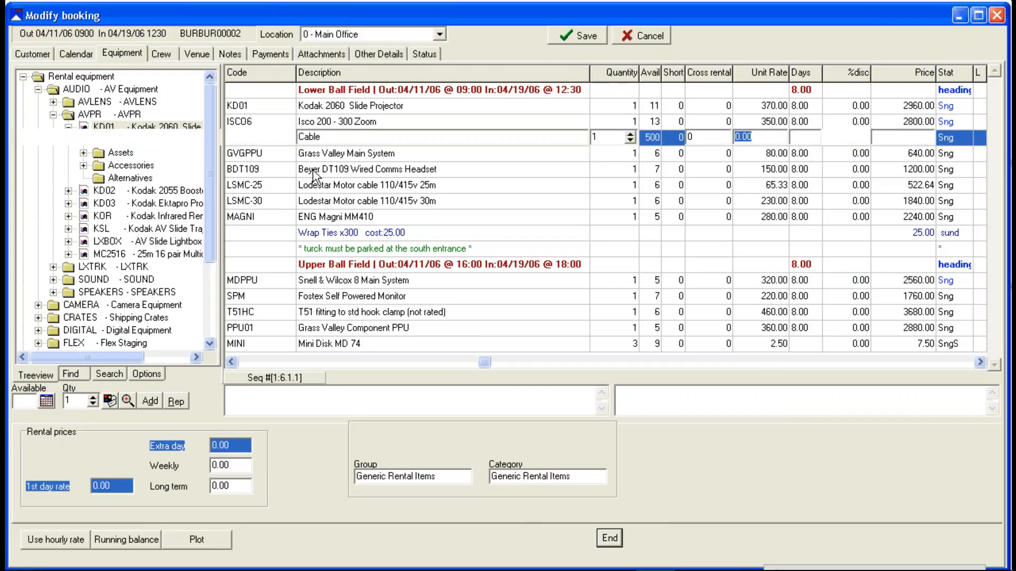
pyautogui.click(349, 156)
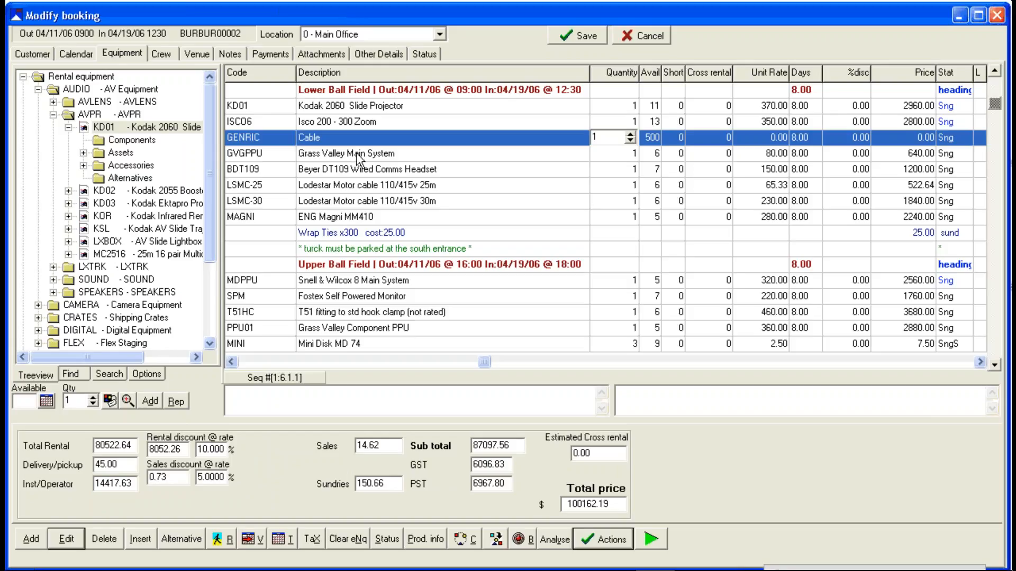
# - Move the ENG Magni MM410 line directly above the Cable line in the Lower Ball Field section
pyautogui.click(528, 91)
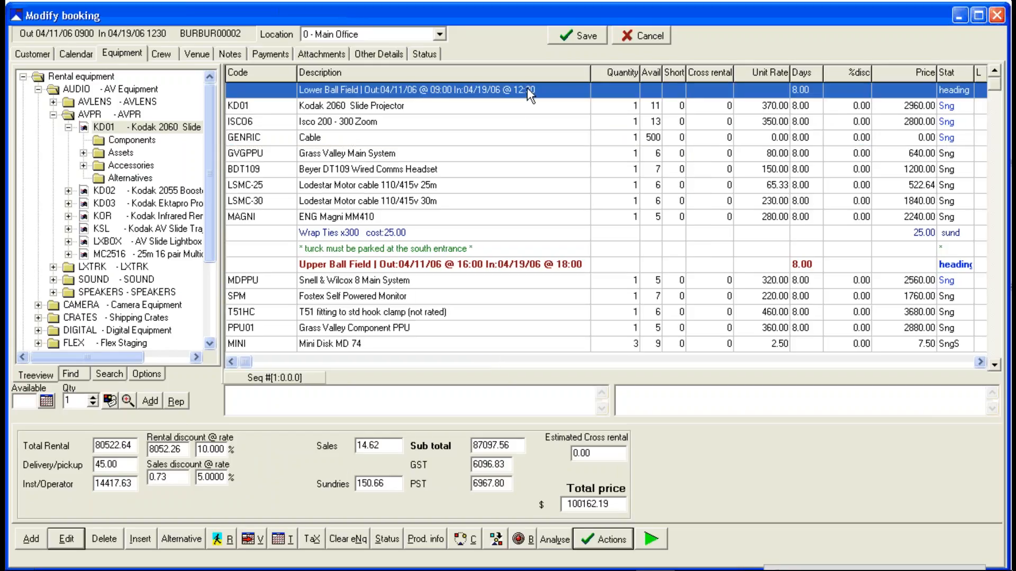
pyautogui.click(532, 264)
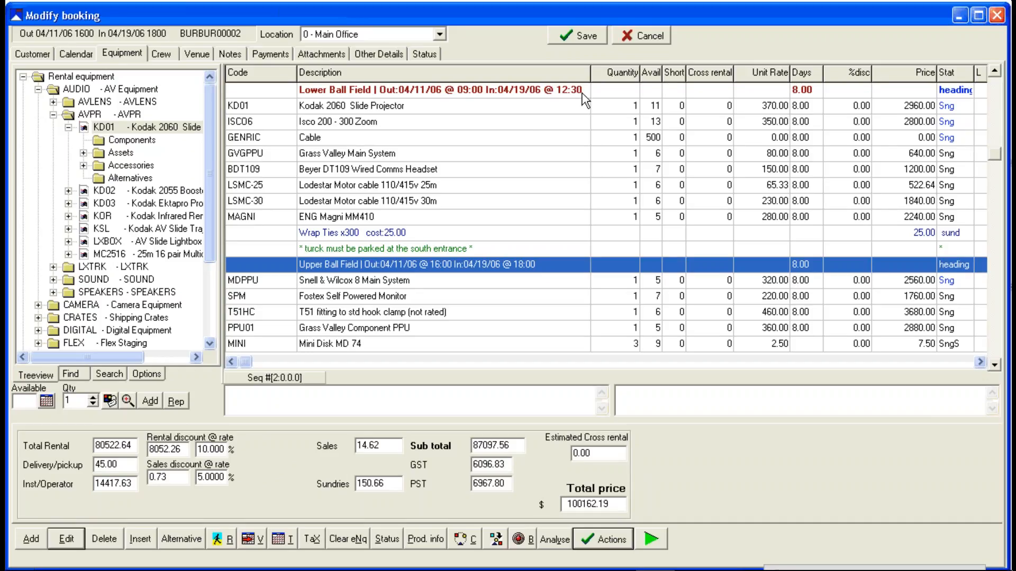
pyautogui.click(341, 217)
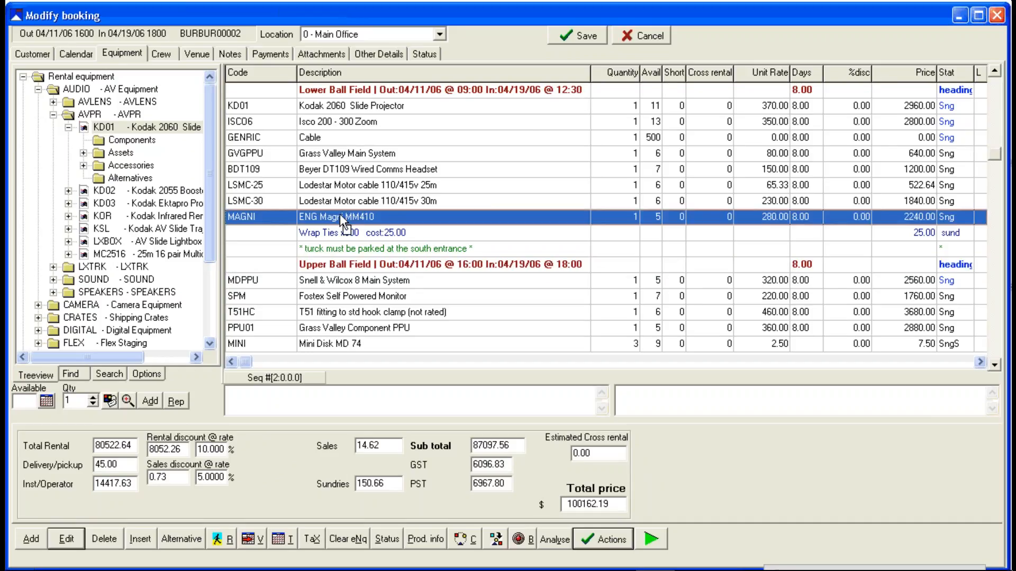
pyautogui.moveTo(340, 215); pyautogui.dragTo(340, 138)
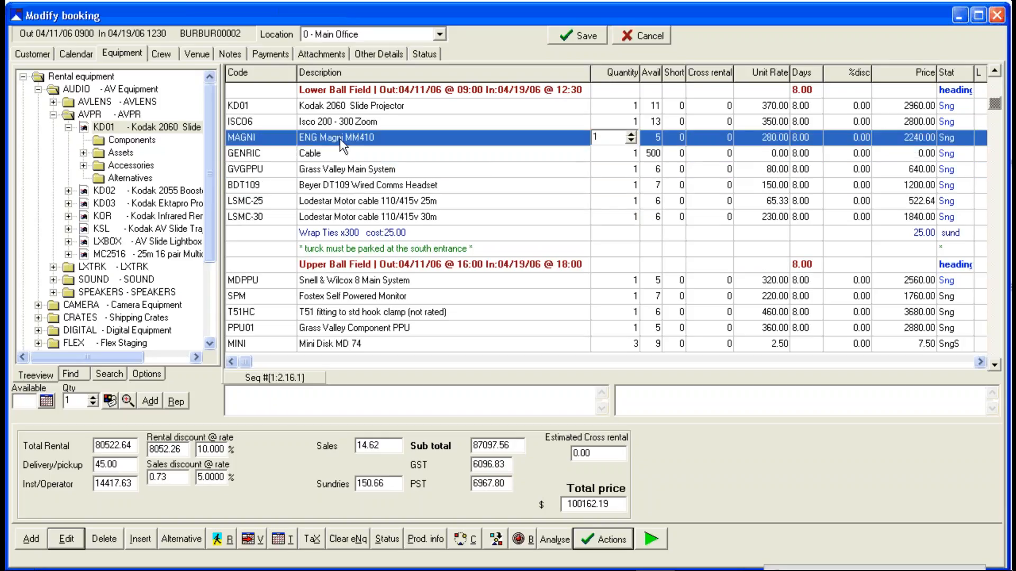
# - Examine the plot sheet and the availability calendar for the ENG Magni MM410
pyautogui.click(265, 138)
pyautogui.click(285, 540)
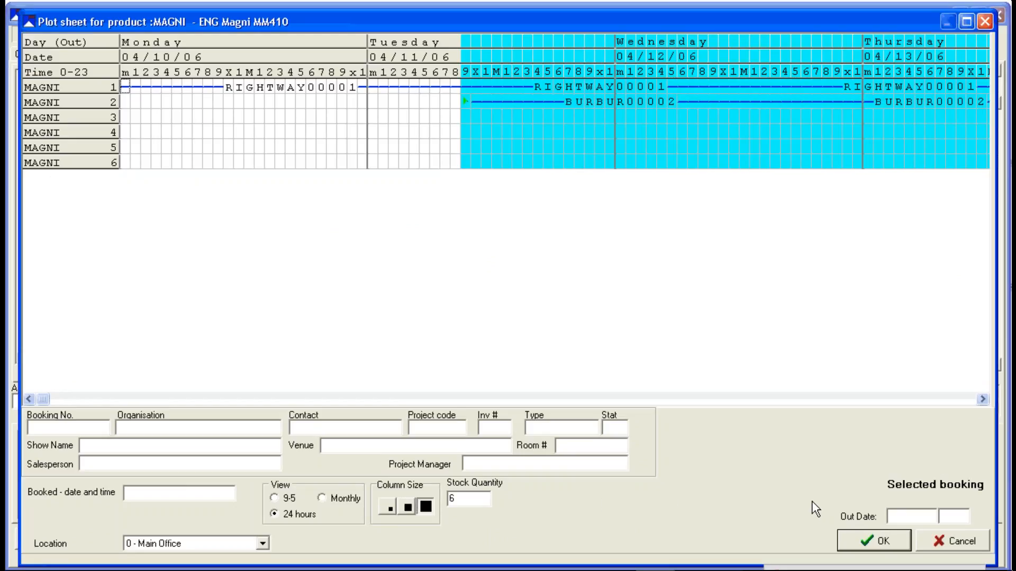
pyautogui.doubleClick(956, 101)
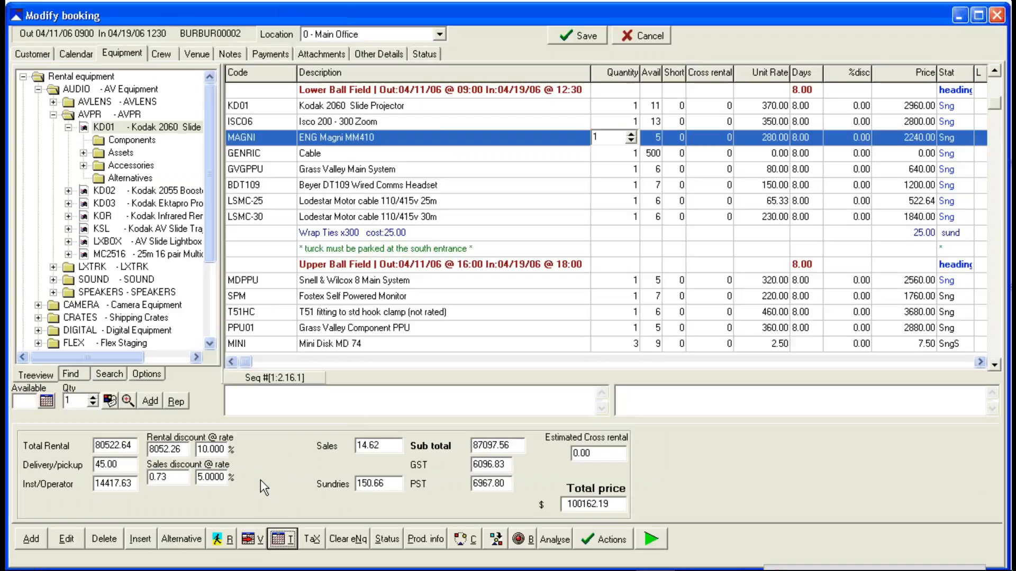
pyautogui.click(249, 535)
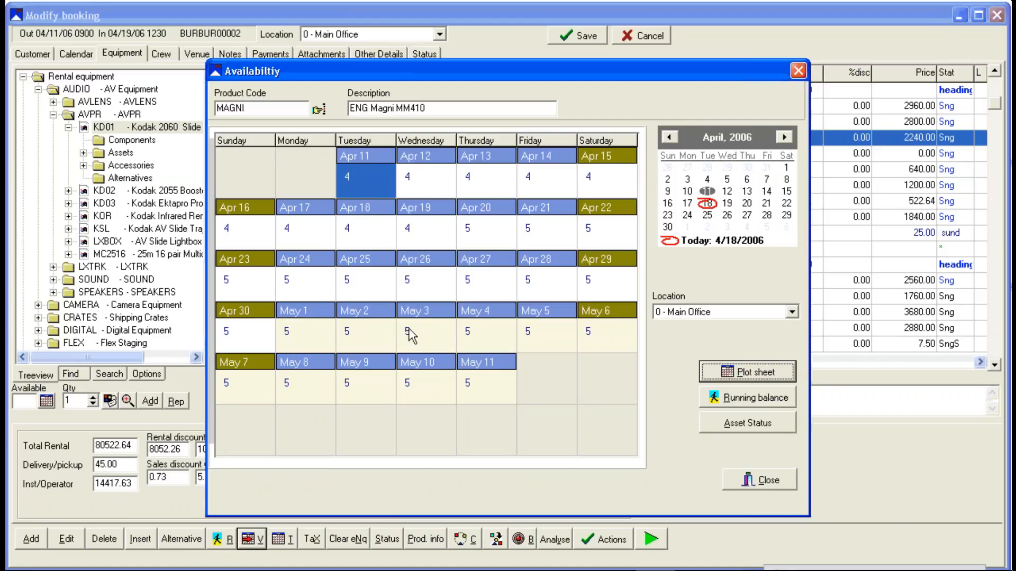
pyautogui.click(797, 71)
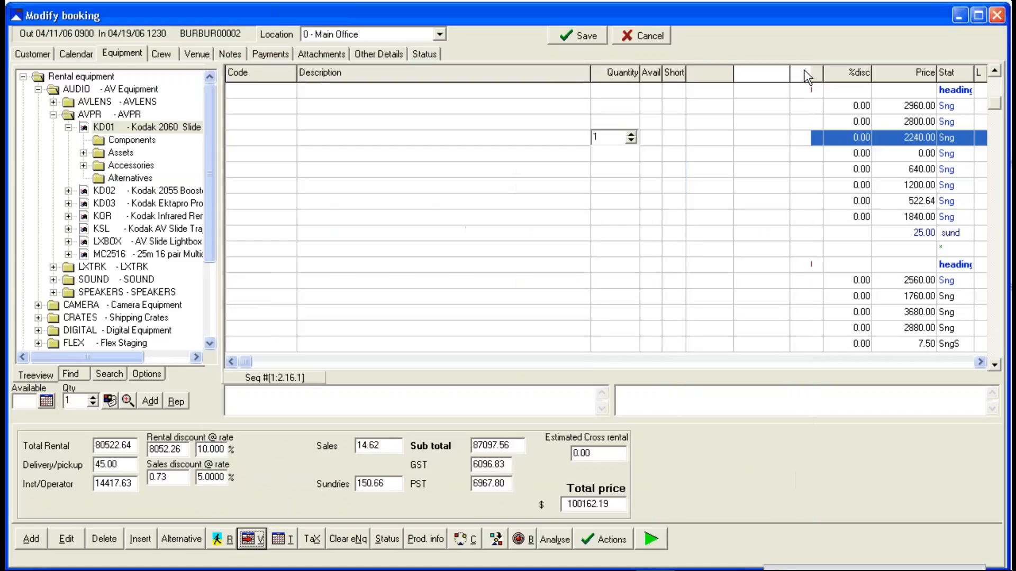
# - Review the running balance of the ENG Magni MM410 for the days around 4/11/2006
pyautogui.click(220, 535)
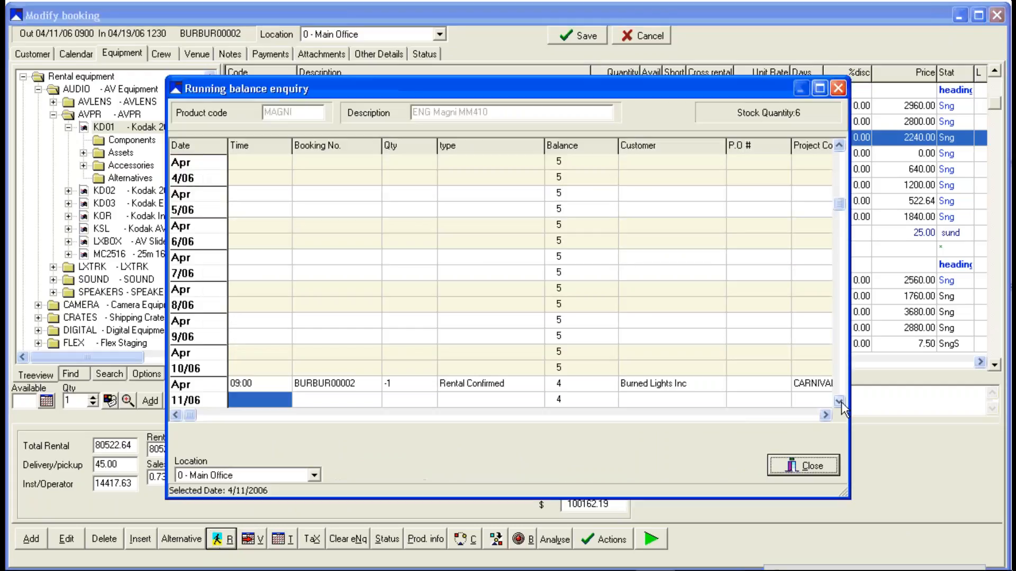
pyautogui.click(839, 401)
pyautogui.click(840, 401)
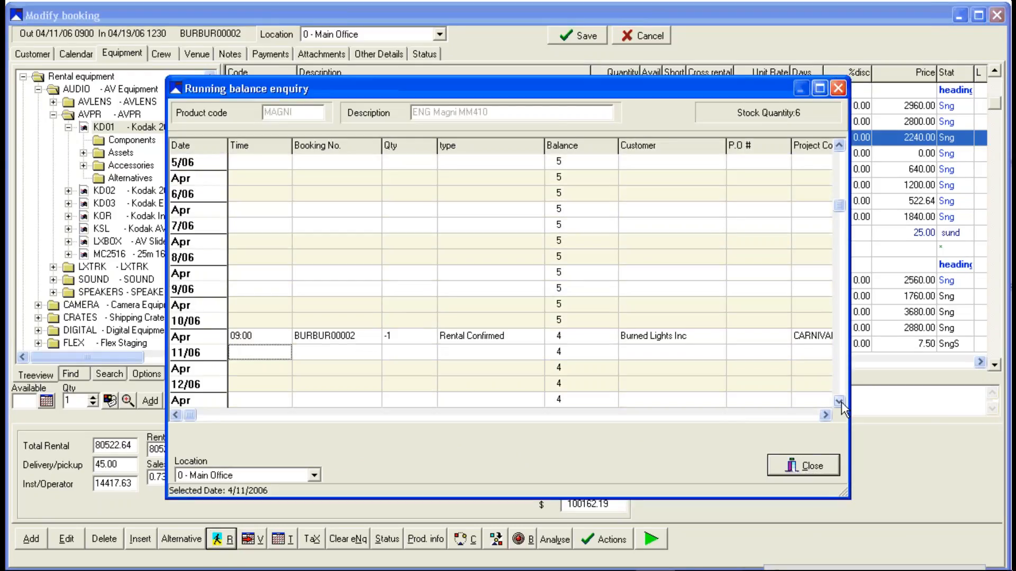
pyautogui.click(840, 401)
pyautogui.click(840, 401)
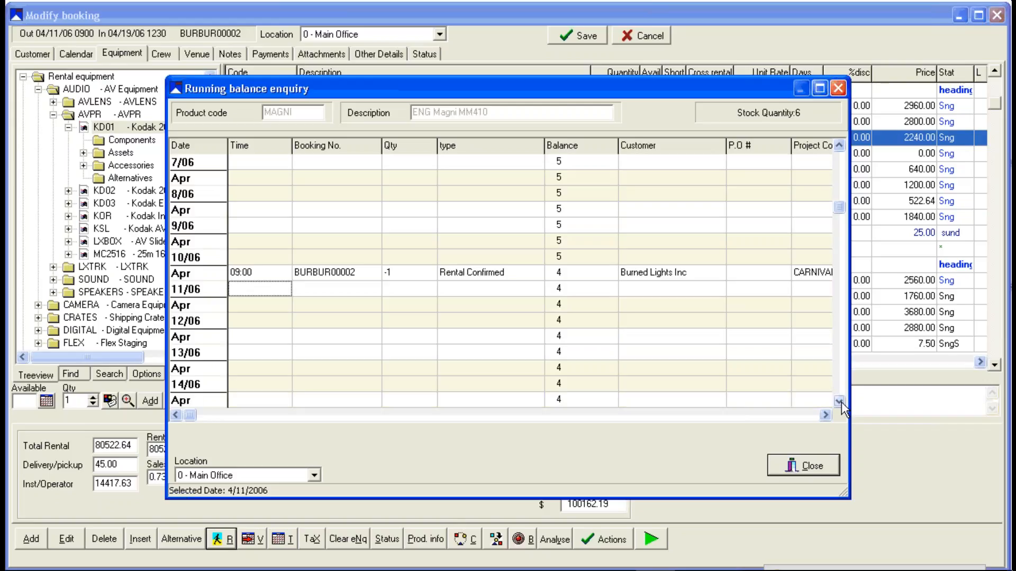
pyautogui.click(838, 88)
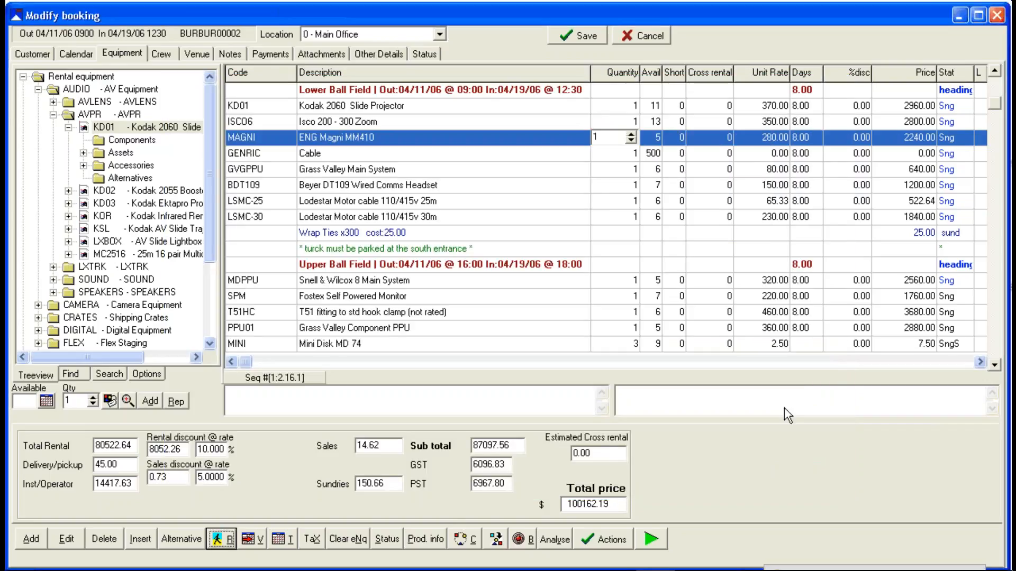
# - Examine the booking's tax authority choices and try showing taxes for All
pyautogui.doubleClick(506, 464)
pyautogui.click(475, 212)
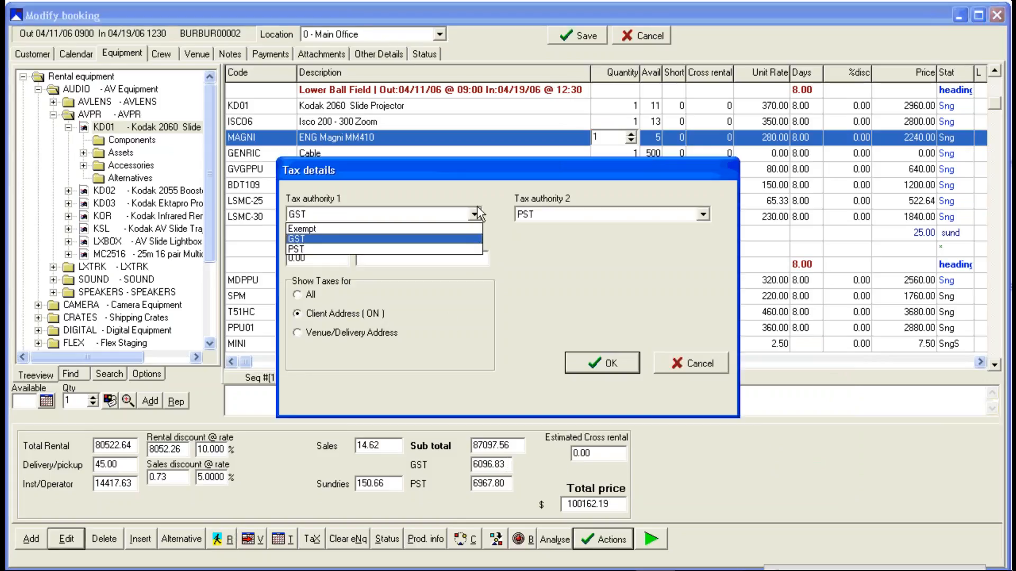
pyautogui.click(512, 226)
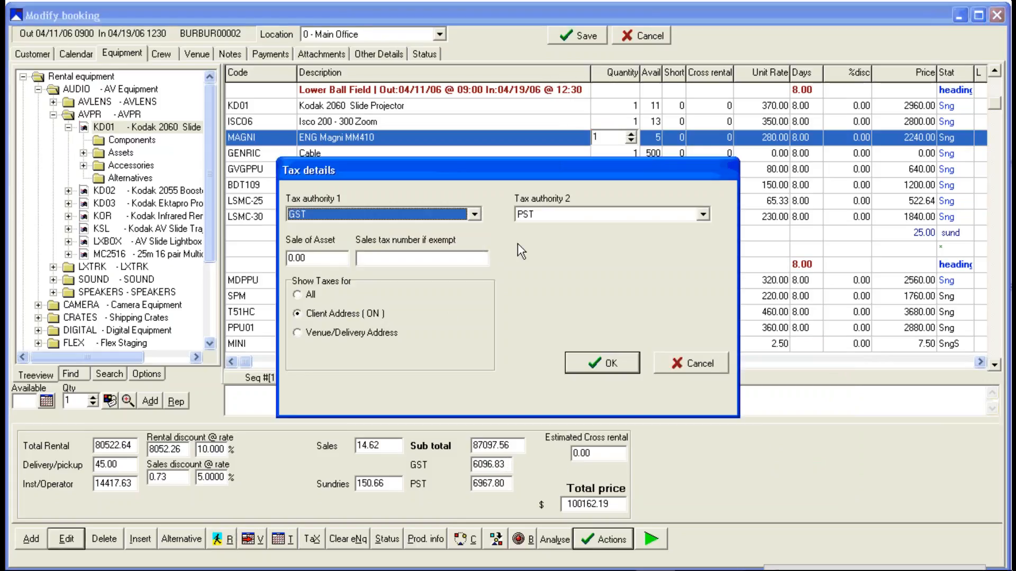
pyautogui.click(307, 295)
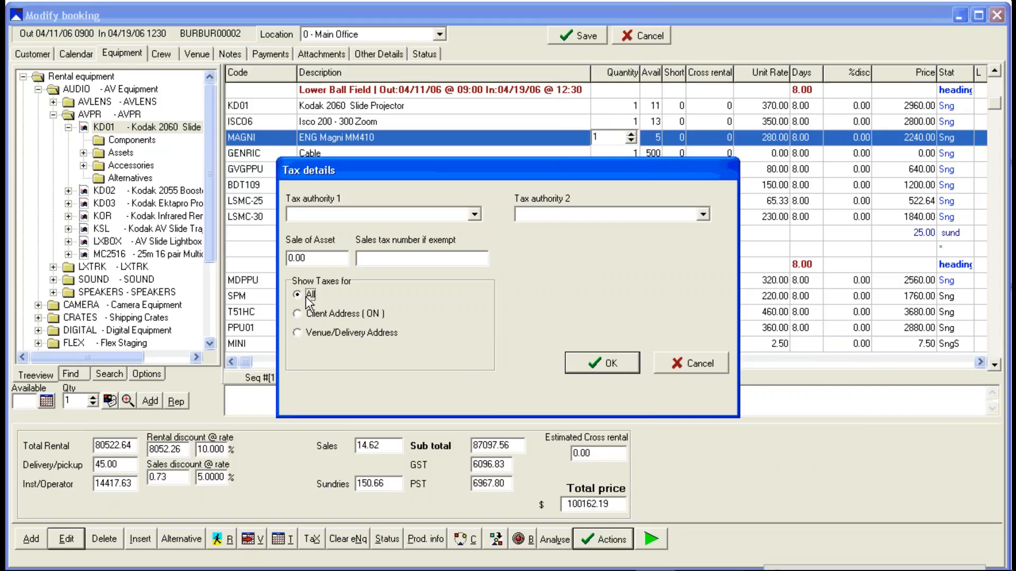
pyautogui.click(675, 363)
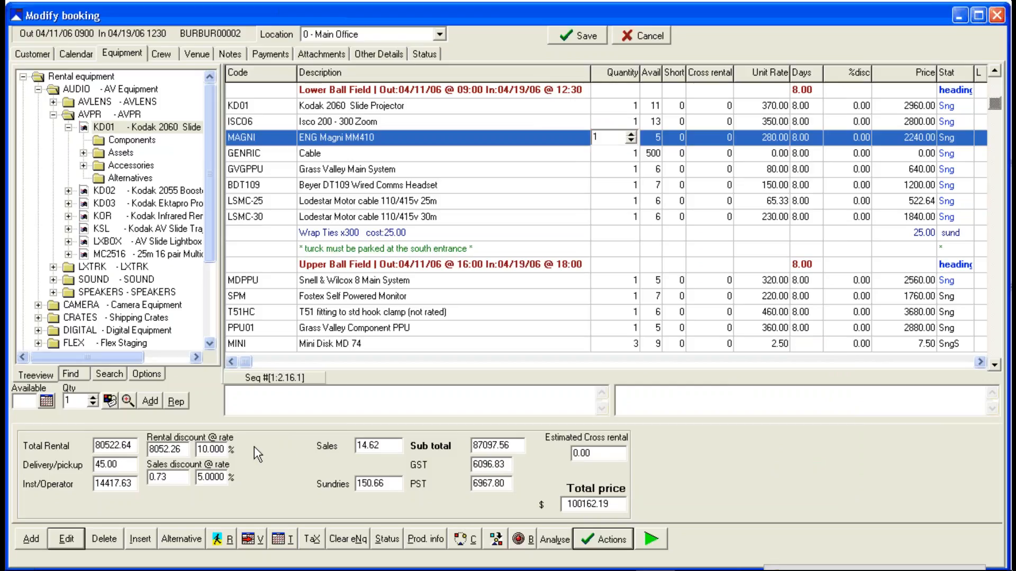
# - Examine the booking's profit margin analysis in grid form
pyautogui.moveTo(228, 470)
pyautogui.click(555, 540)
pyautogui.click(467, 300)
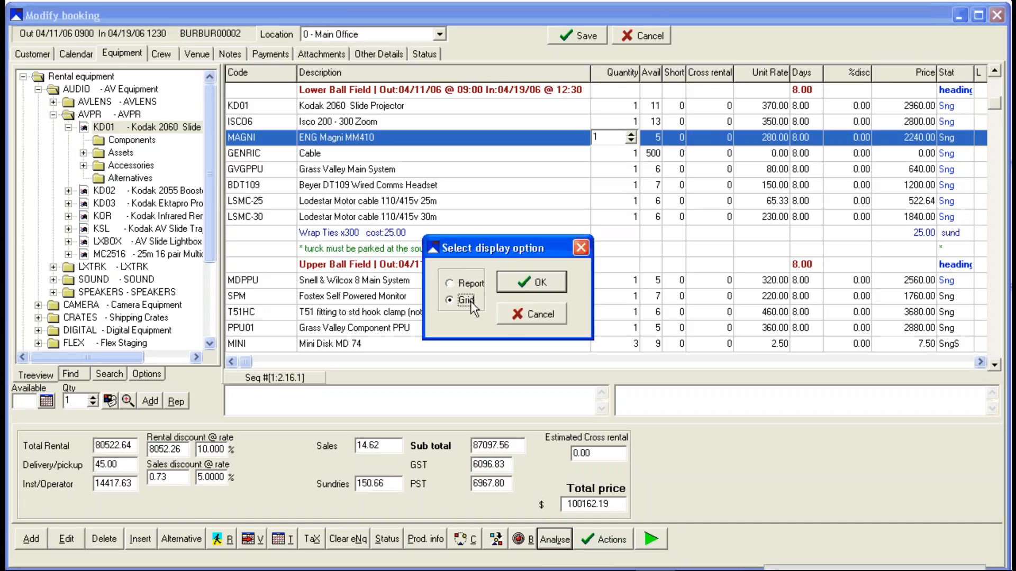
pyautogui.click(521, 285)
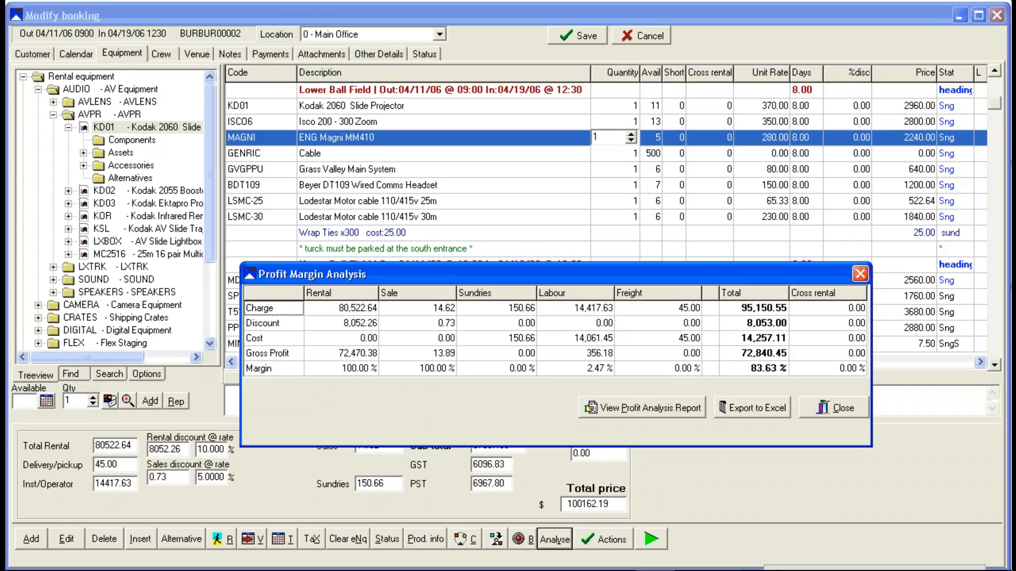
pyautogui.click(823, 409)
pyautogui.click(807, 282)
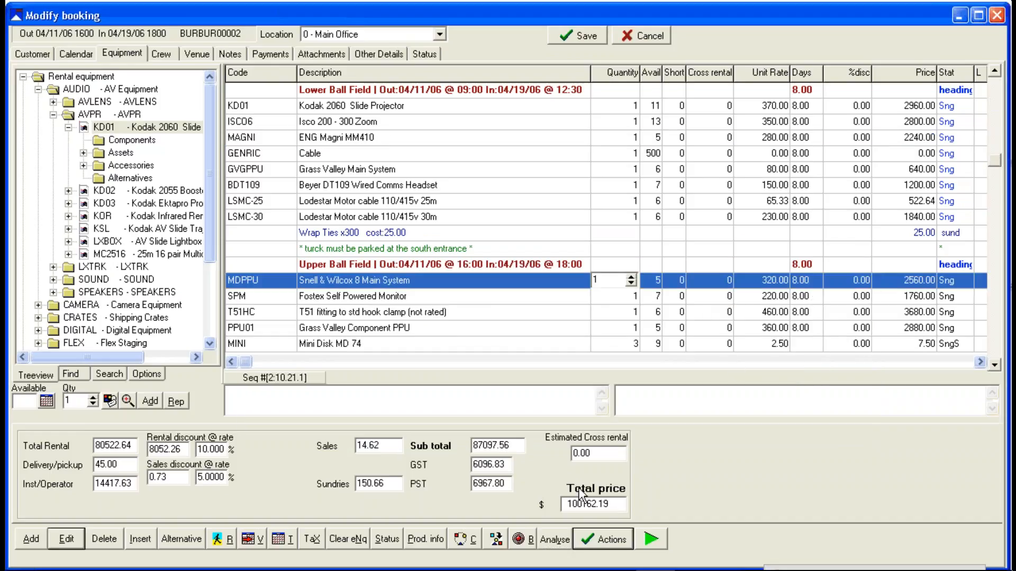
# - In the booking's crew assignments, try assigning the Site Superviser entry to the 1 - Lower Ball Field heading, with the 4 - Support Staff task
pyautogui.click(522, 540)
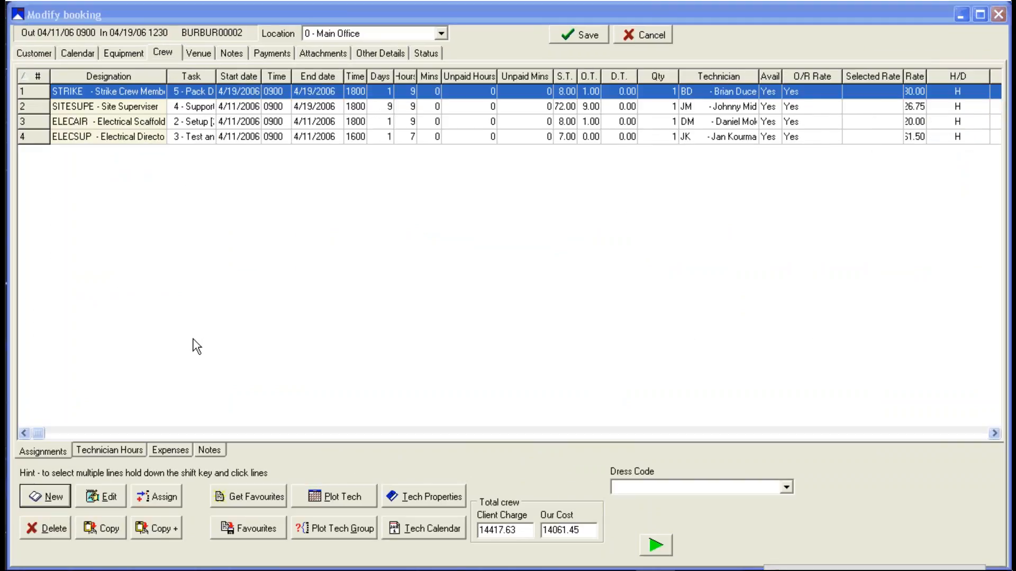
pyautogui.click(147, 106)
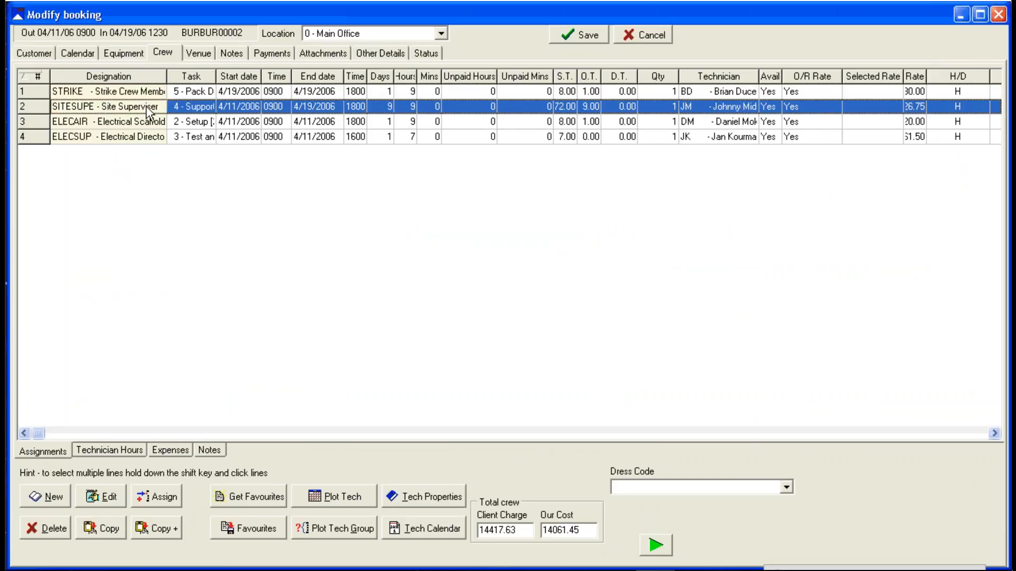
pyautogui.doubleClick(147, 105)
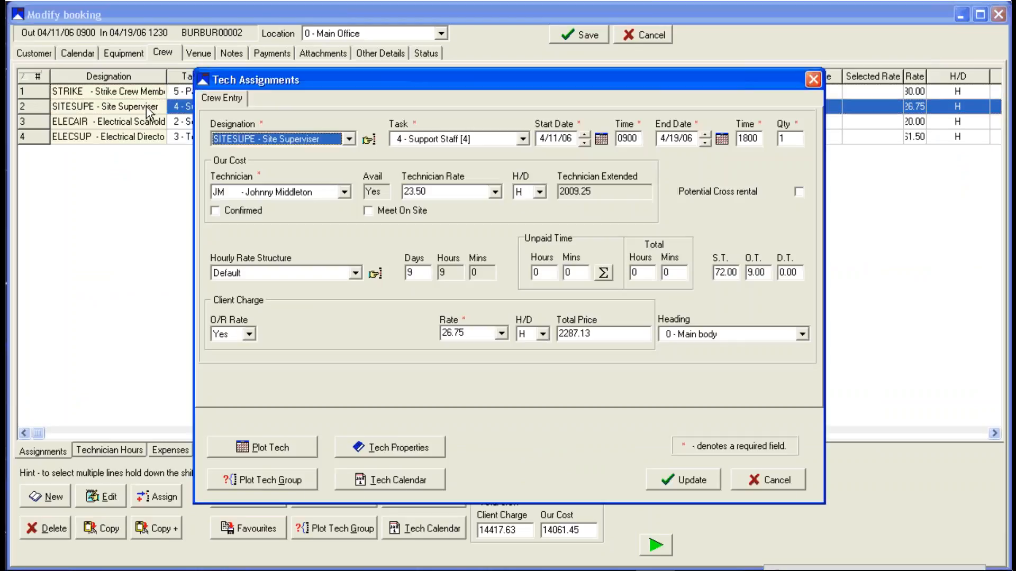
pyautogui.click(523, 139)
pyautogui.click(555, 154)
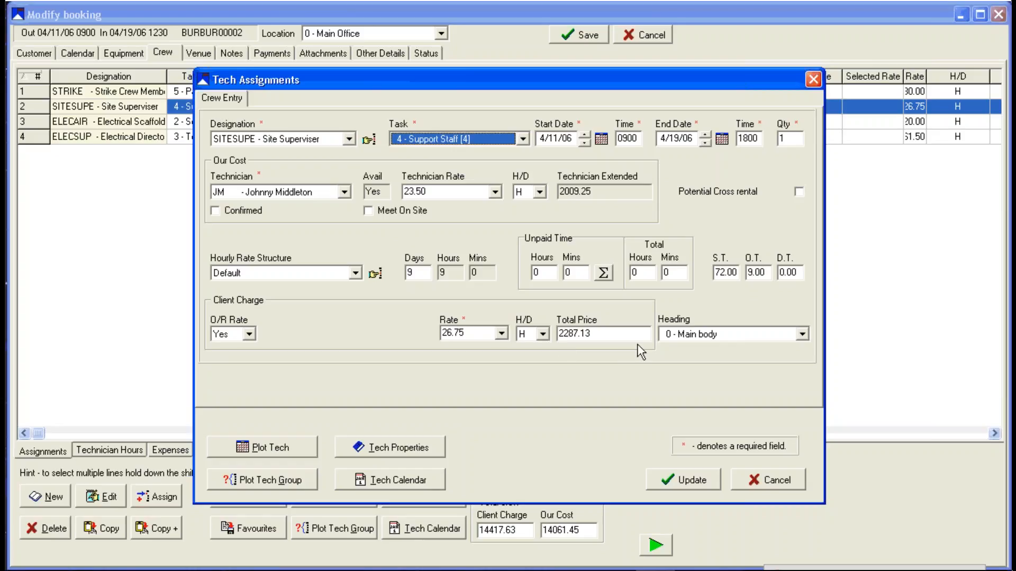
pyautogui.click(802, 334)
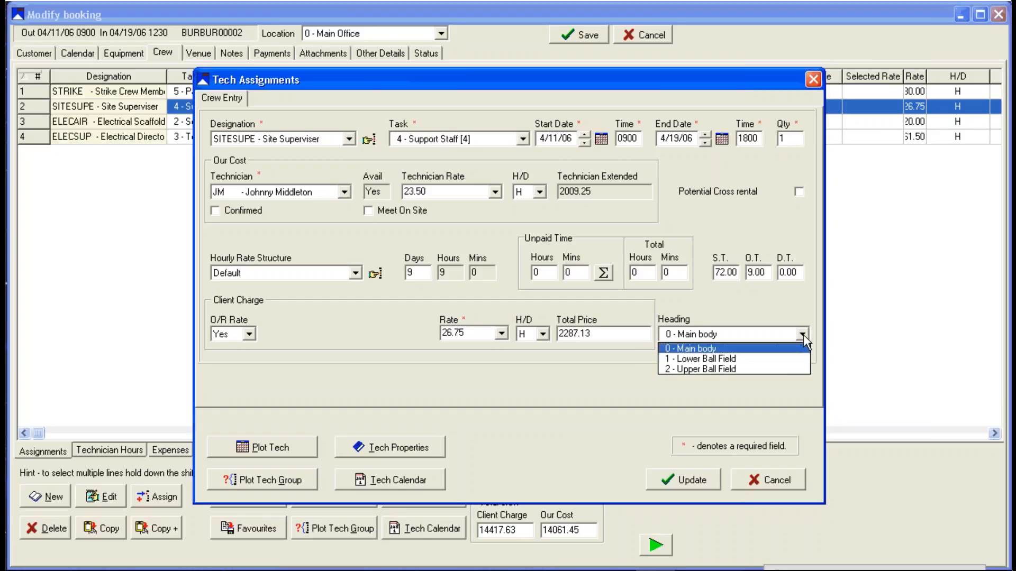
pyautogui.click(803, 357)
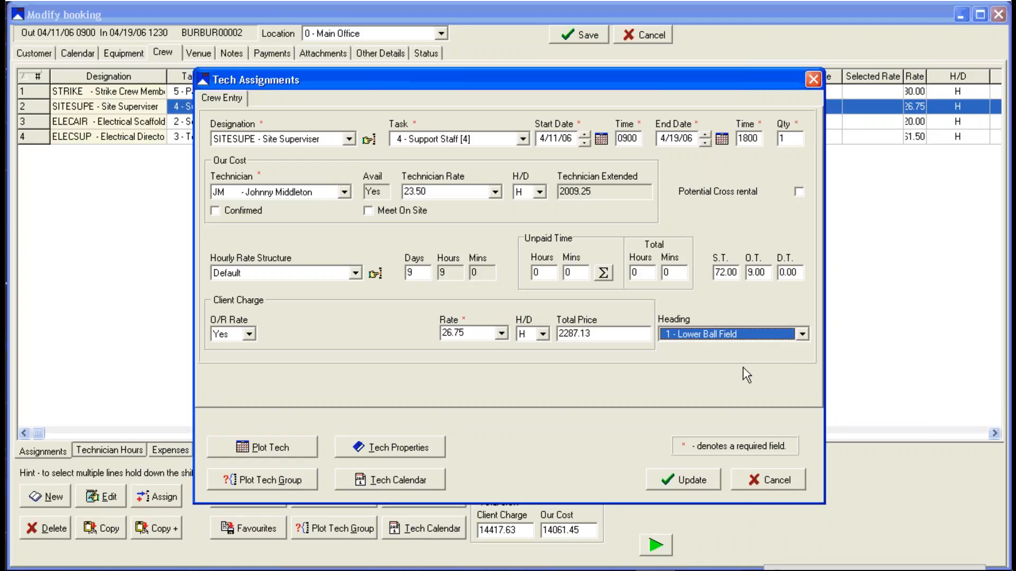
# - Examine the assigned site superviser's day calendar for Thu, Apr 13
pyautogui.click(427, 484)
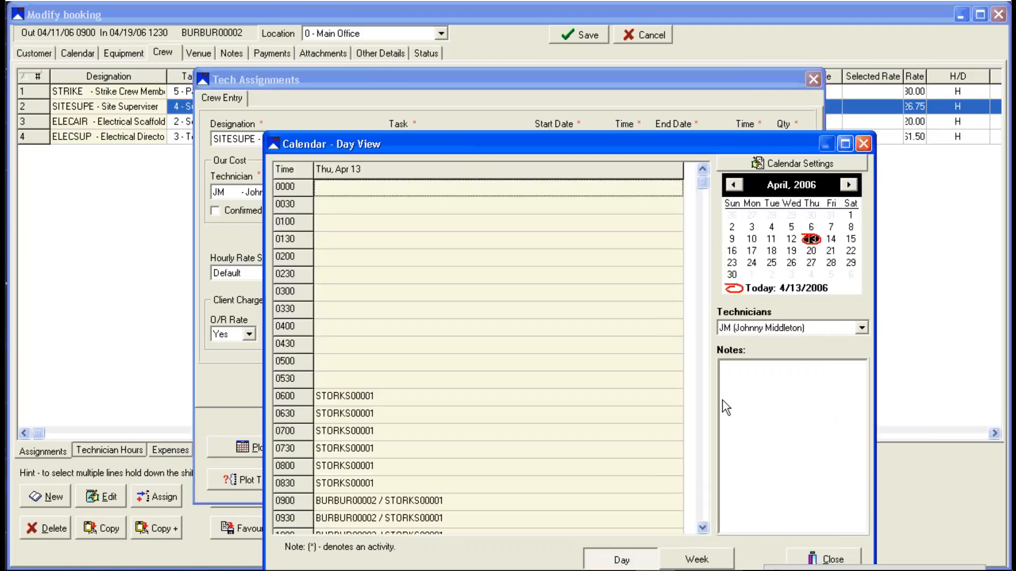
pyautogui.scroll(-5, 707, 527)
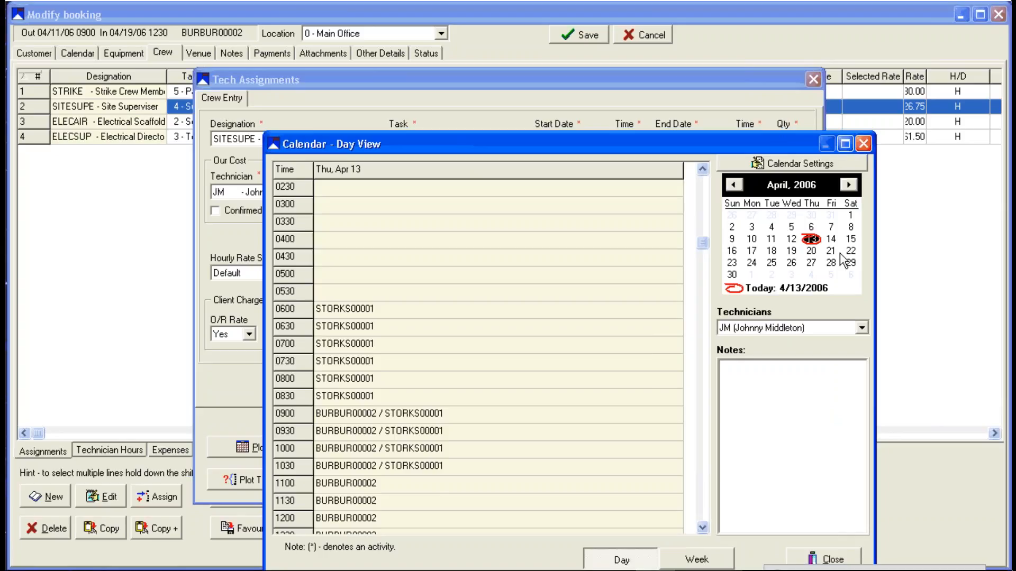
pyautogui.click(864, 143)
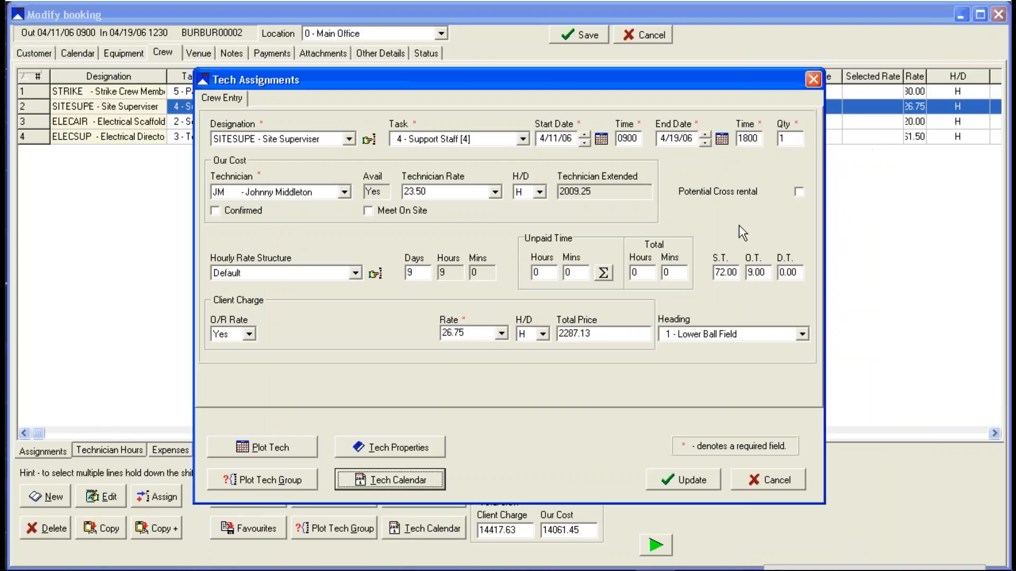
# - Examine the site superviser's contact record, including bookings, picture, contracting rates and notes, and leave the crew assignment entry
pyautogui.click(422, 449)
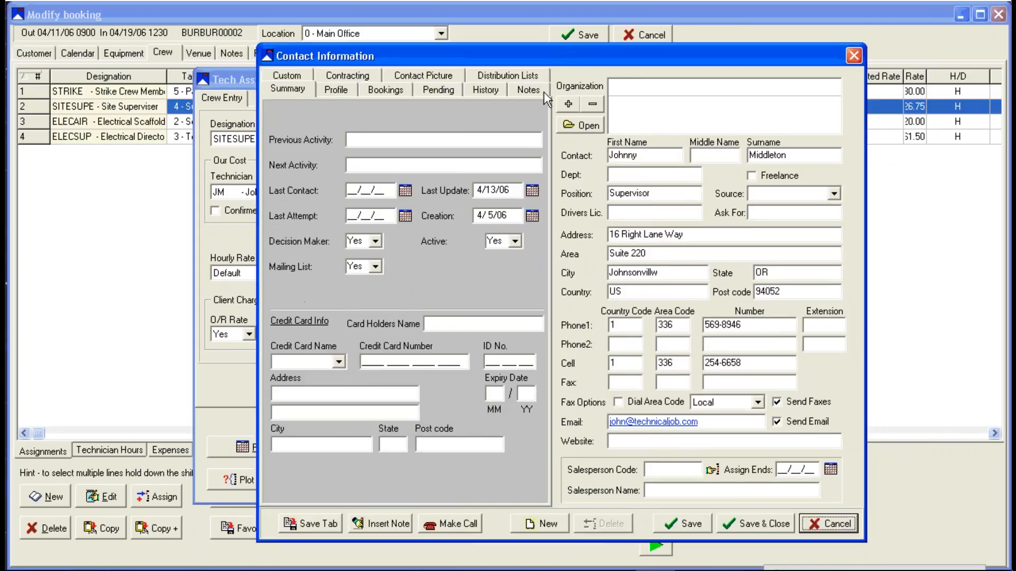
pyautogui.click(386, 90)
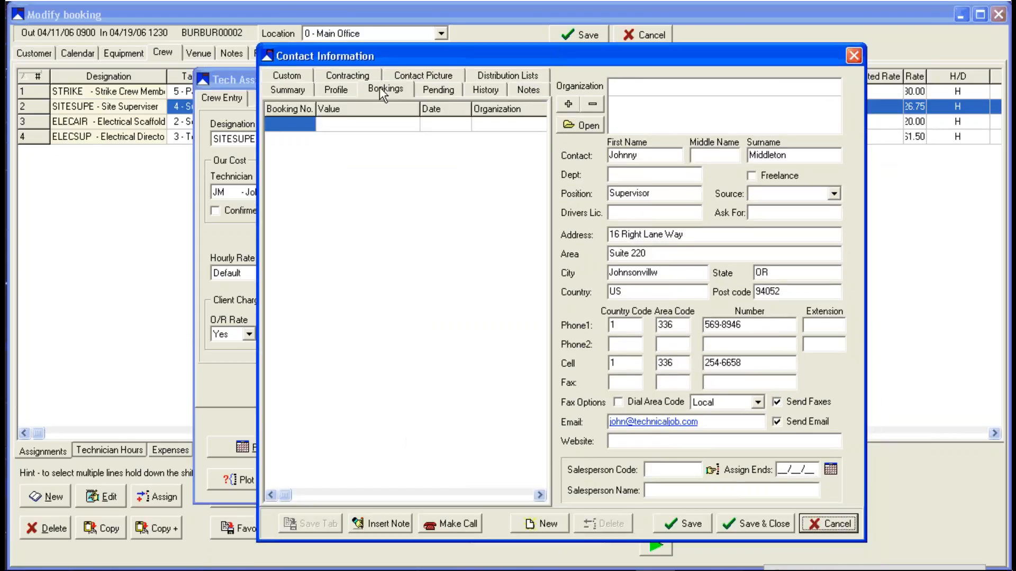
pyautogui.click(407, 74)
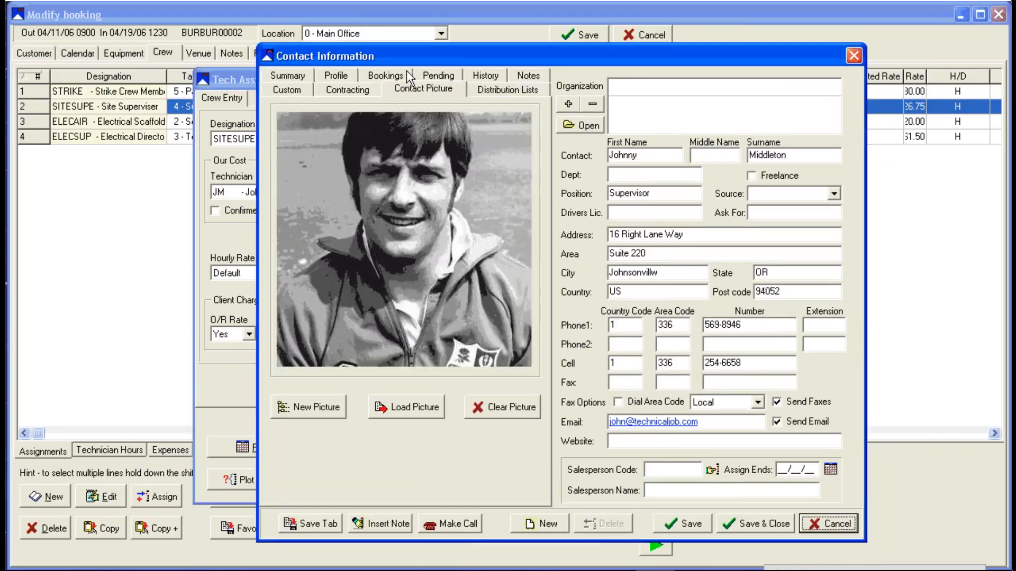
pyautogui.click(366, 90)
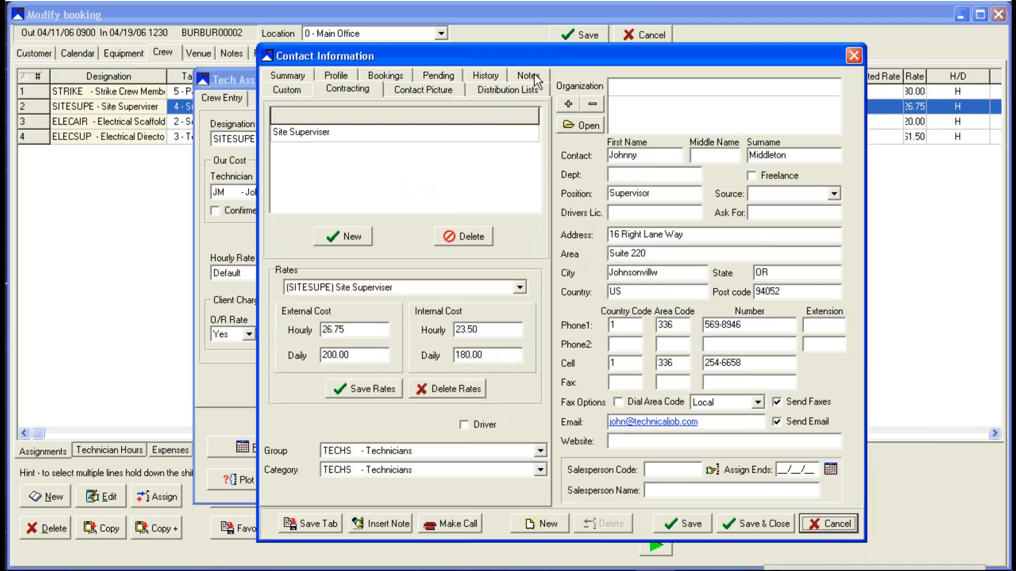
pyautogui.click(535, 77)
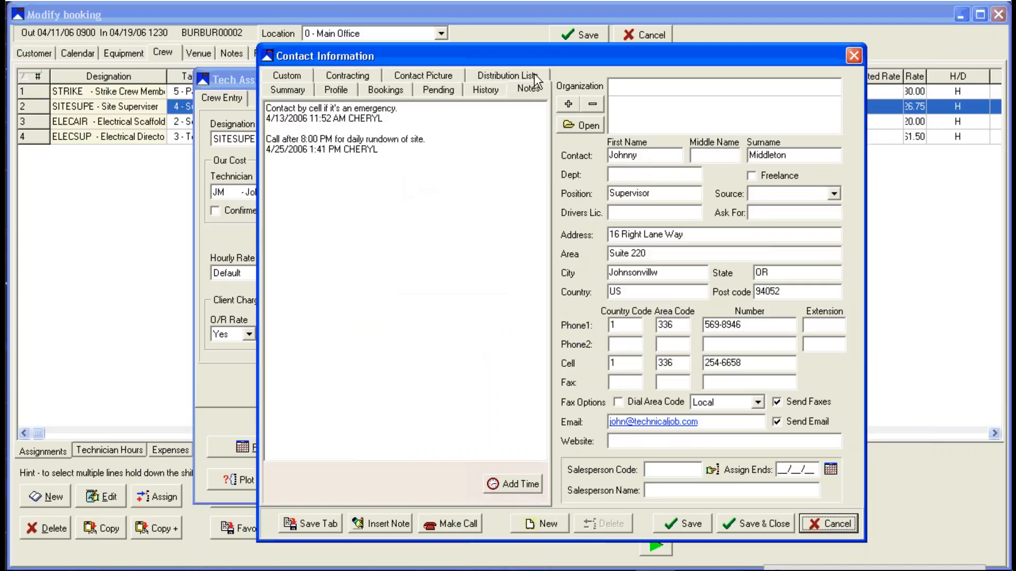
pyautogui.click(854, 56)
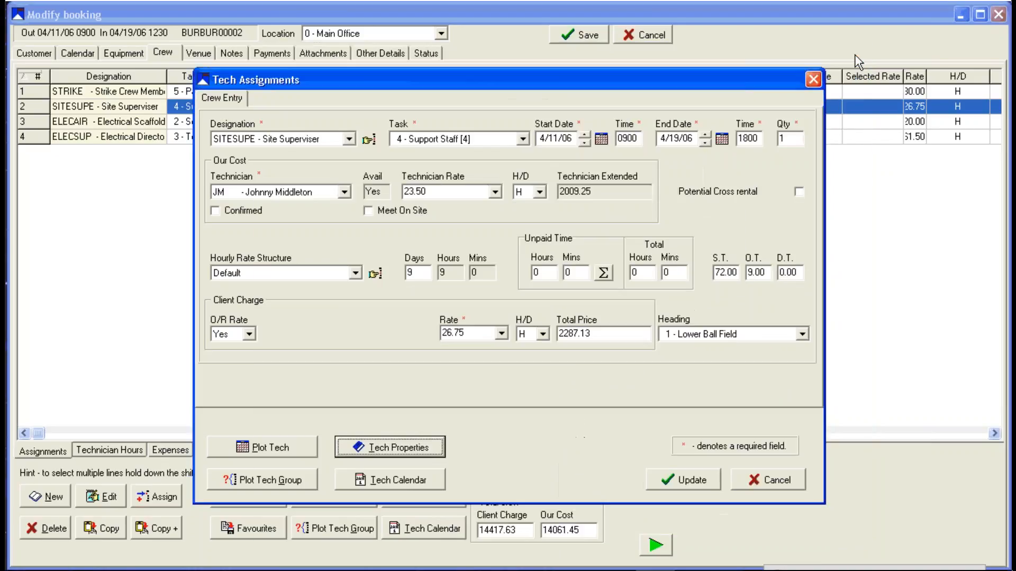
pyautogui.click(813, 80)
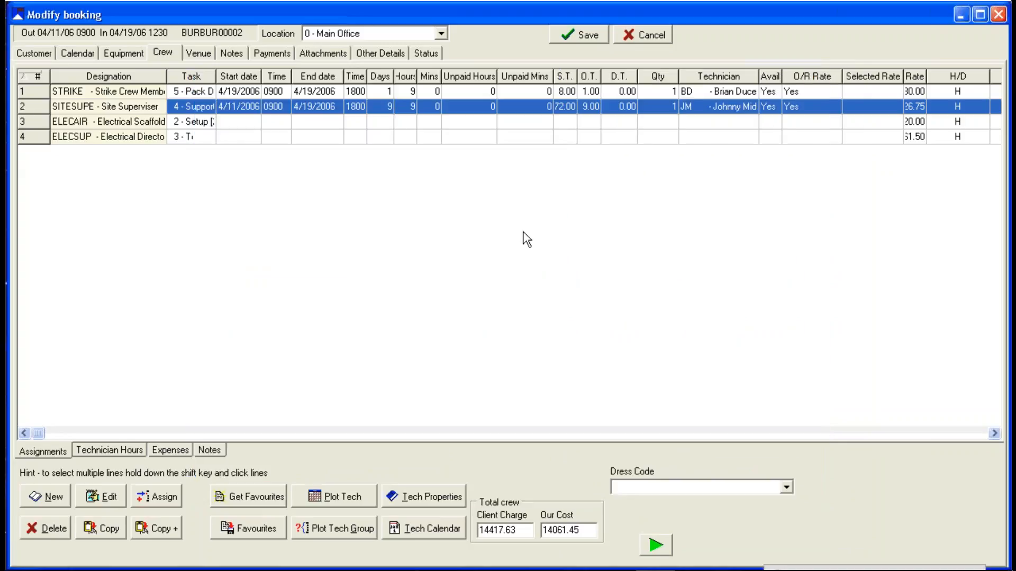
# - Load the CrewList.CSV favourites list into the booking's crew assignments
pyautogui.click(246, 494)
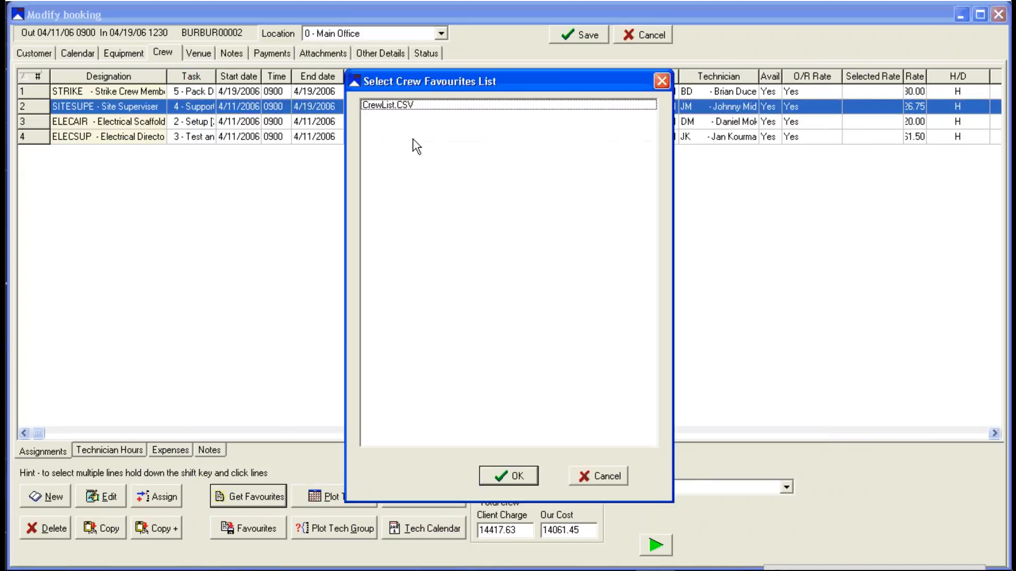
pyautogui.click(393, 104)
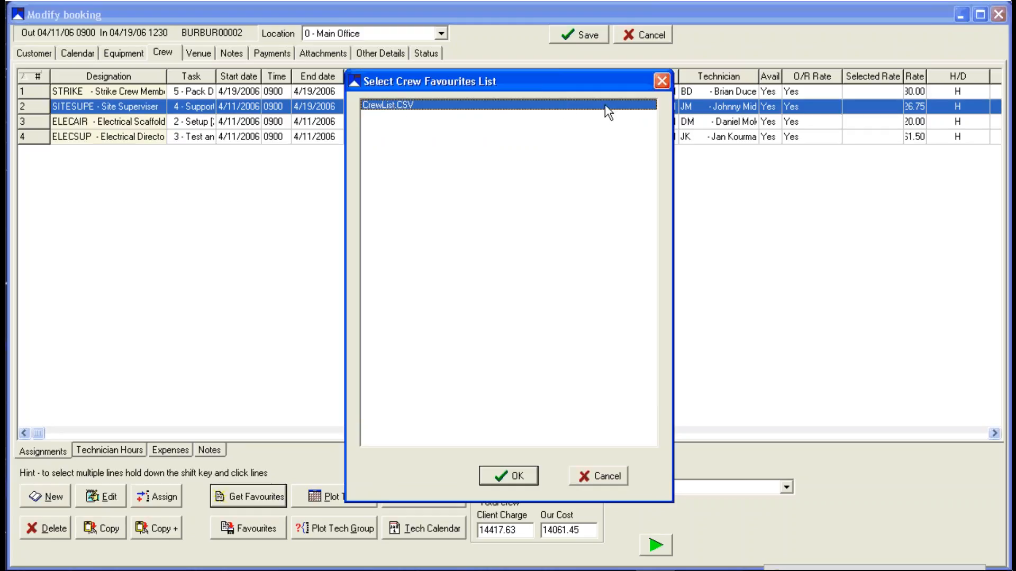
pyautogui.click(516, 468)
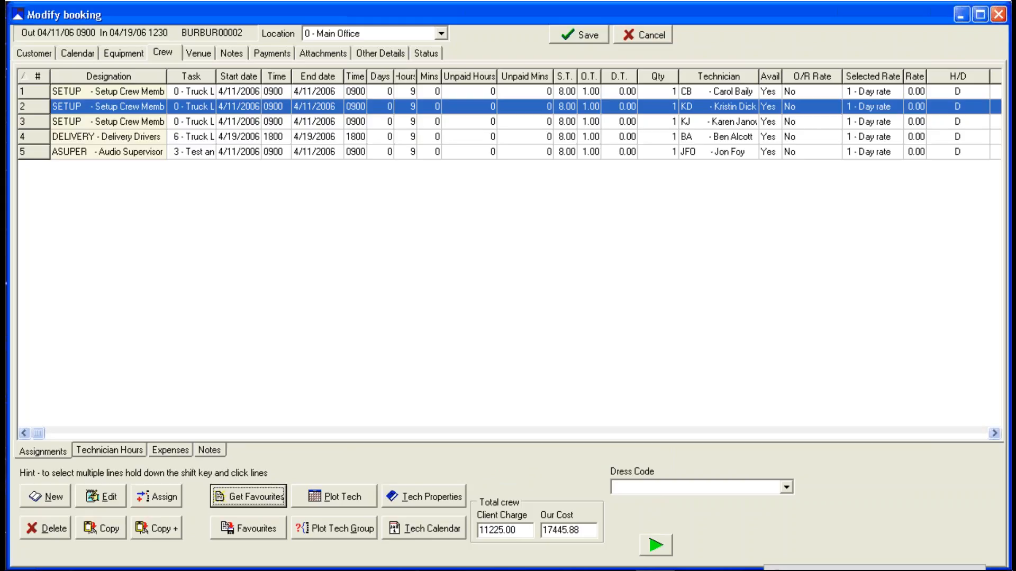
# - Fill the technician hours from the crew assignments, replacing the current hour entries
pyautogui.click(121, 450)
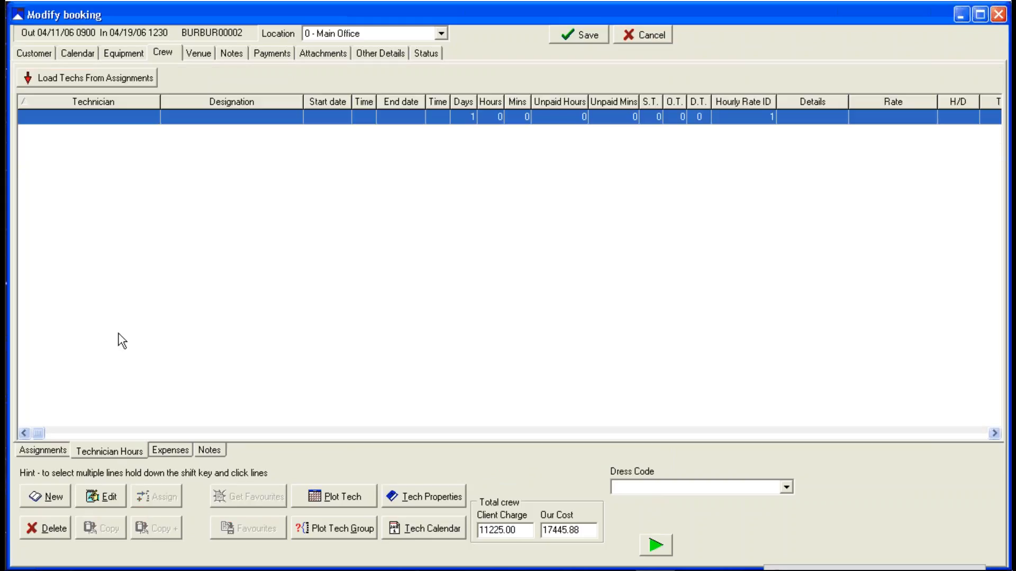
pyautogui.click(73, 80)
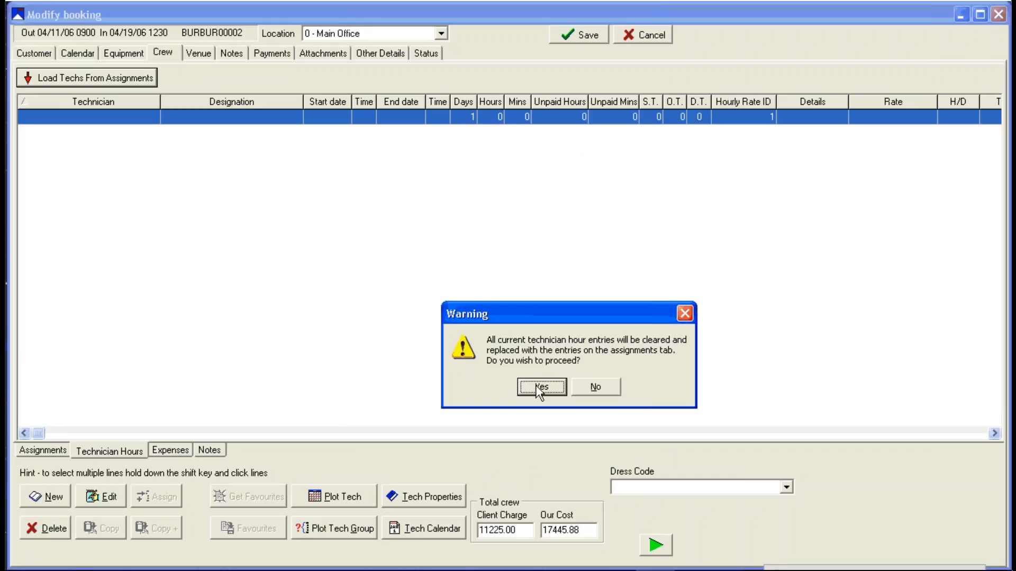
pyautogui.click(539, 392)
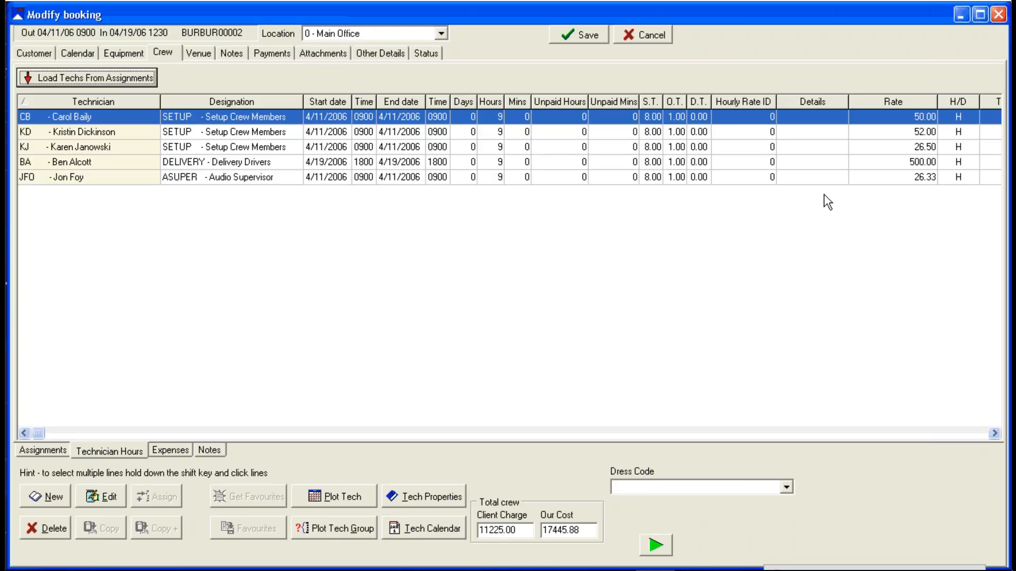
# - Examine the crew expenses and the details of the Hotel expense without updating the entry
pyautogui.click(182, 452)
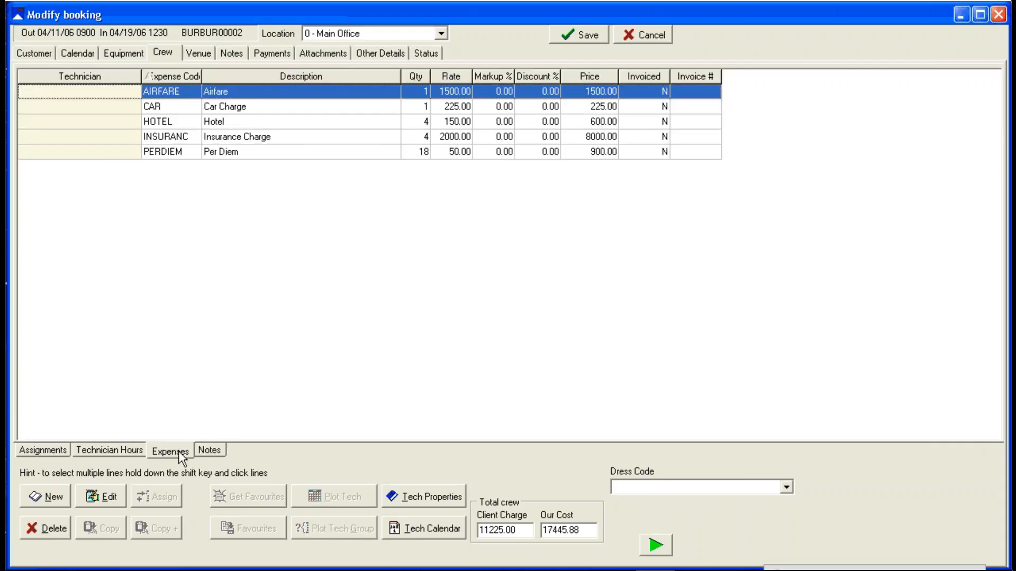
pyautogui.doubleClick(173, 125)
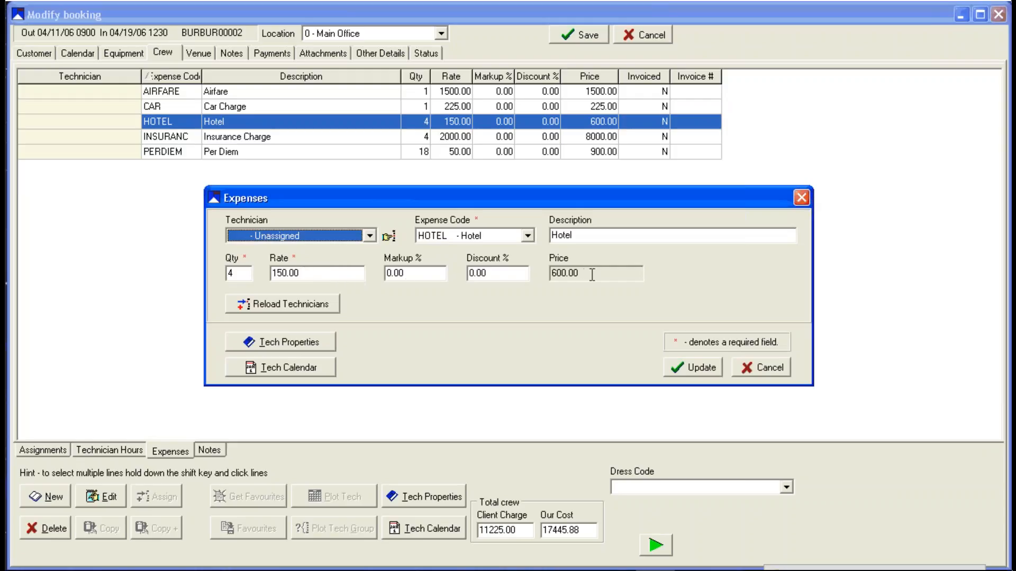
pyautogui.click(800, 199)
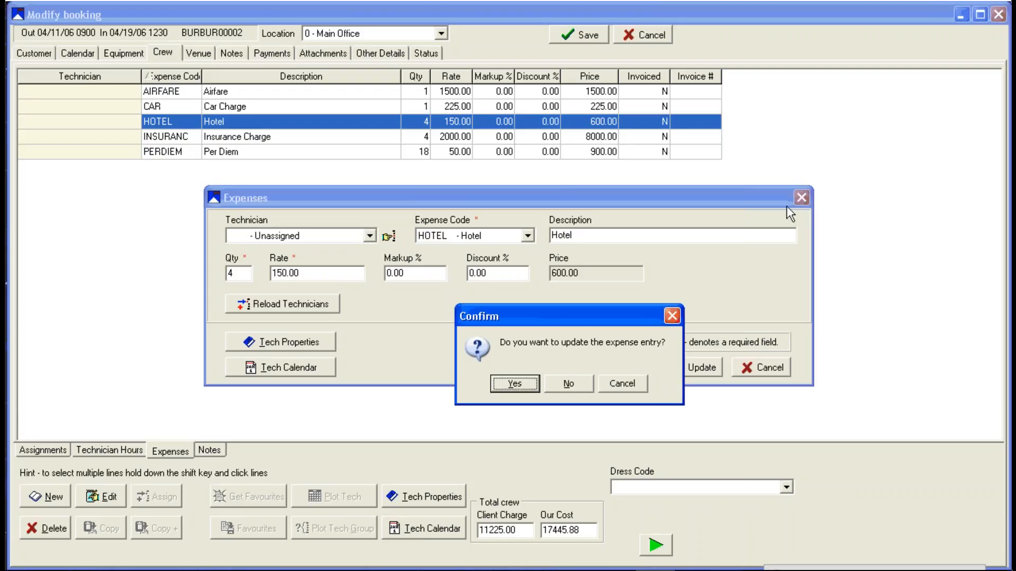
pyautogui.click(568, 385)
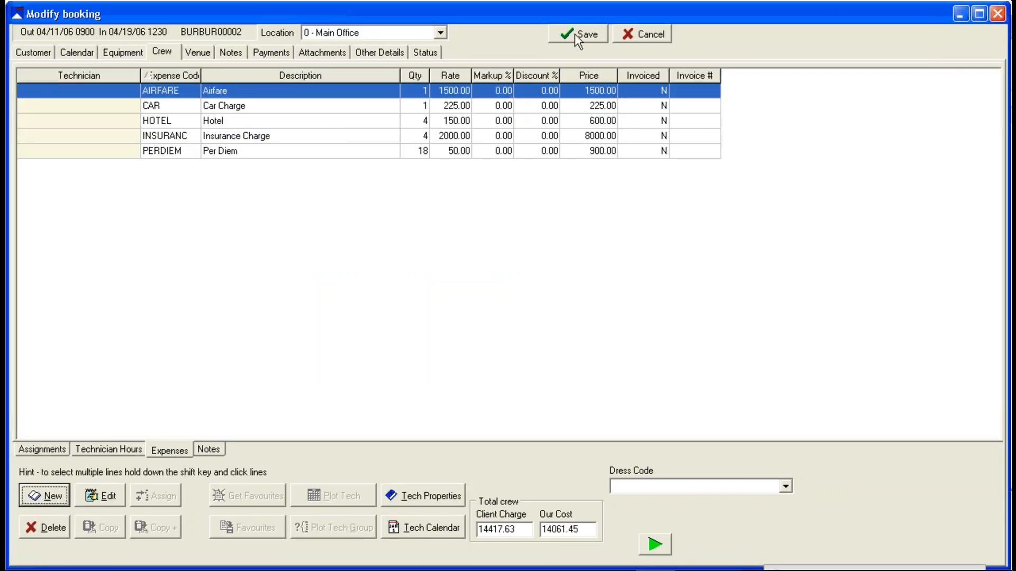
# - Save the booking with the technician show sheet as the printed output
pyautogui.click(575, 34)
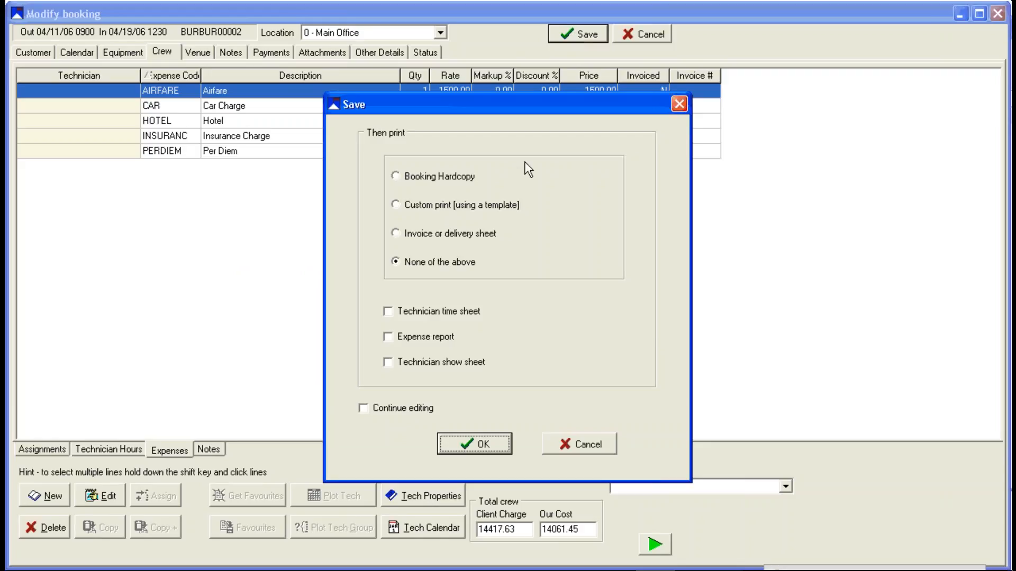
pyautogui.click(389, 361)
pyautogui.click(475, 444)
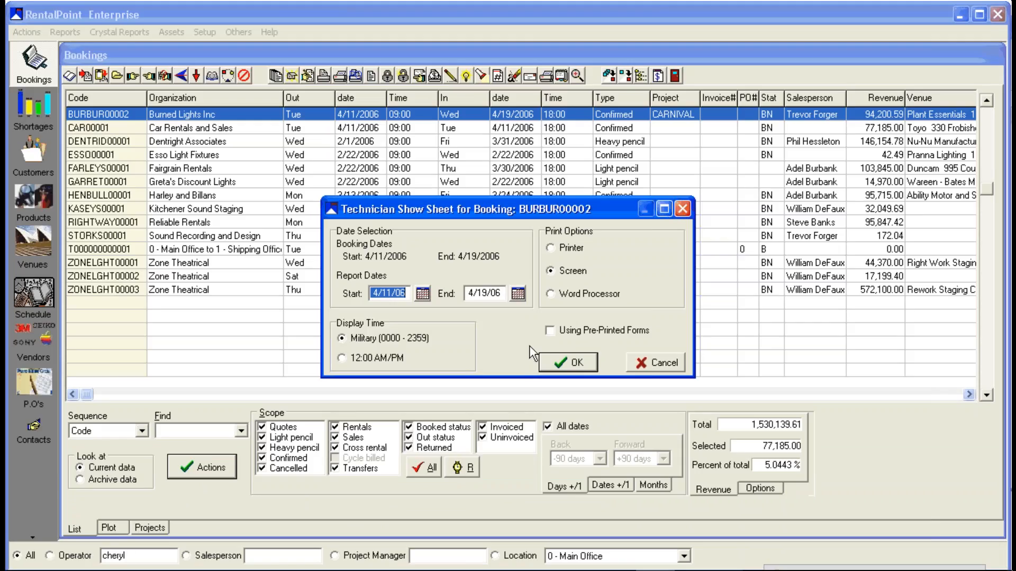
# - Display the technician show sheet on screen and read through the daily technician assignments
pyautogui.click(573, 364)
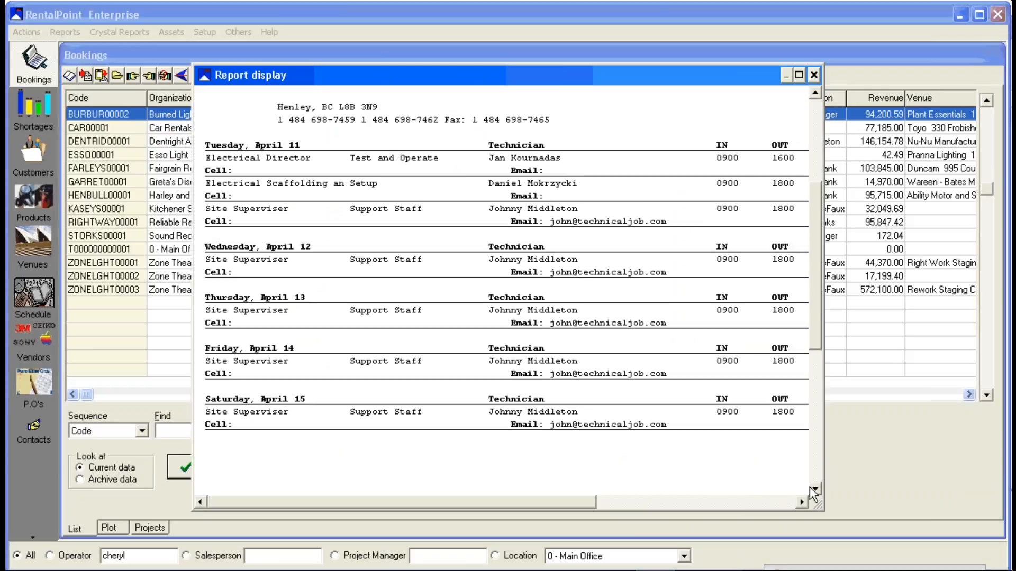
pyautogui.click(813, 490)
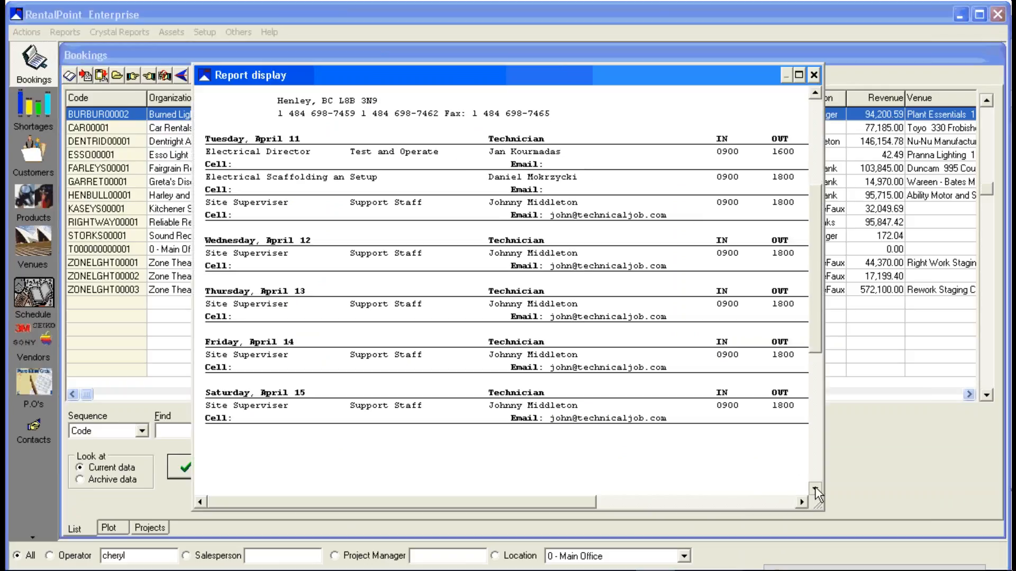
pyautogui.click(815, 490)
pyautogui.click(815, 489)
pyautogui.click(815, 490)
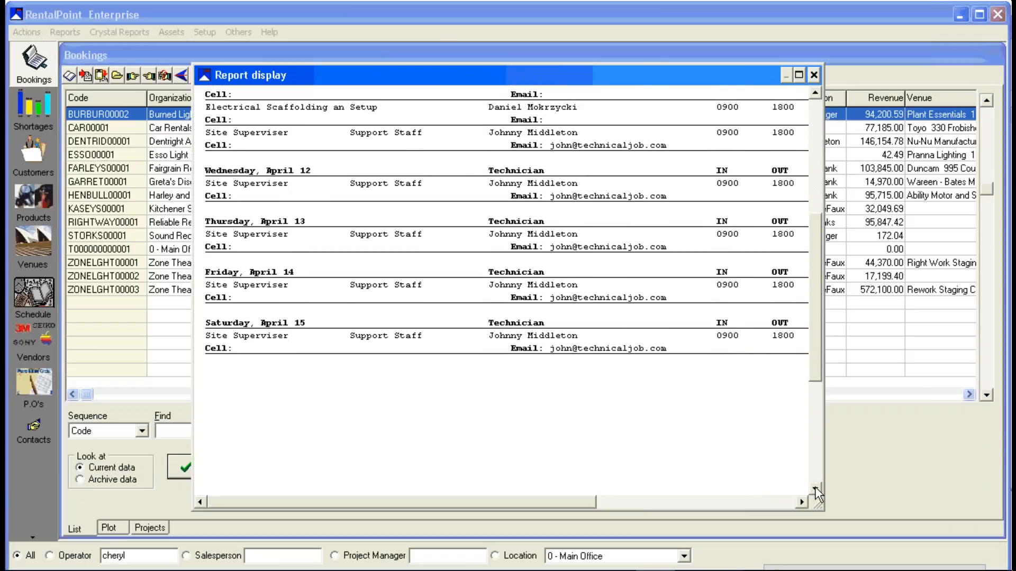
pyautogui.click(835, 447)
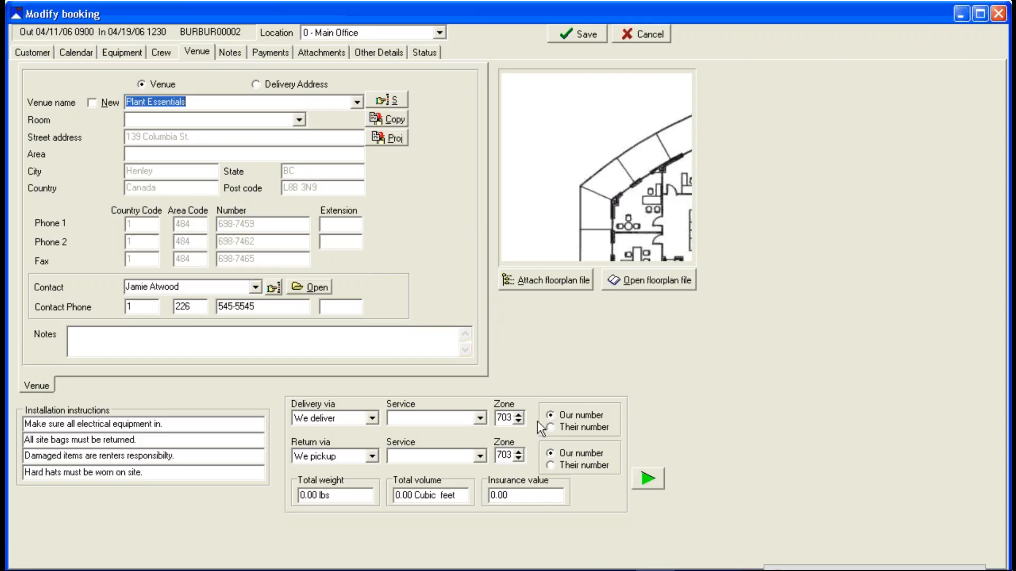
# - Add a date and time stamp to the booking notes
pyautogui.click(235, 54)
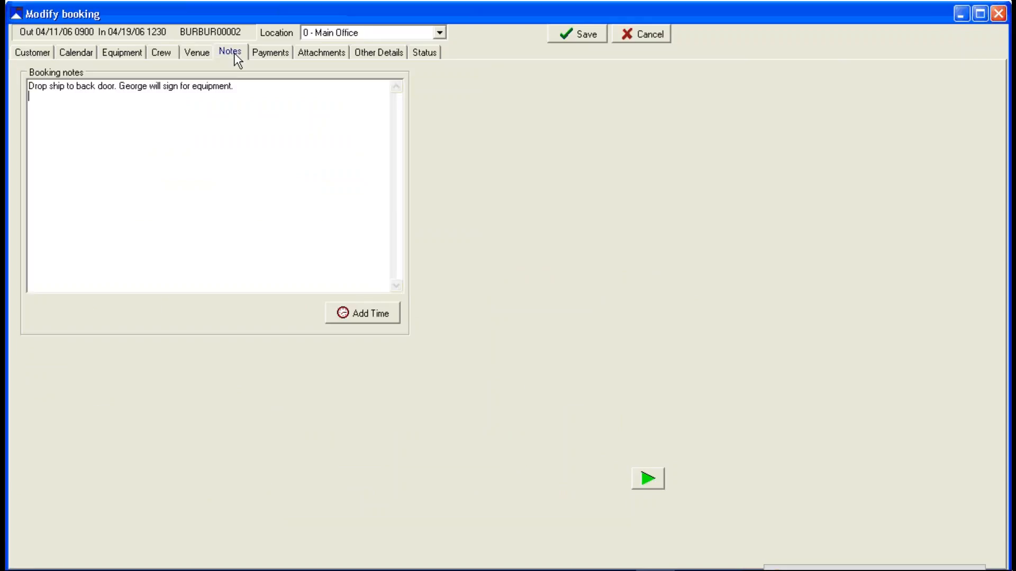
pyautogui.click(364, 314)
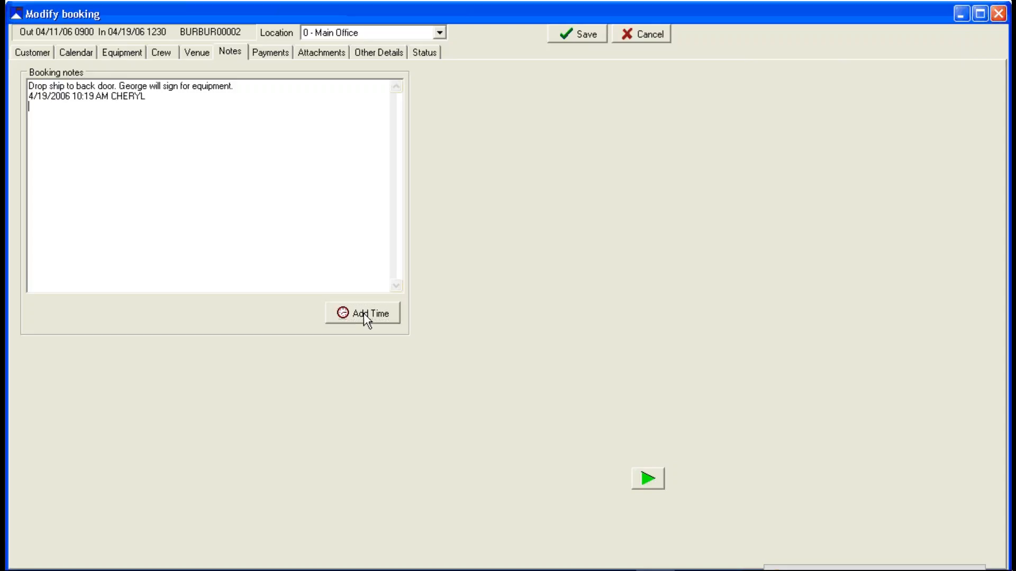
# - Review the booking's payment stages, attachments and project details, checking the attached invoice's file date and time
pyautogui.click(283, 57)
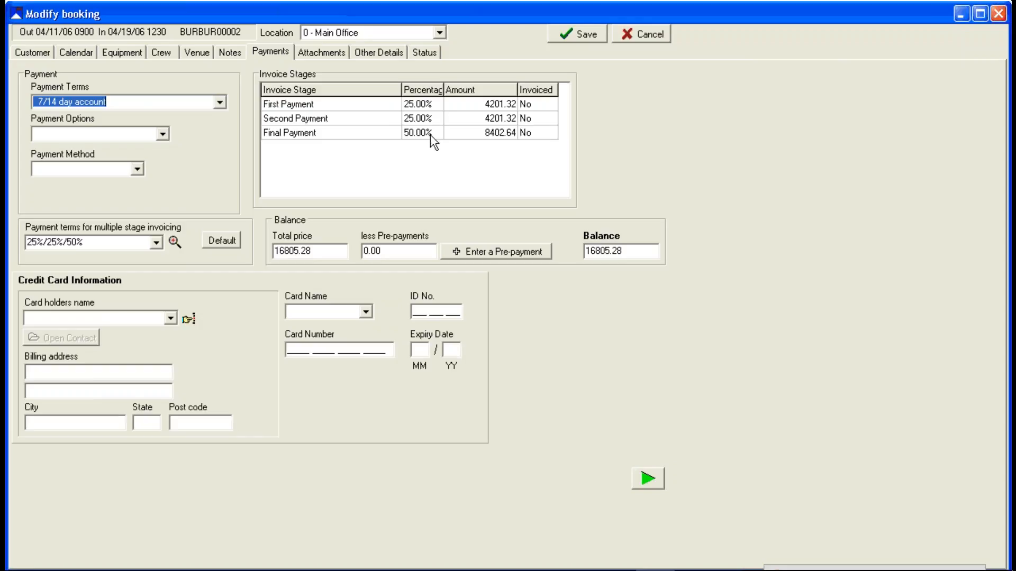
pyautogui.click(339, 56)
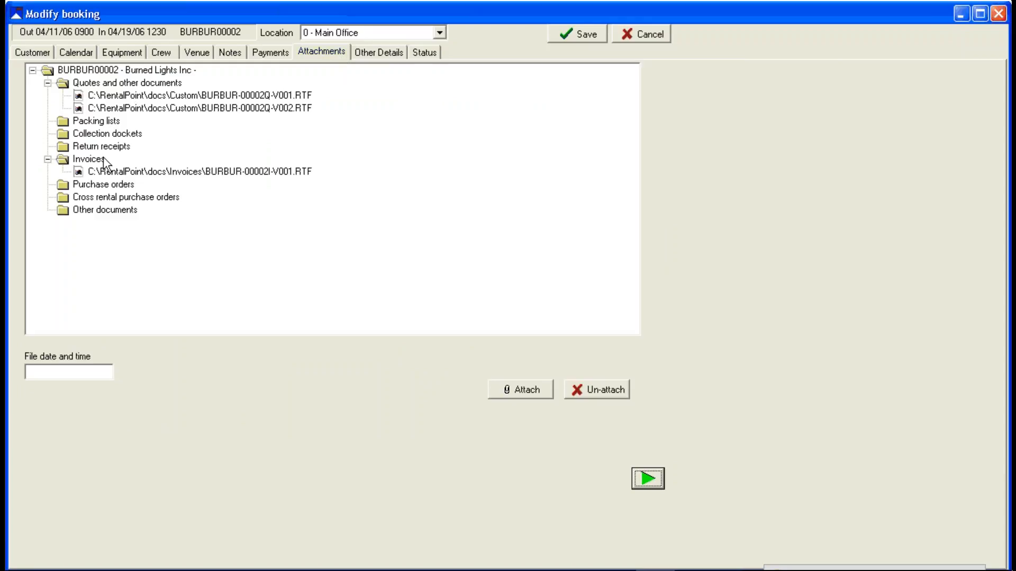
pyautogui.click(163, 173)
pyautogui.moveTo(107, 372)
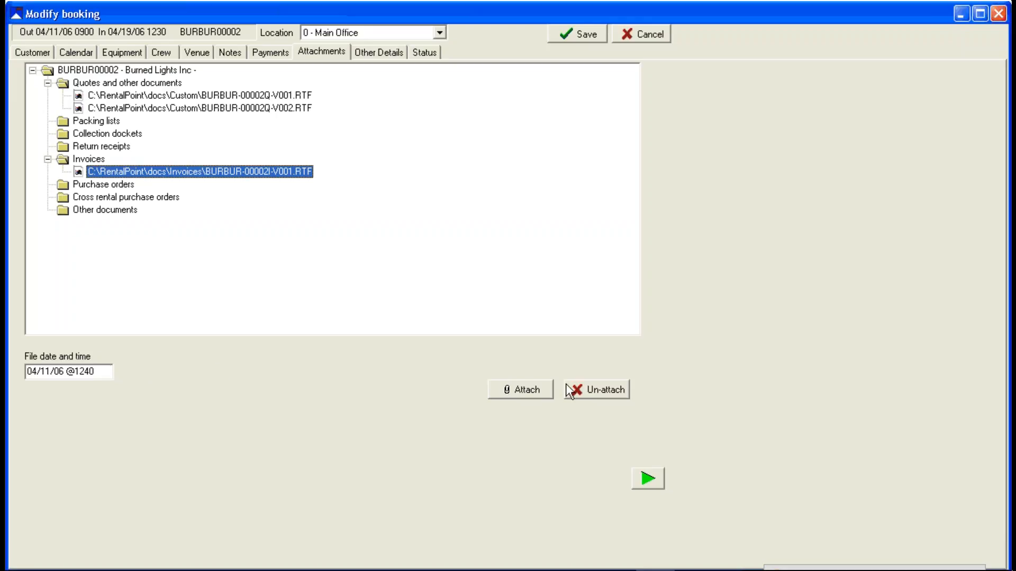
pyautogui.click(377, 51)
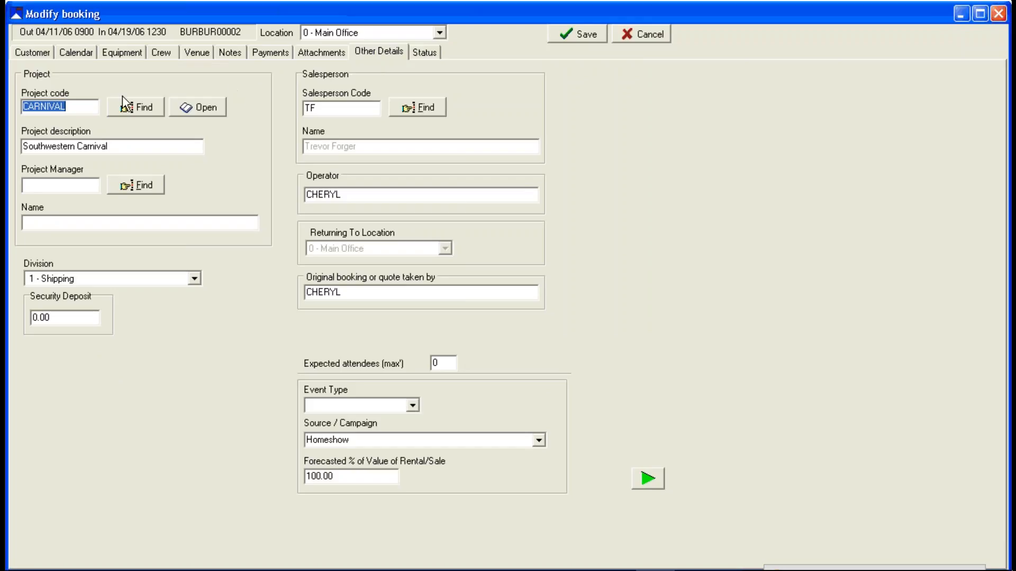
pyautogui.click(84, 108)
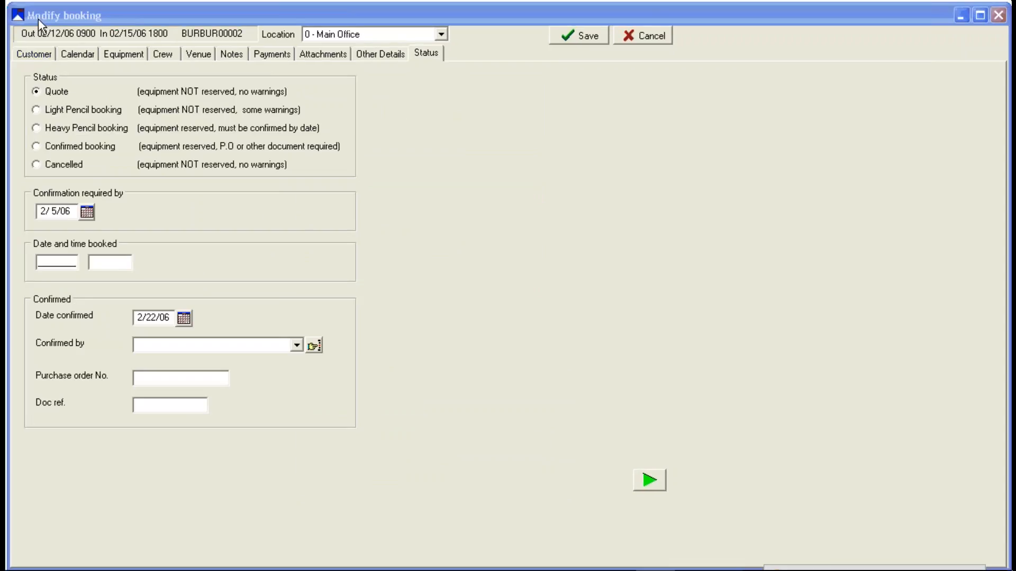
# - Try the Light Pencil and Heavy Pencil statuses on the booking
pyautogui.click(38, 19)
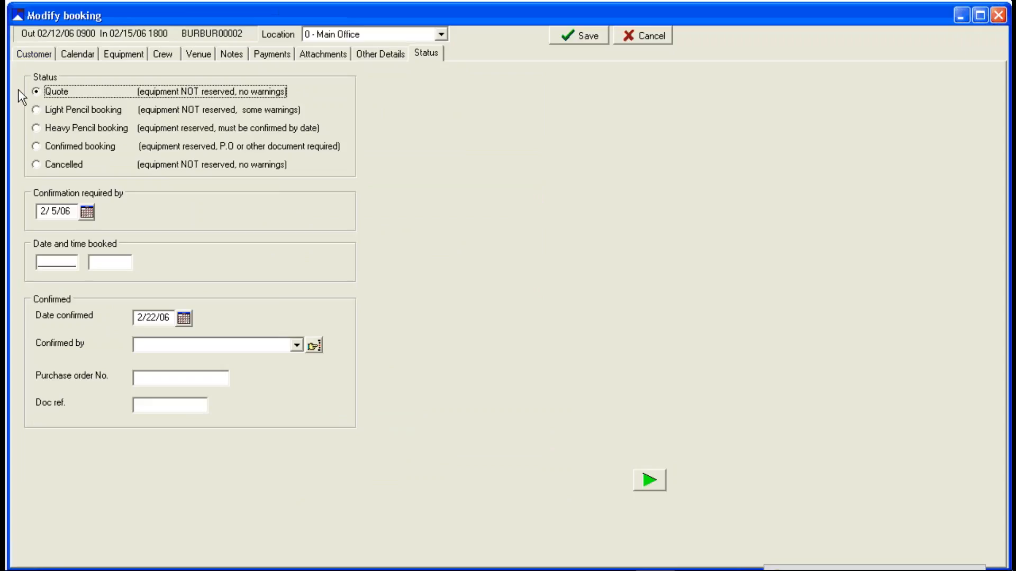
pyautogui.click(36, 109)
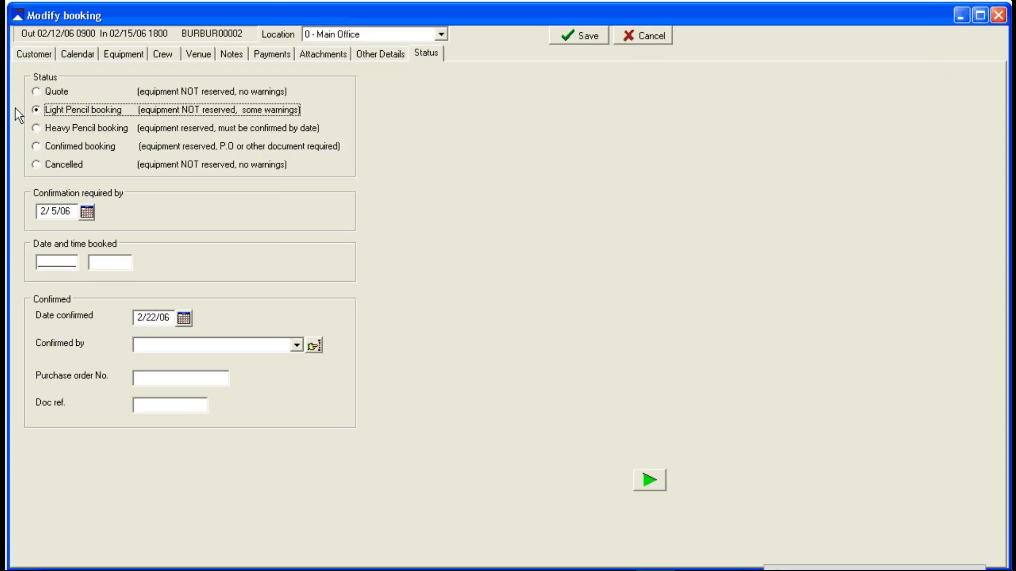
pyautogui.click(36, 128)
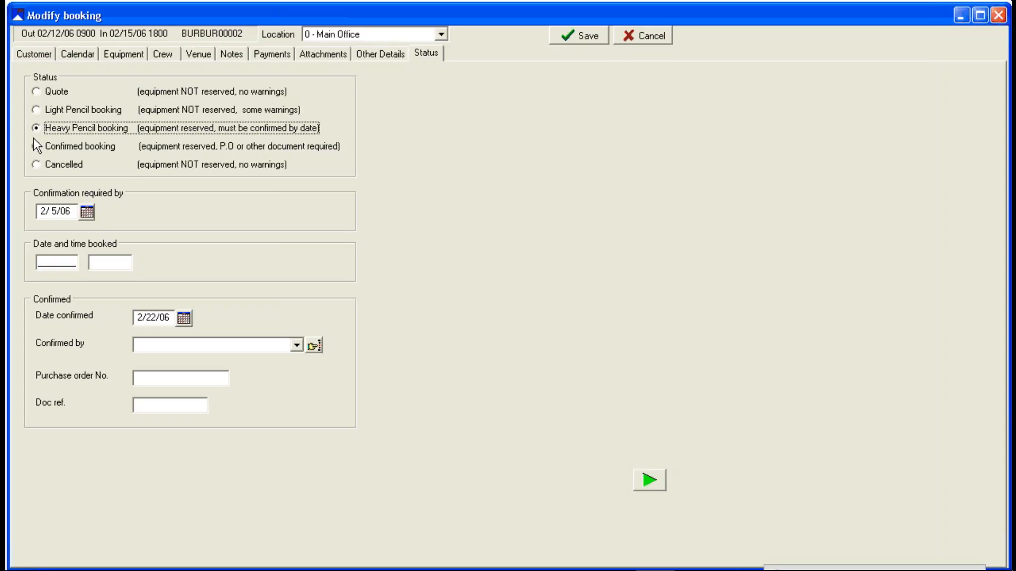
# - Enter the confirming person's name and set the booking status to Confirmed booking
pyautogui.click(141, 344)
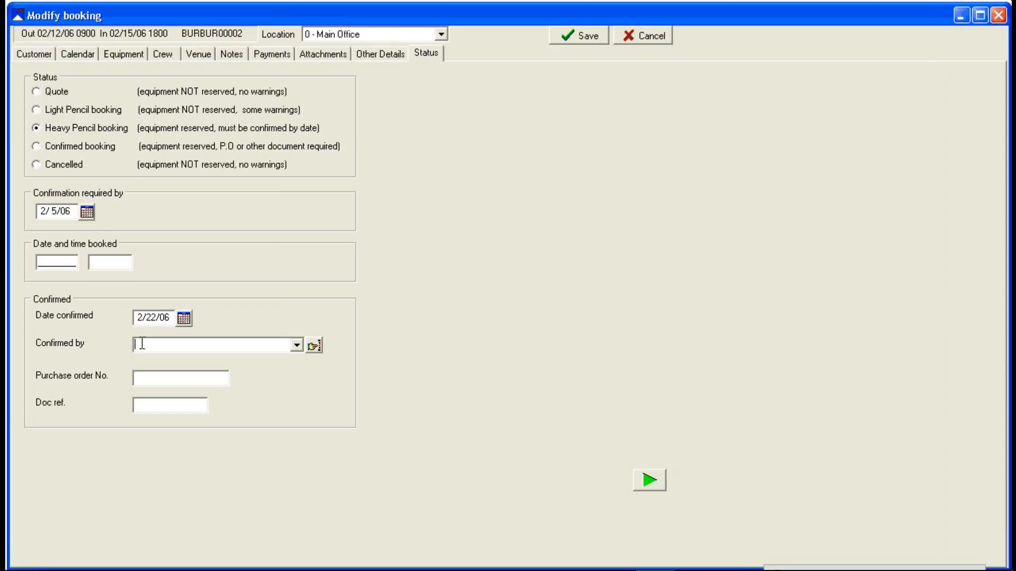
pyautogui.write('Cheryl')
pyautogui.click(36, 146)
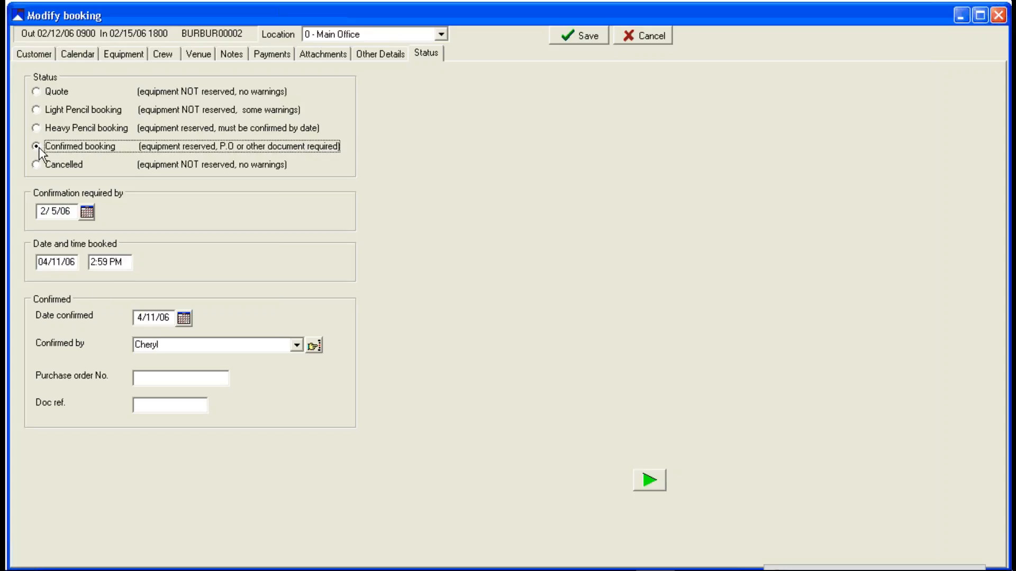
# - Save the booking with a custom print using a template as the output
pyautogui.click(571, 37)
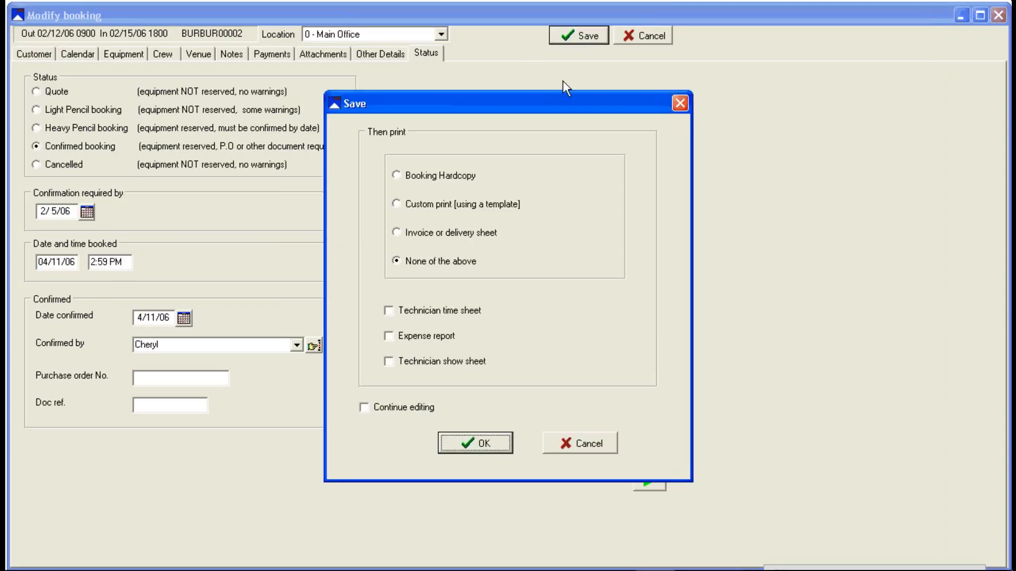
pyautogui.click(406, 208)
pyautogui.click(466, 447)
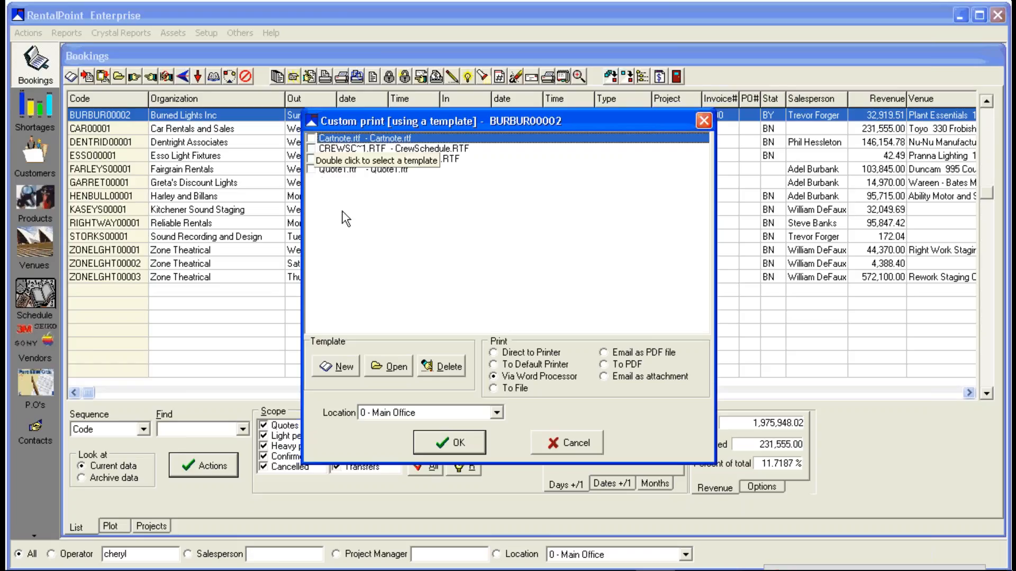
# - Set the custom print output to PDF and open the Quote1.rtf template to examine its merge fields
pyautogui.click(604, 365)
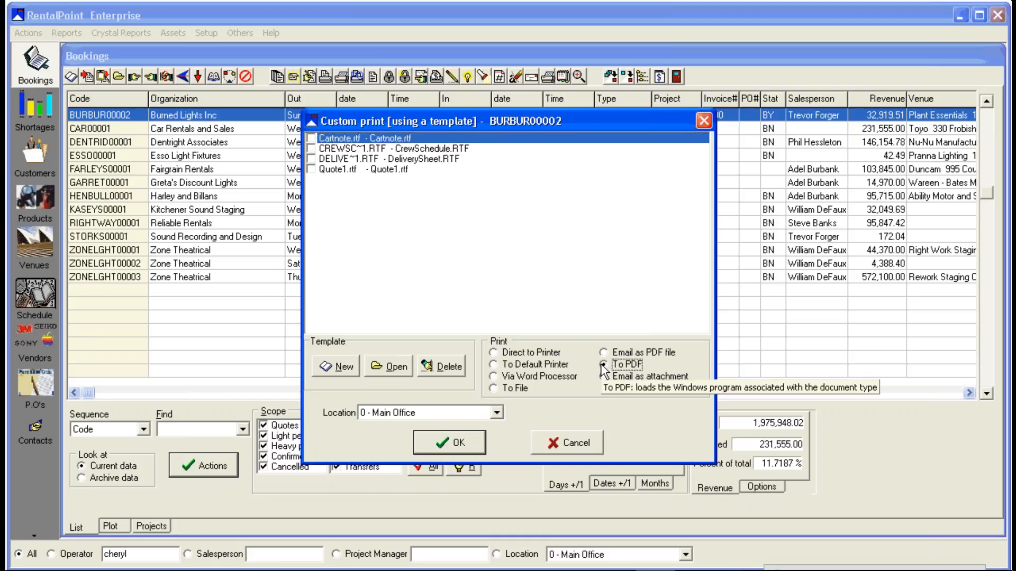
pyautogui.click(338, 170)
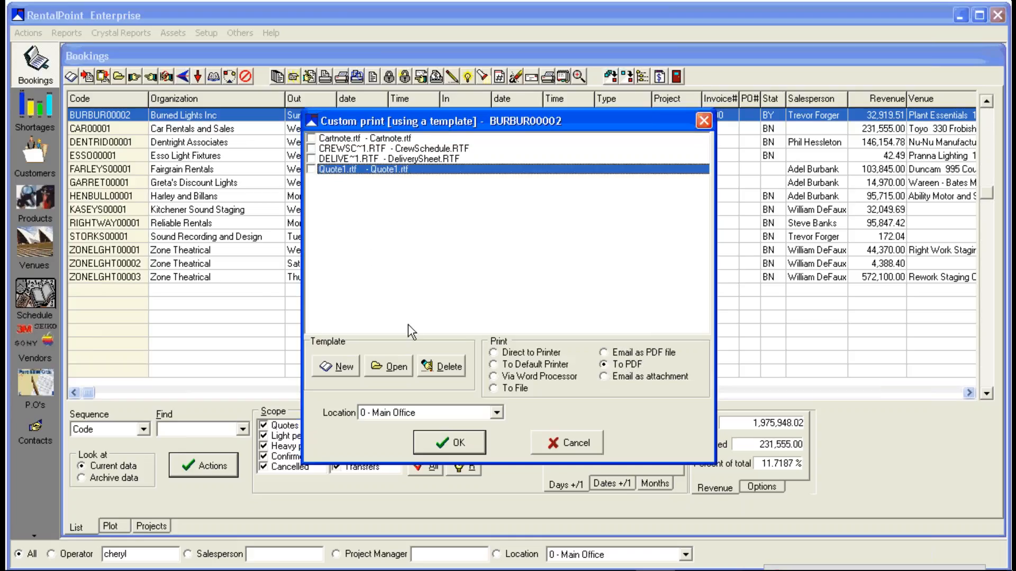
pyautogui.click(396, 365)
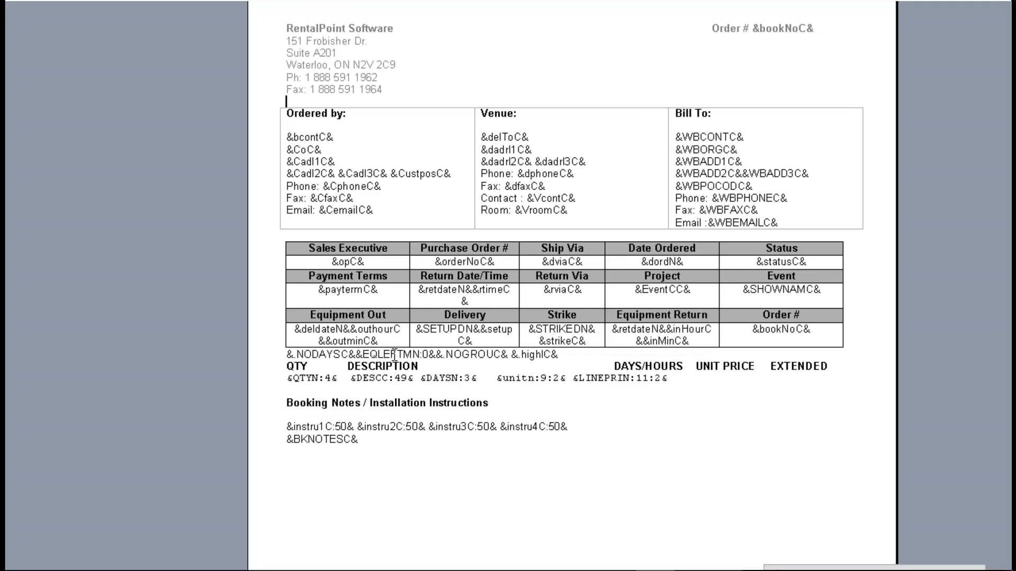
pyautogui.moveTo(348, 136); pyautogui.dragTo(286, 137)
pyautogui.doubleClick(315, 161)
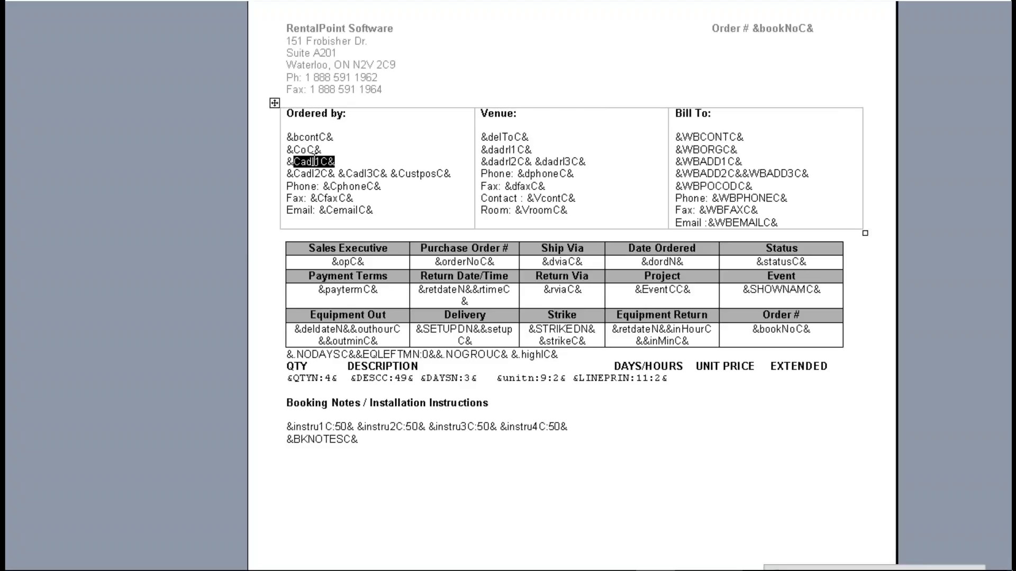
pyautogui.tripleClick(314, 161)
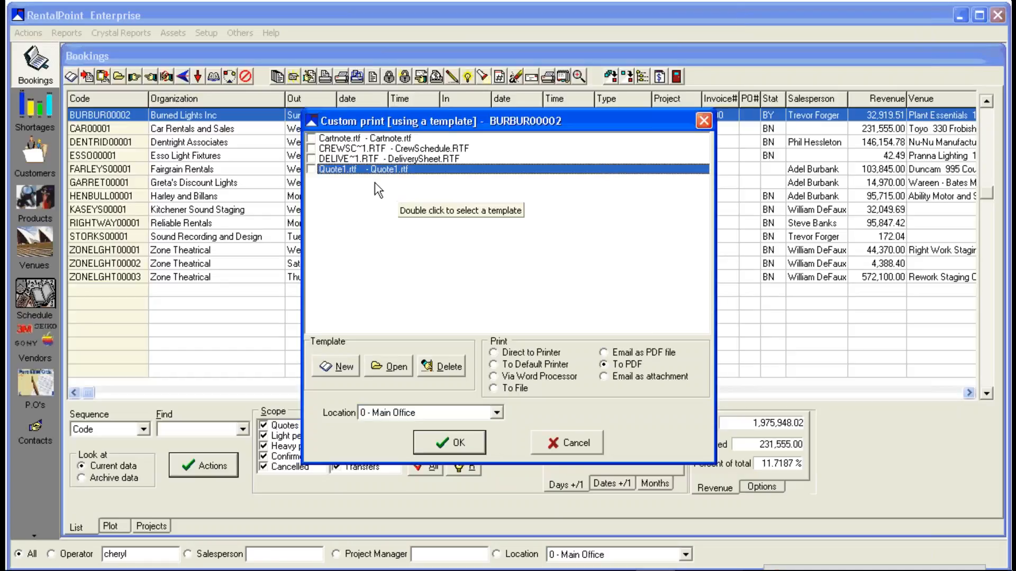
# - Select the Cartnote.rtf, CrewSchedule.RTF and DeliverySheet.RTF templates for the custom print
pyautogui.click(311, 138)
pyautogui.click(311, 149)
pyautogui.click(311, 159)
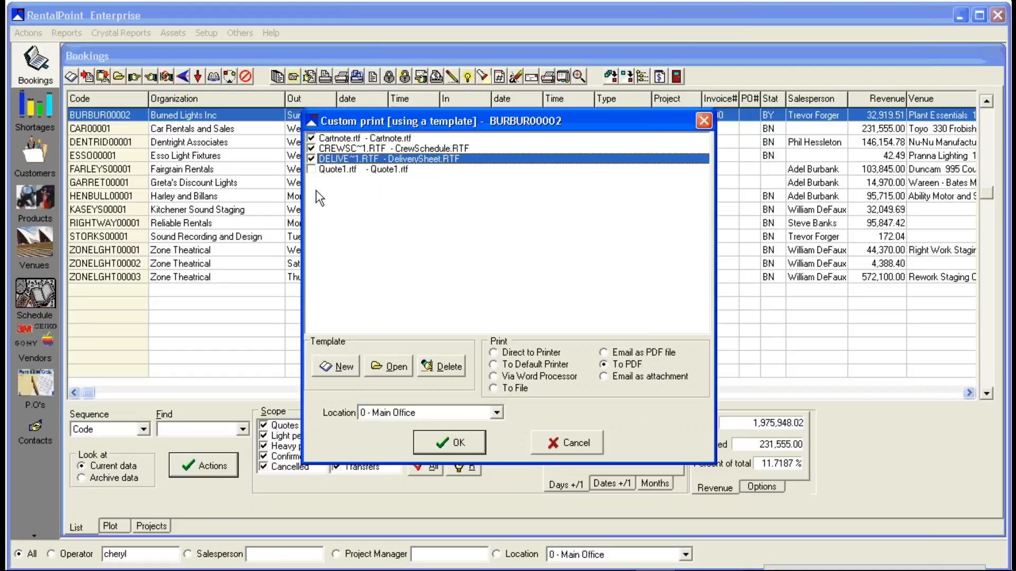
pyautogui.click(442, 439)
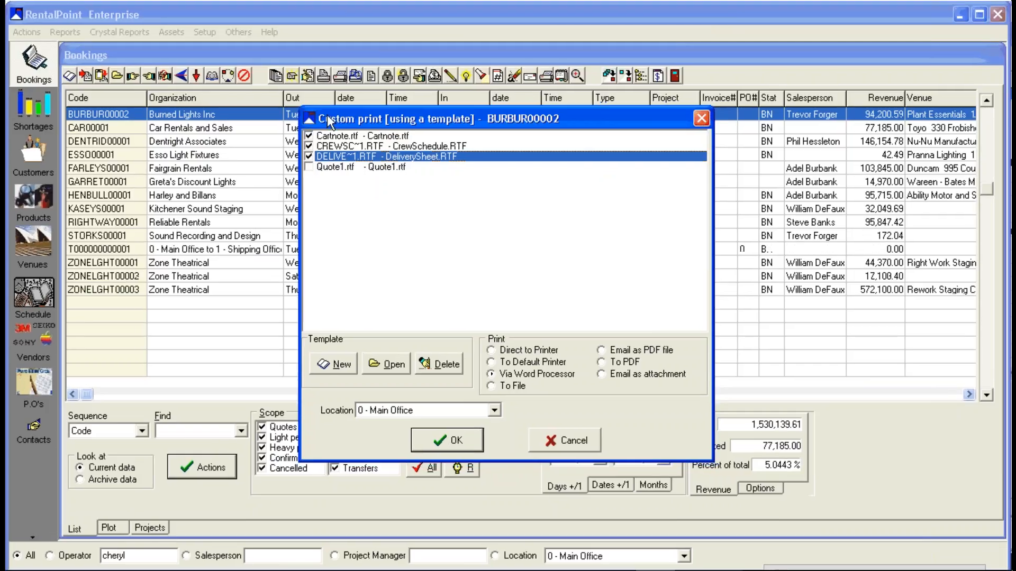
# - Generate the custom print via the word processor from the Quote1.rtf template only, deselecting the other three templates
pyautogui.click(311, 138)
pyautogui.click(311, 148)
pyautogui.click(310, 157)
pyautogui.click(310, 167)
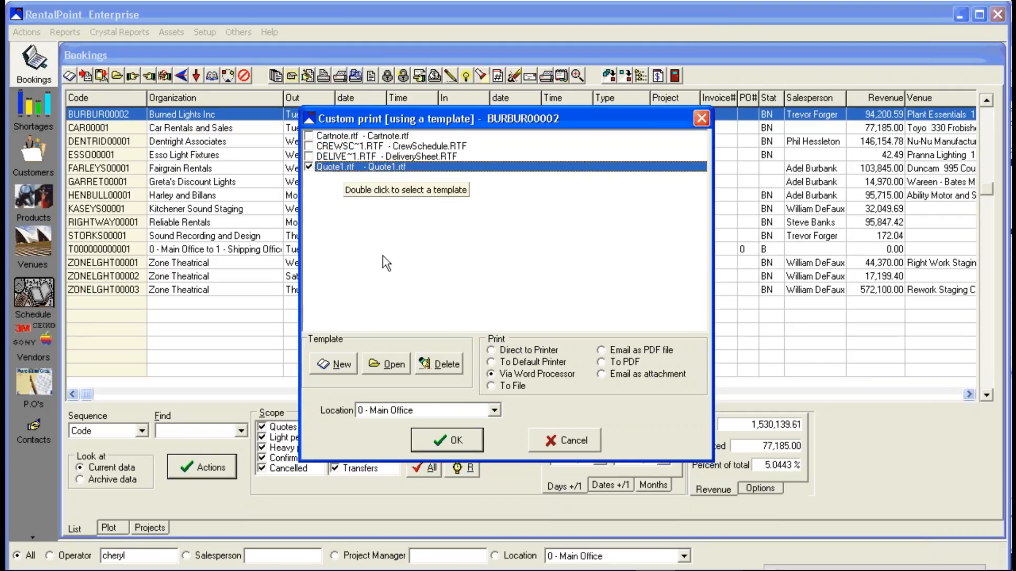
pyautogui.click(457, 439)
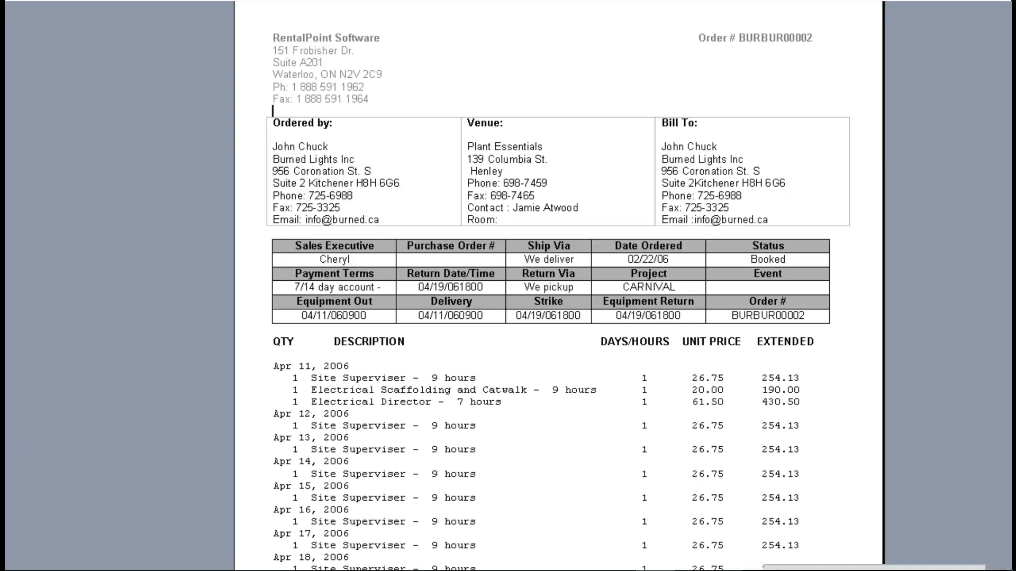
# - Read through the generated quote from the customer details to the total amount, and close it
pyautogui.scroll(-3, 558, 296)
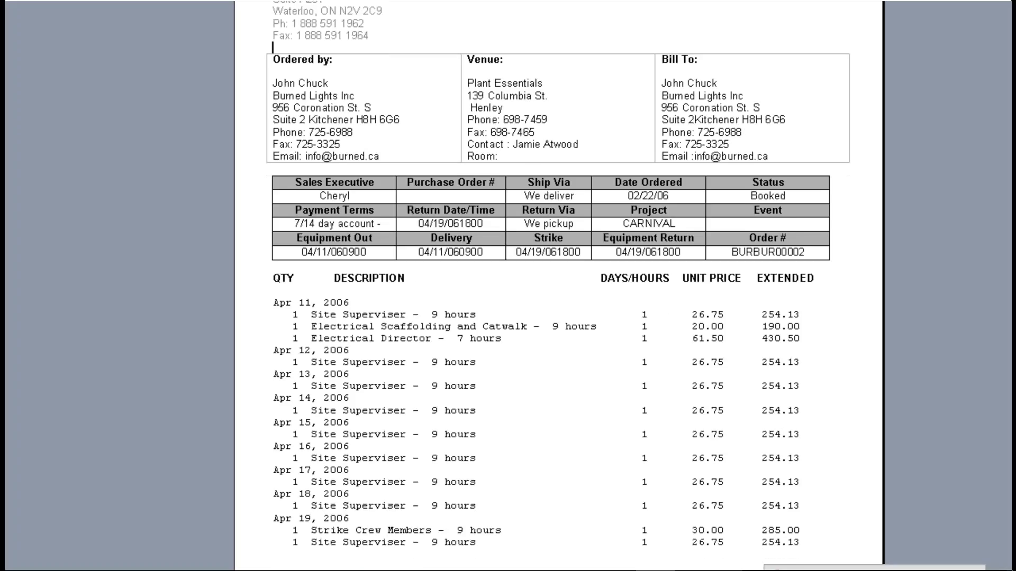
pyautogui.scroll(-1, 558, 296)
pyautogui.scroll(-2, 558, 296)
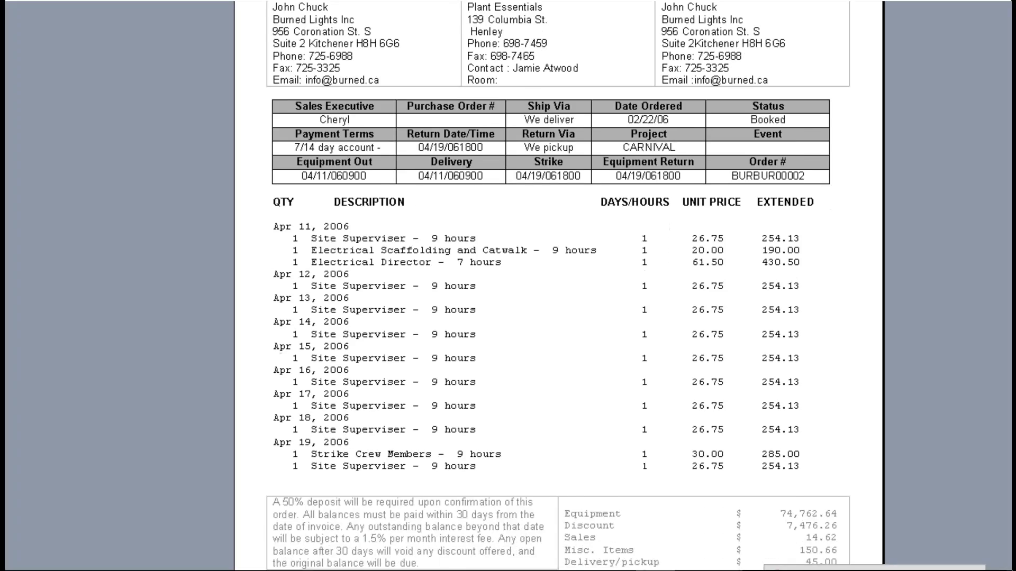
pyautogui.scroll(-2, 557, 296)
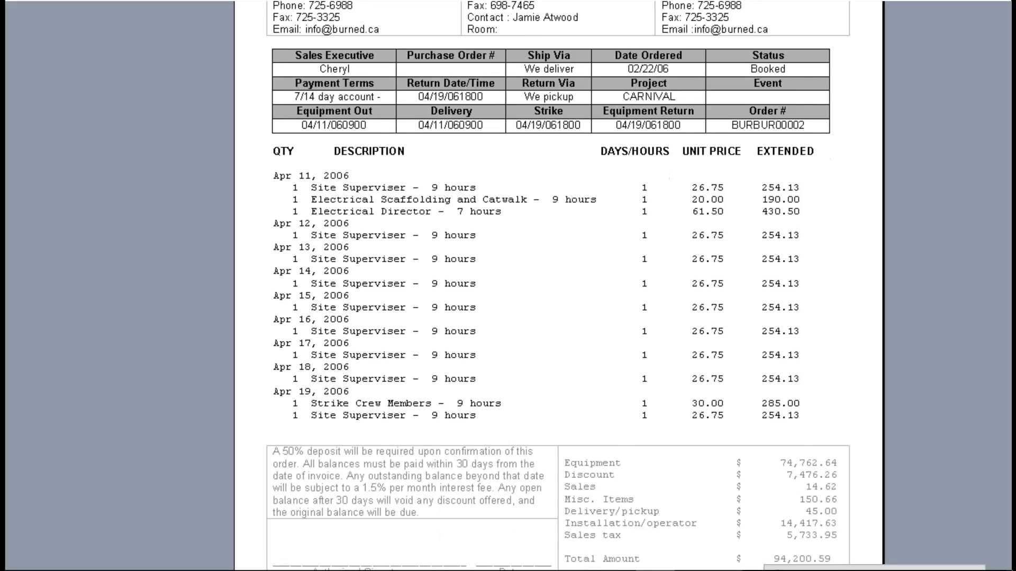
pyautogui.scroll(-2, 557, 296)
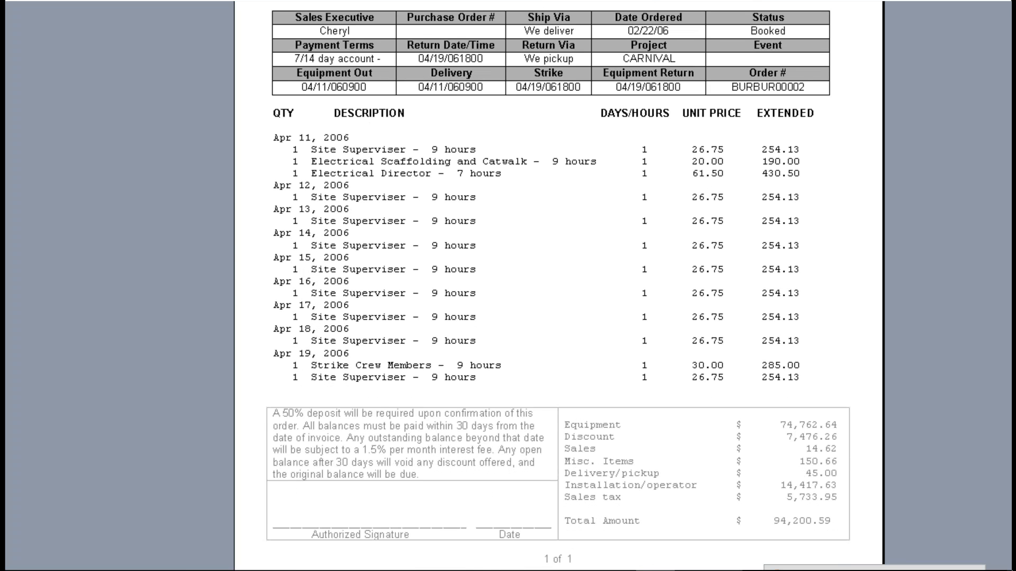
pyautogui.press('Escape')
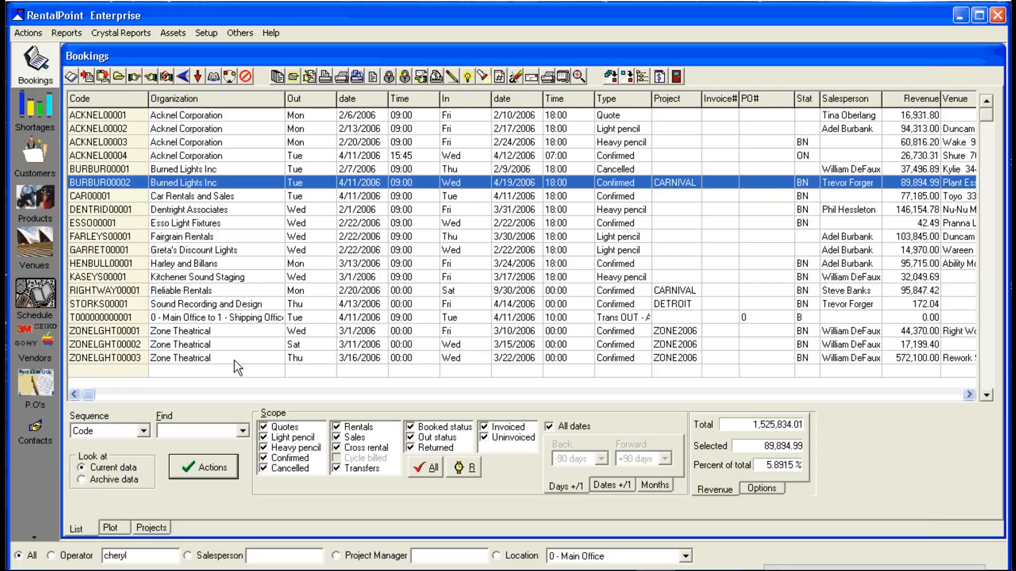
# - Check out barcodes 12040, 12045, 12070, 12090, 12130 and 12145 for the Burned Lights Inc booking and run the discrepancy check on the current session
pyautogui.click(138, 78)
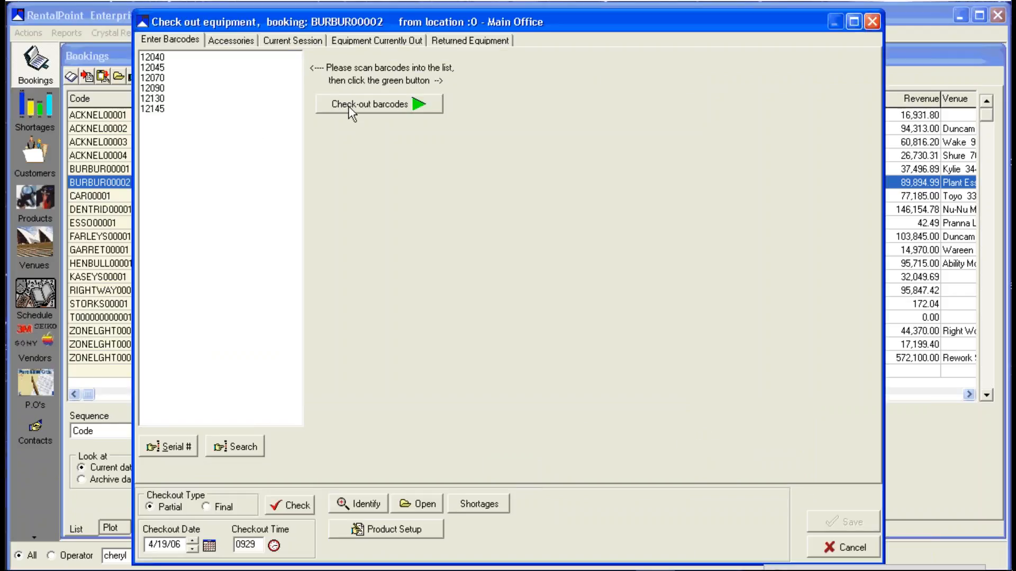
pyautogui.click(349, 104)
pyautogui.click(293, 40)
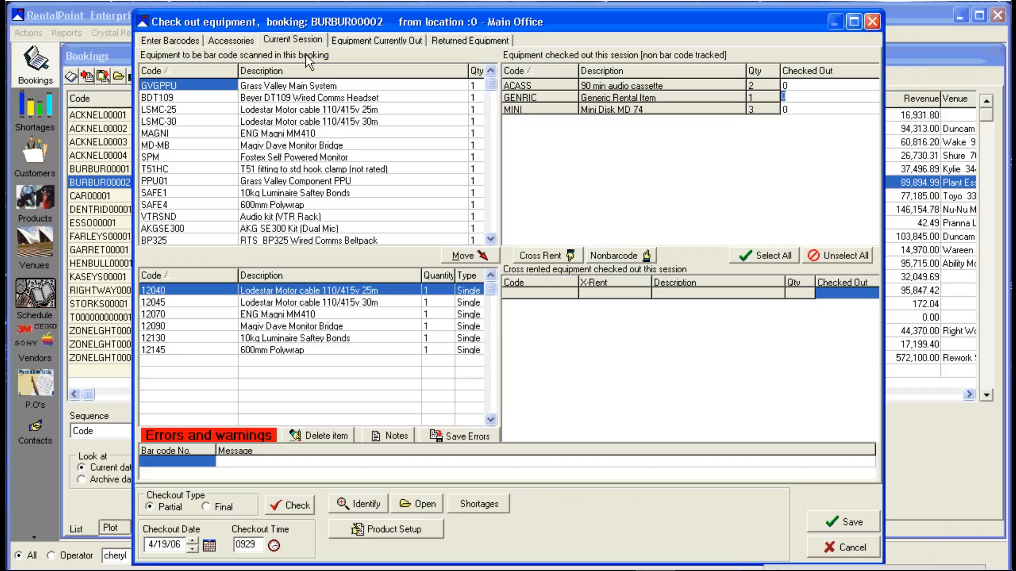
pyautogui.click(290, 505)
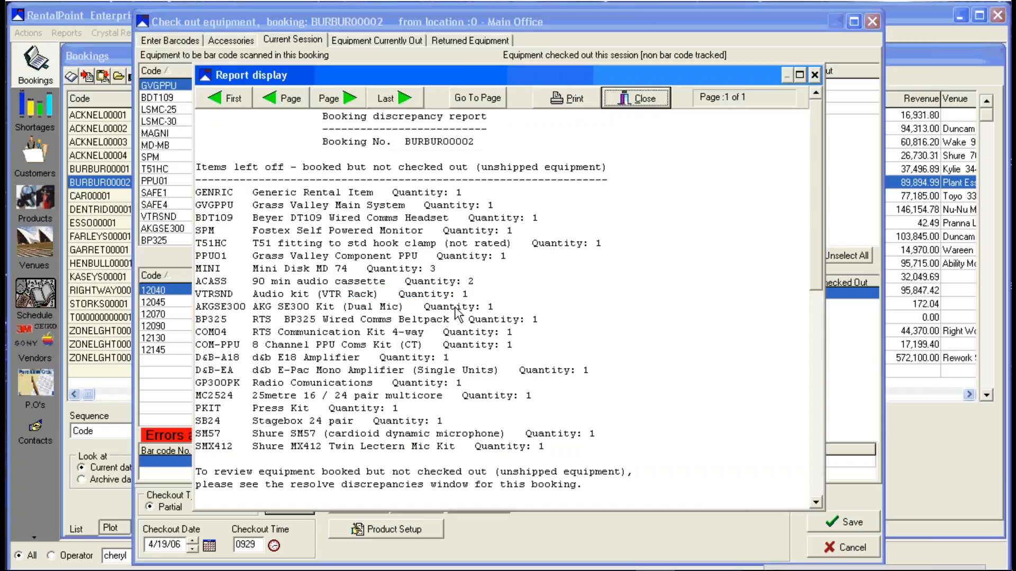
# - Close the discrepancy report, keep the Partial checkout type, and review the equipment currently out and already returned for the booking
pyautogui.click(634, 101)
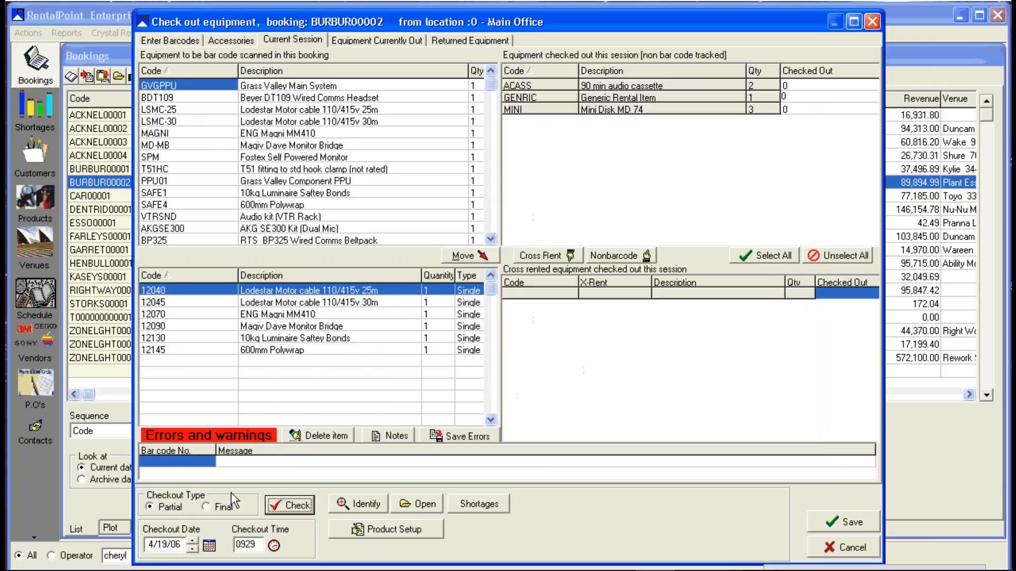
pyautogui.click(172, 508)
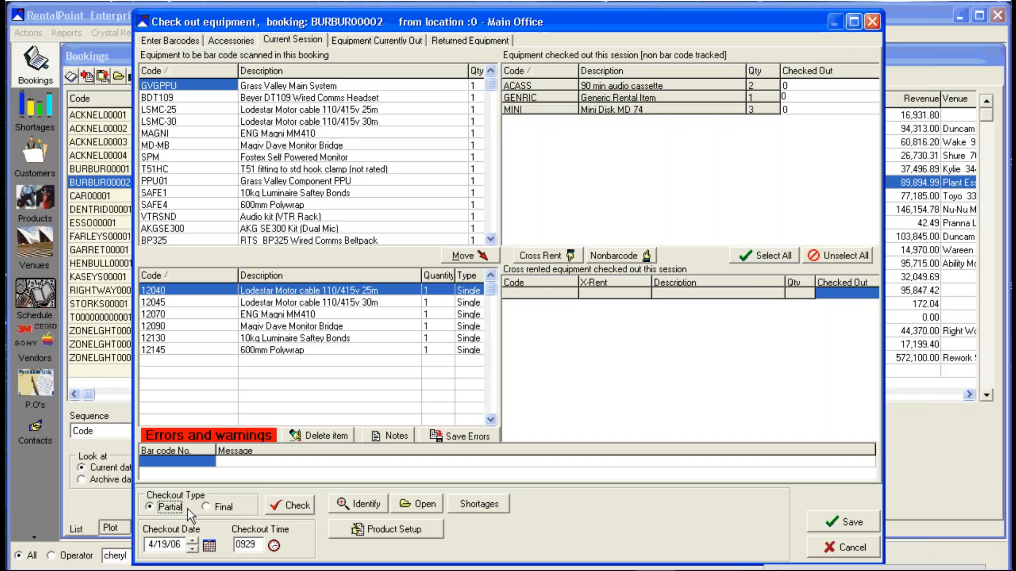
pyautogui.click(378, 41)
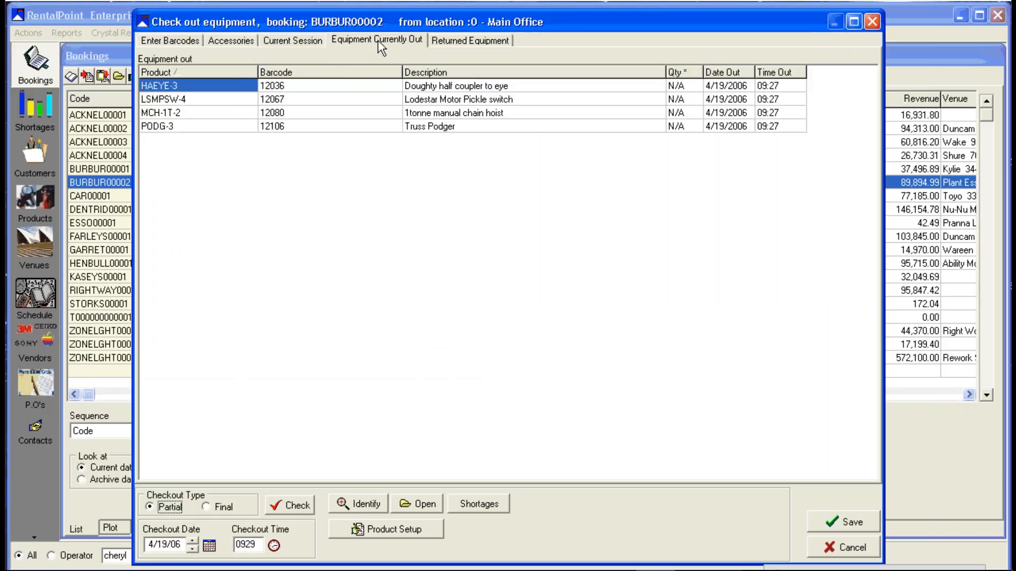
pyautogui.click(456, 41)
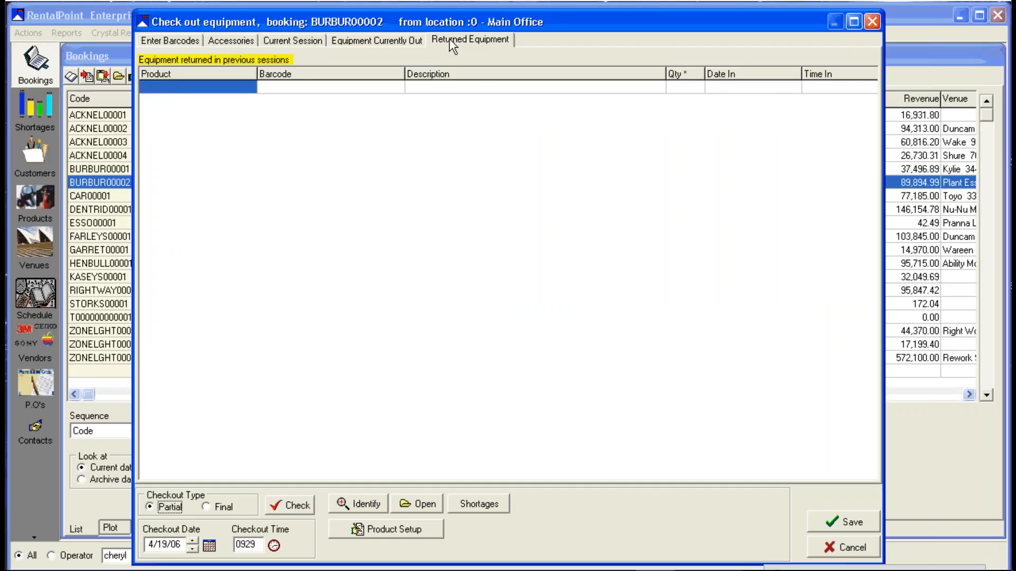
# - Check out barcode 10430 with its Isco 55 - 100 PC Zoom Lens and Isco 110-200 mm Zoom accessories, and view the current session
pyautogui.click(181, 41)
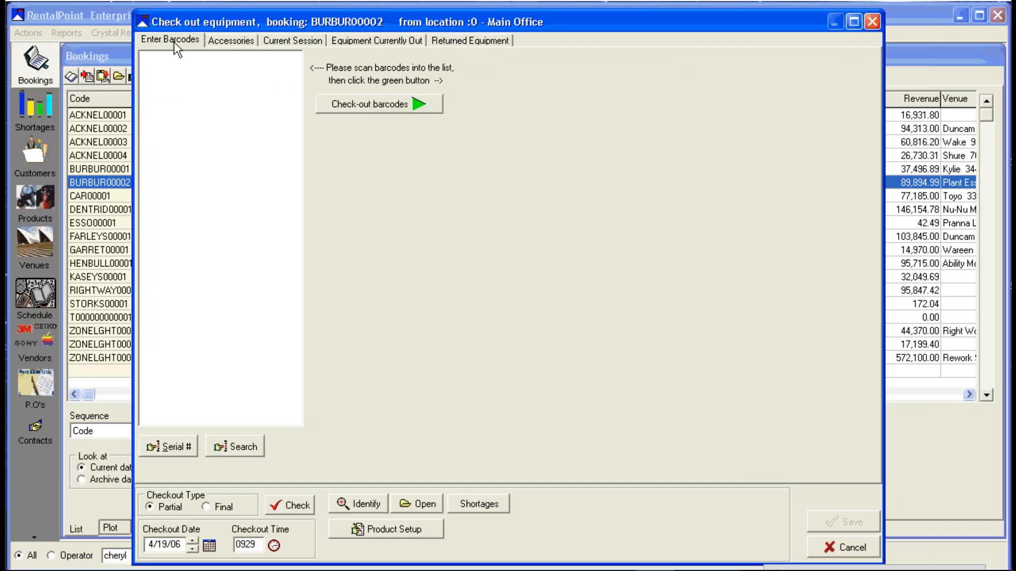
pyautogui.write('10430')
pyautogui.click(349, 96)
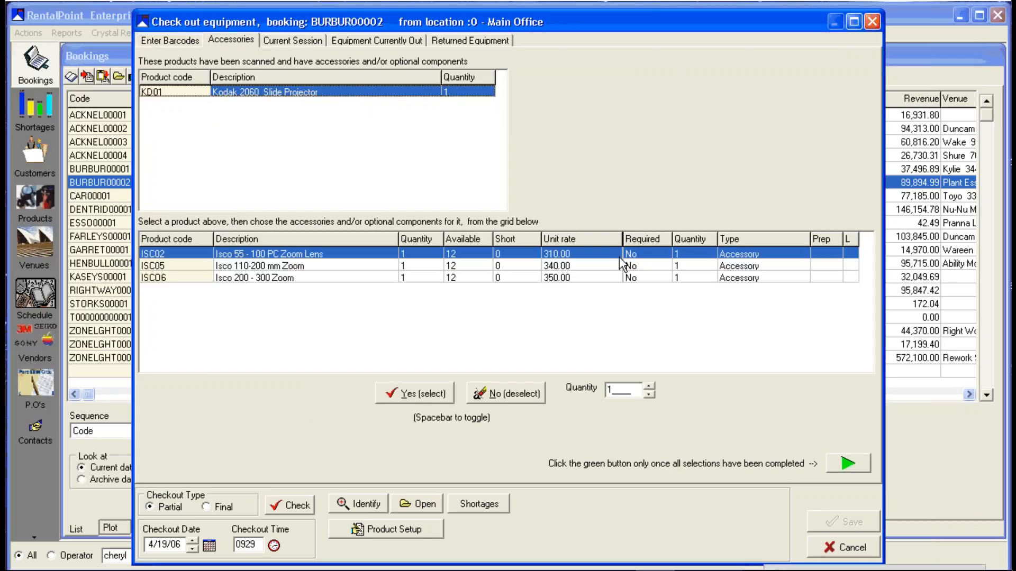
pyautogui.click(620, 255)
pyautogui.click(646, 265)
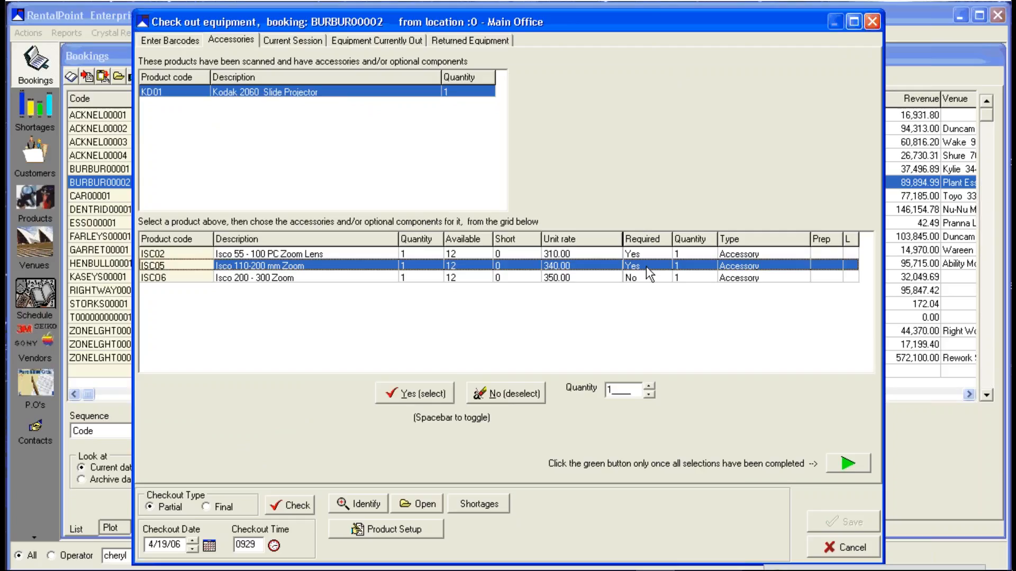
pyautogui.click(313, 40)
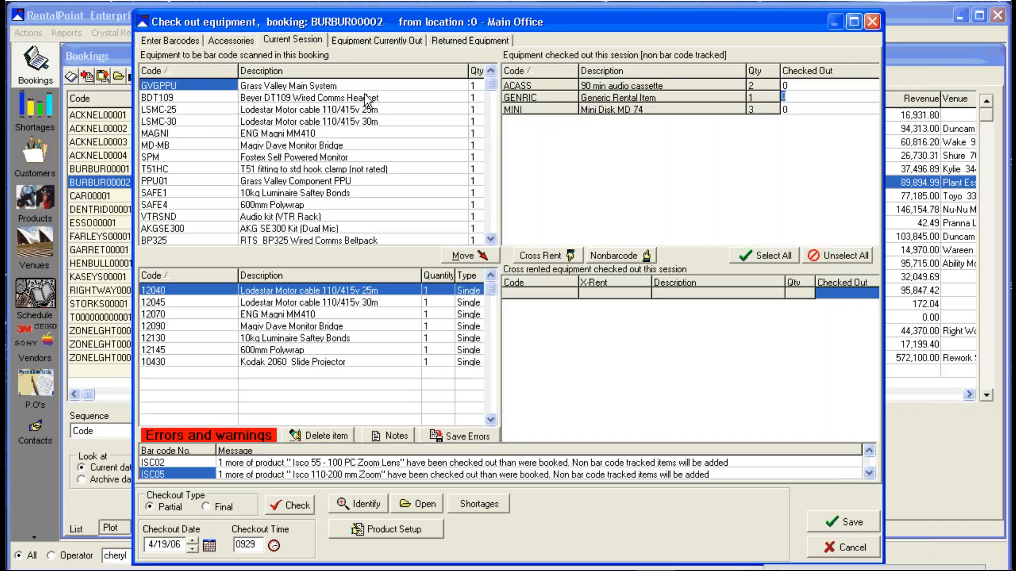
# - Save the checkout, adding the Kodak 2060 Slide Projector to the booking with the charge method 1 - Normal Equipment
pyautogui.click(839, 526)
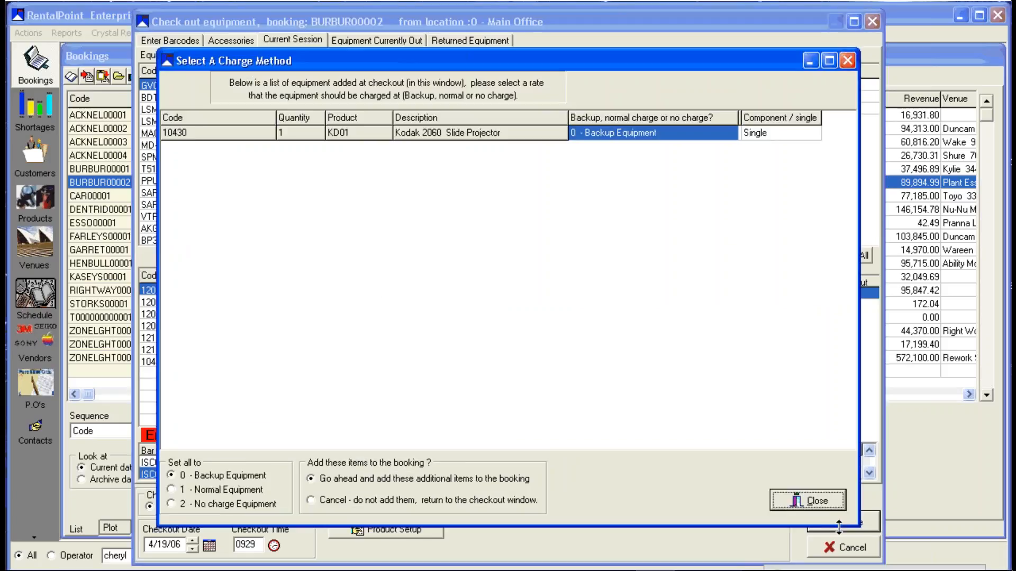
pyautogui.click(729, 133)
pyautogui.click(730, 135)
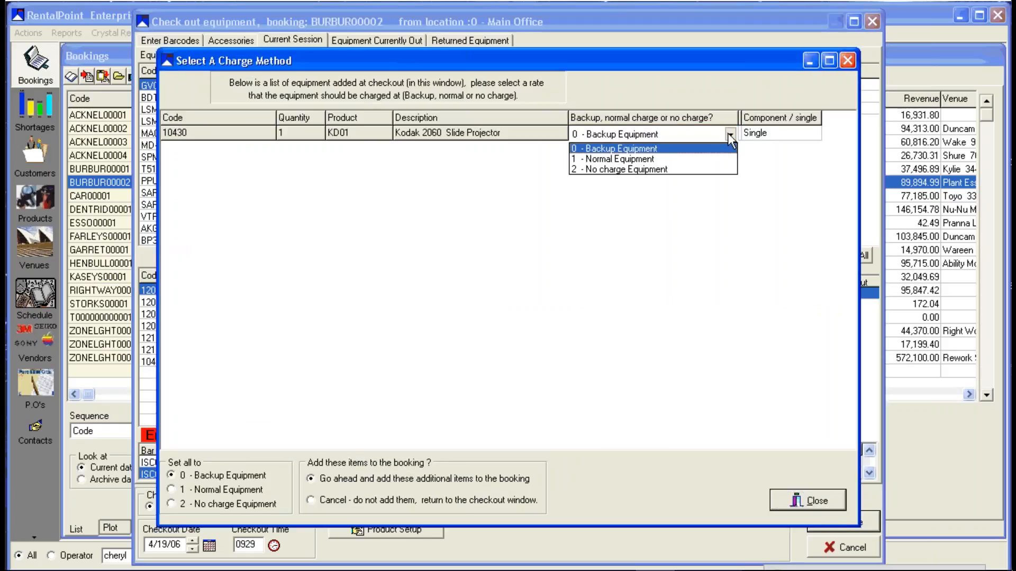
pyautogui.click(709, 159)
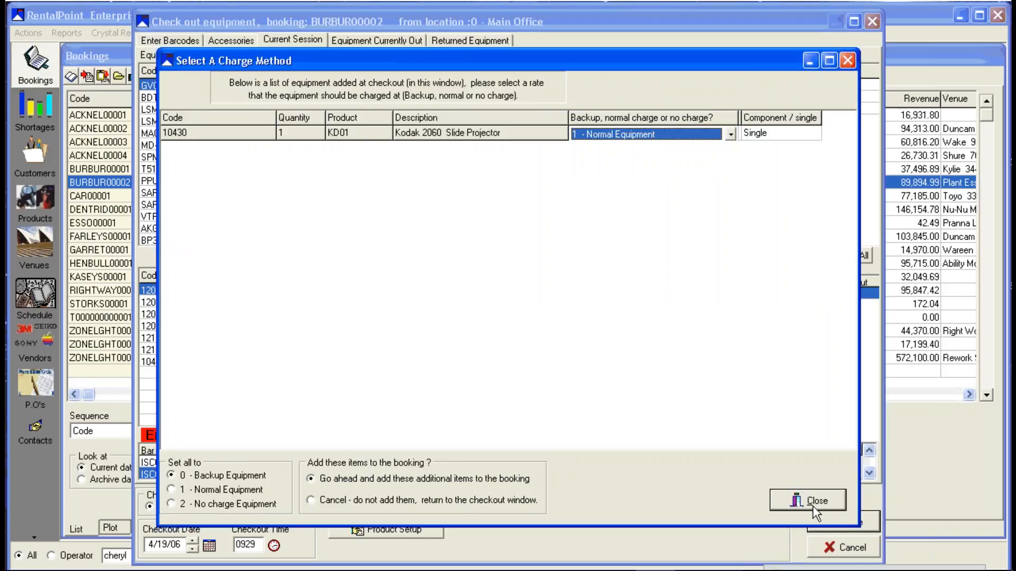
pyautogui.click(809, 503)
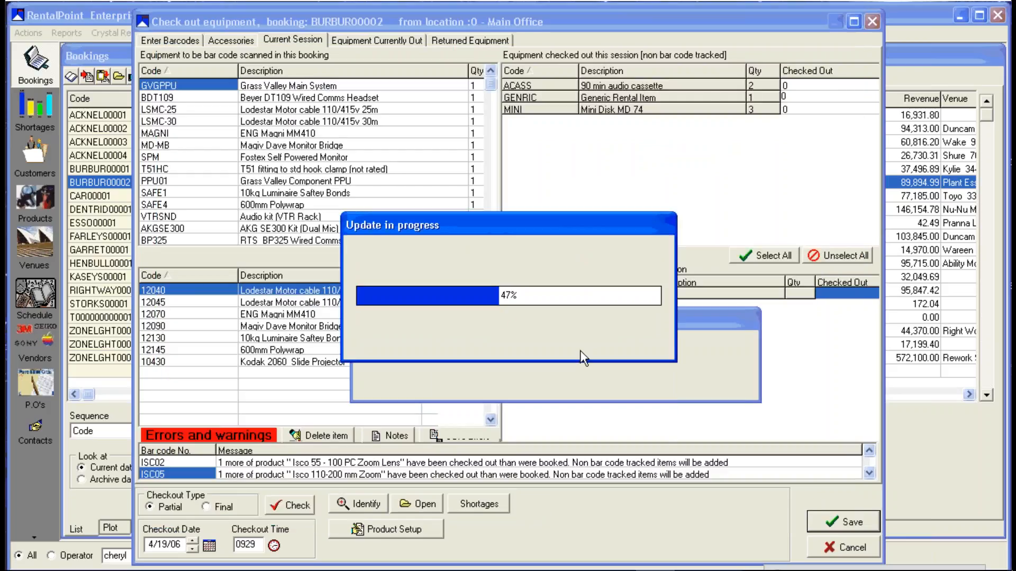
pyautogui.click(555, 384)
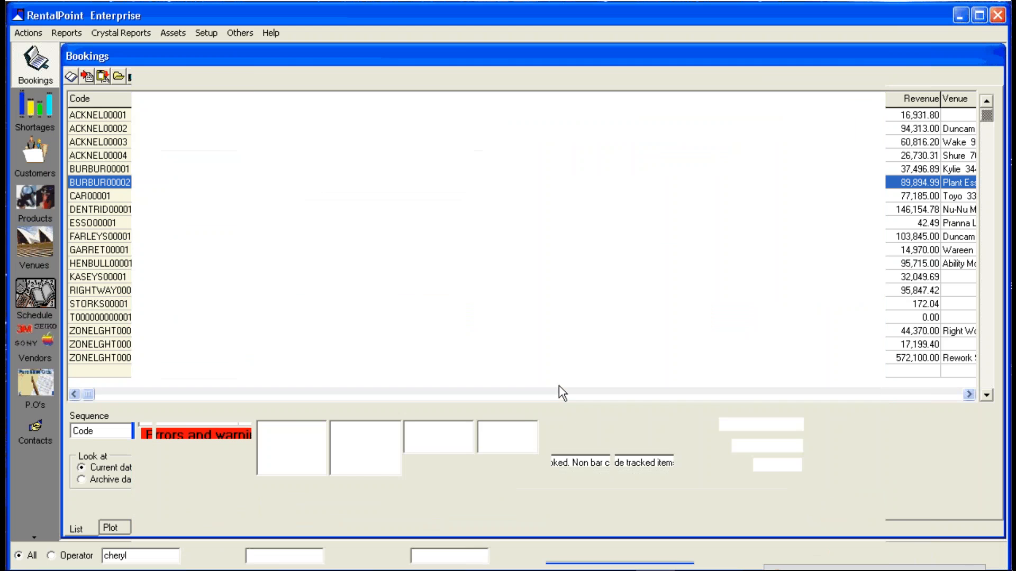
# - Open the equipment return for booking ACKNEL00004, examine its current session of items out, and close it
pyautogui.click(160, 156)
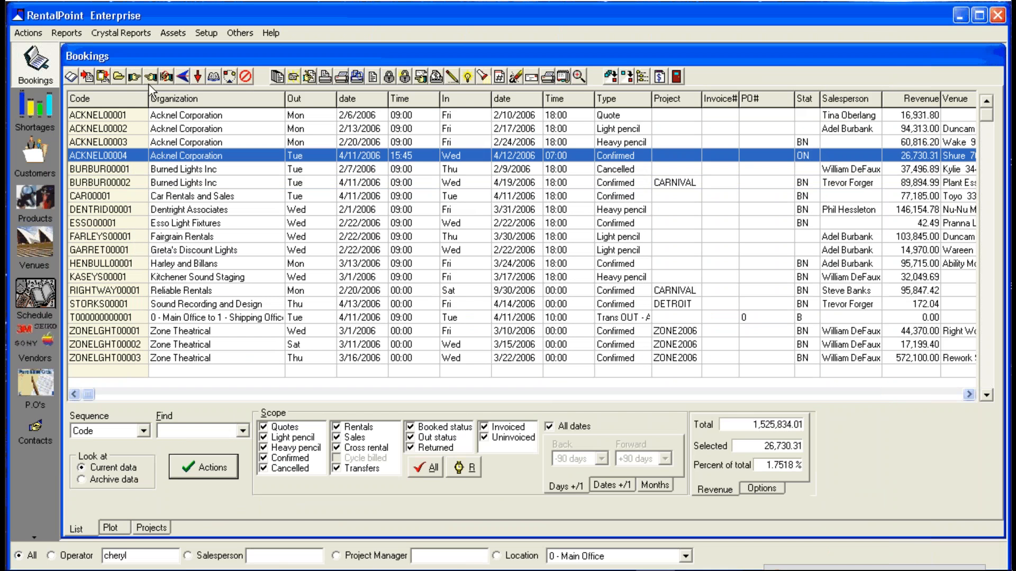
pyautogui.click(151, 77)
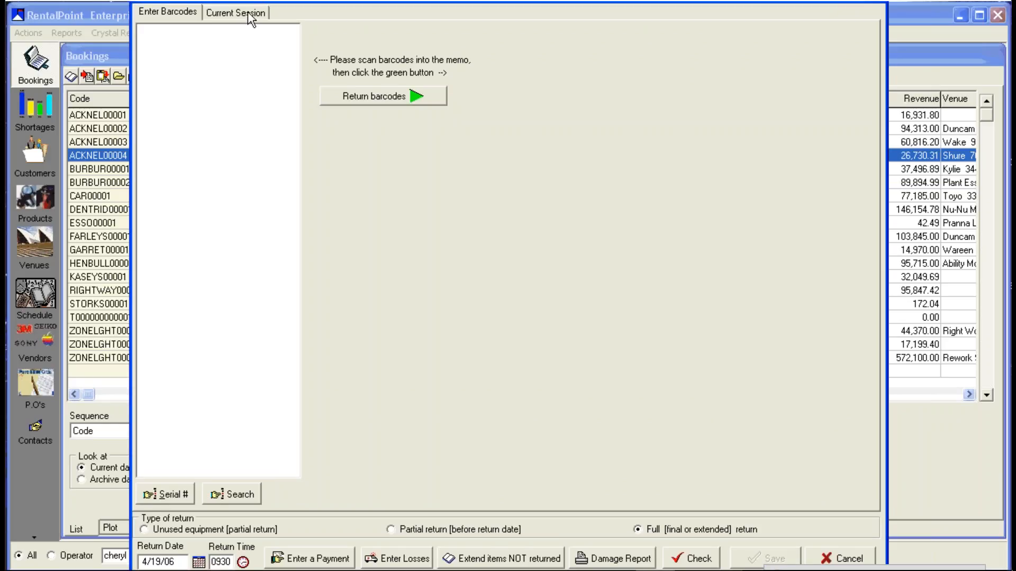
pyautogui.click(248, 12)
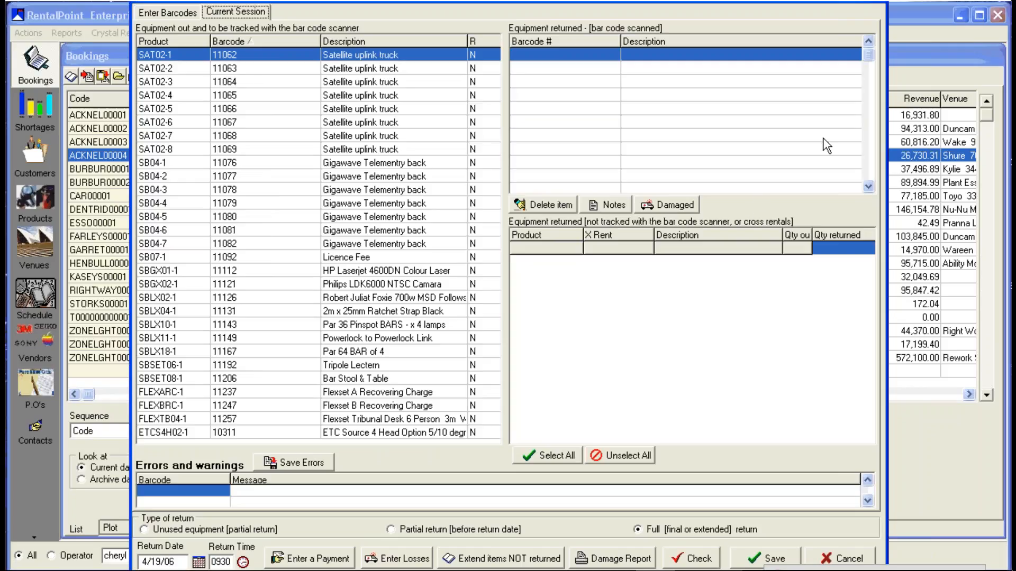
pyautogui.click(877, 1)
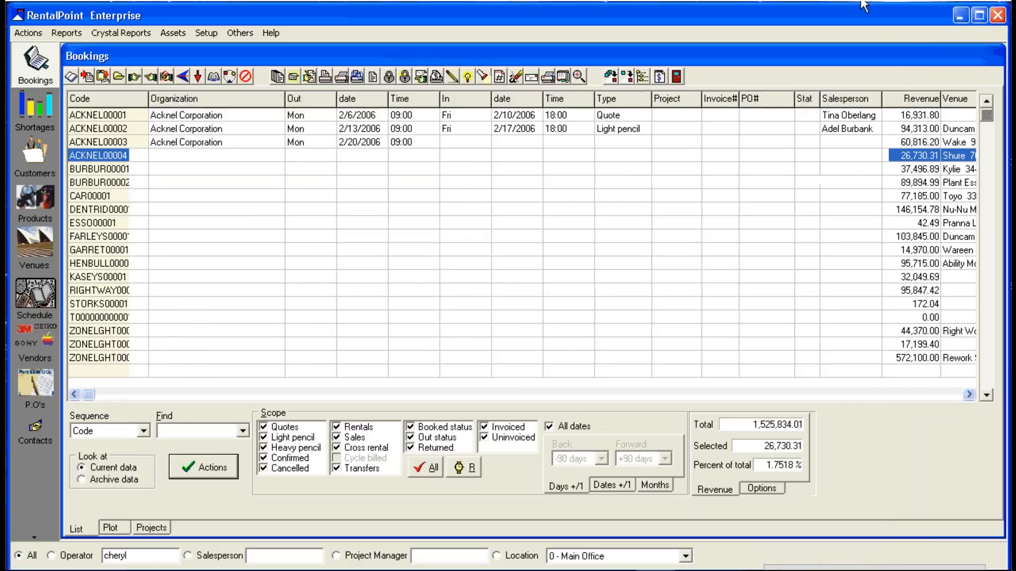
# - Look up the return by bar code number 10311, view the current session of the matching booking, and close it
pyautogui.click(168, 78)
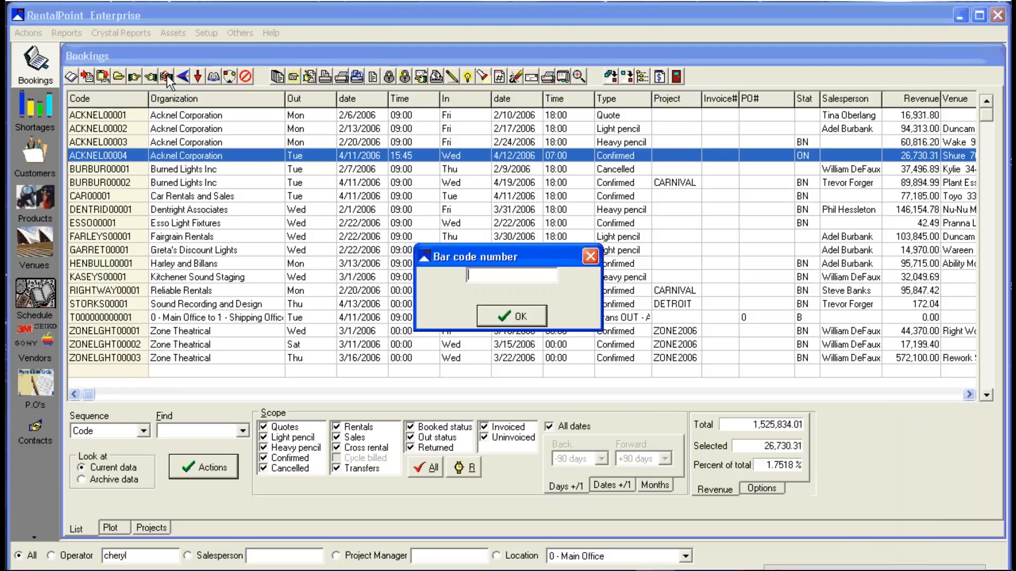
pyautogui.write('10311')
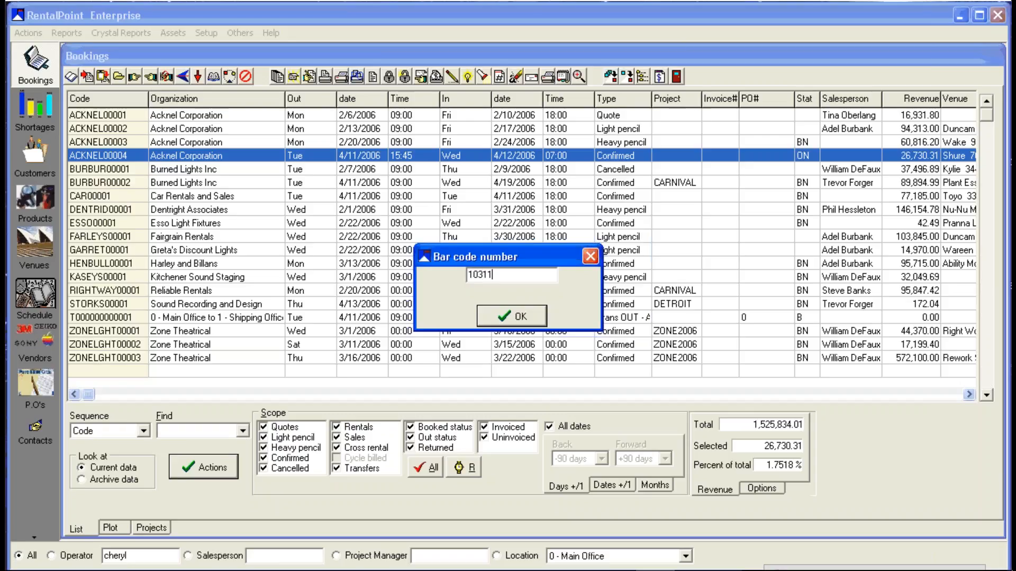
pyautogui.click(500, 315)
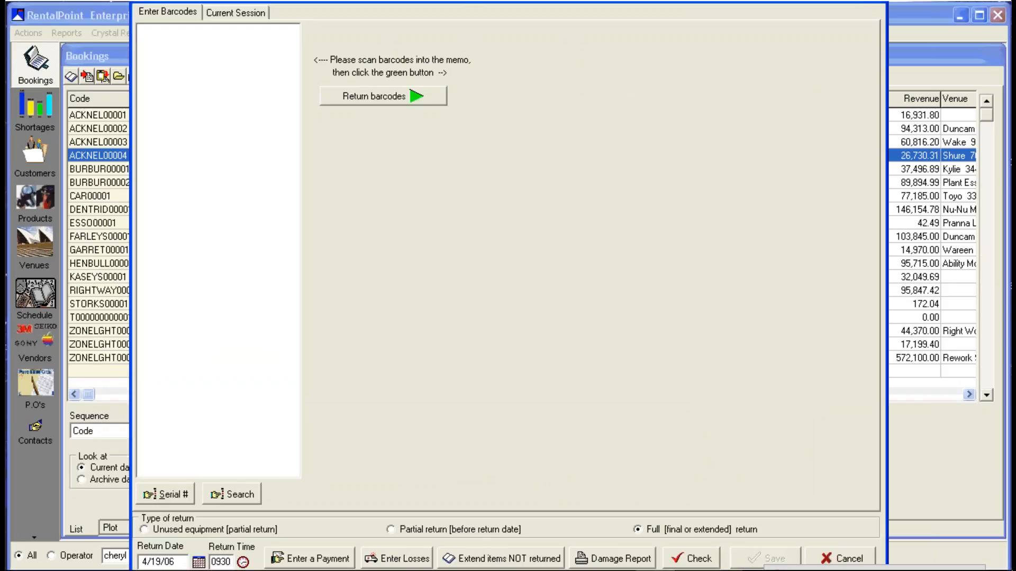
pyautogui.click(257, 15)
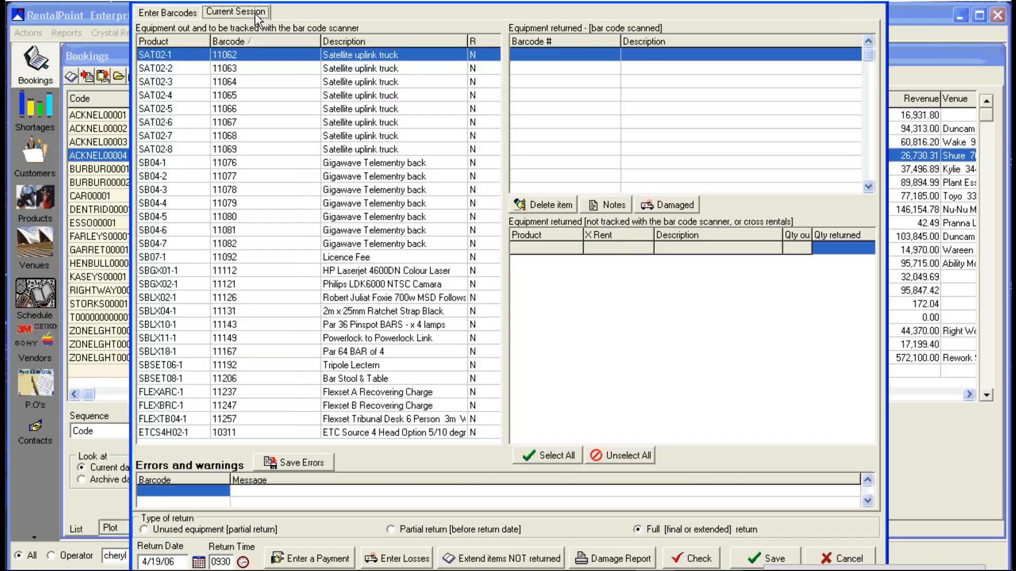
pyautogui.click(876, 1)
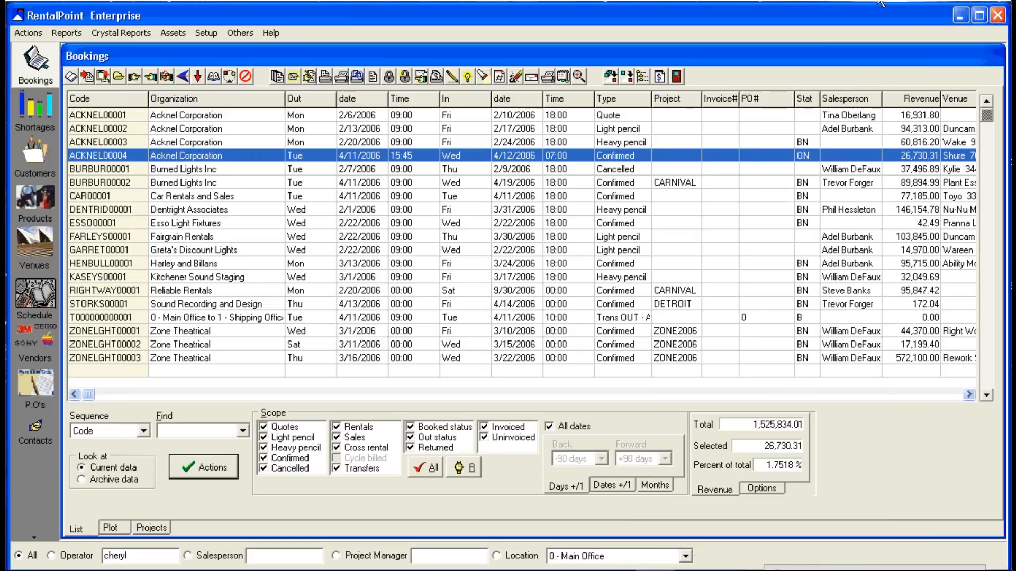
pyautogui.click(180, 77)
pyautogui.click(541, 383)
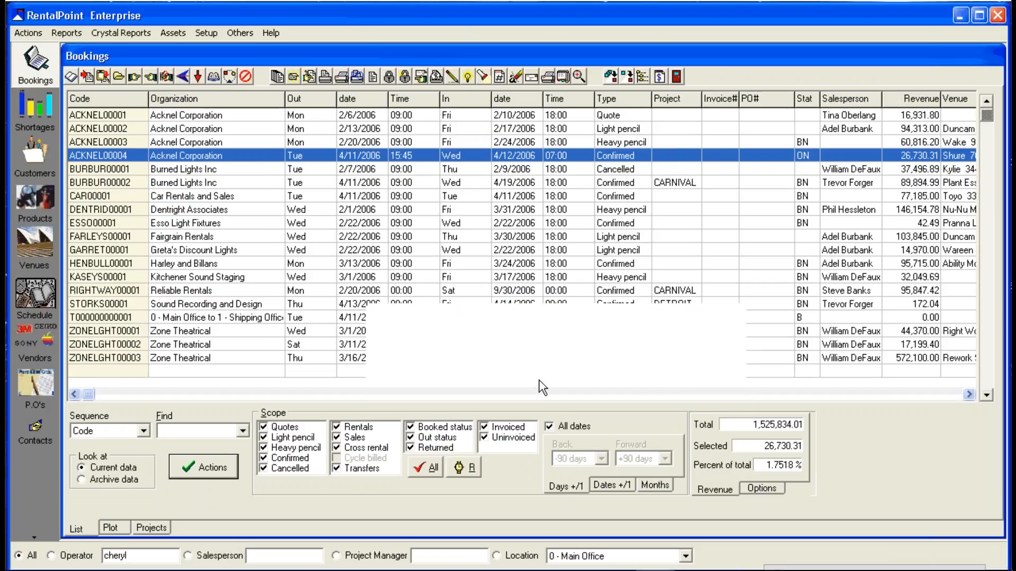
pyautogui.click(437, 389)
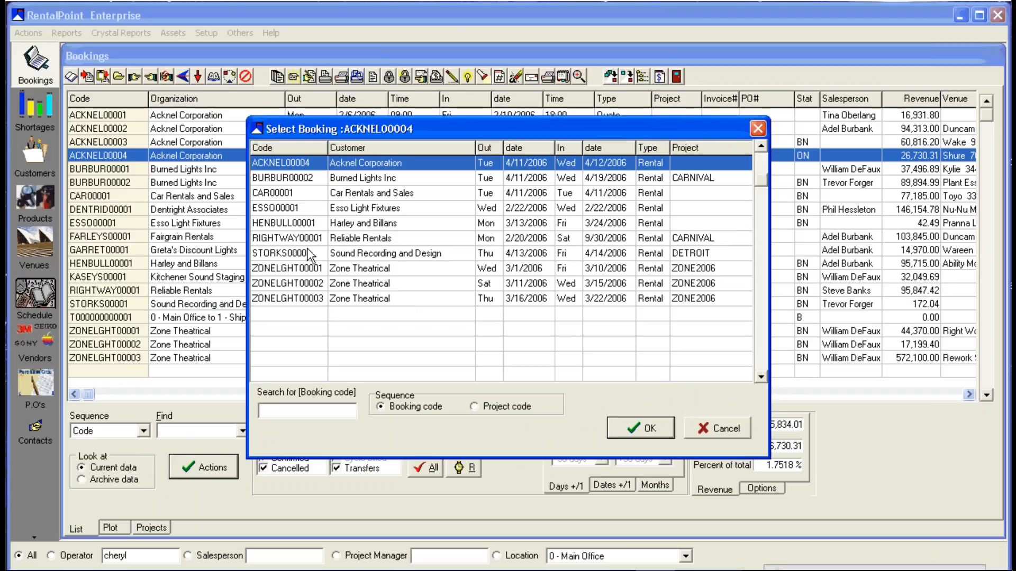
pyautogui.click(296, 223)
pyautogui.click(640, 428)
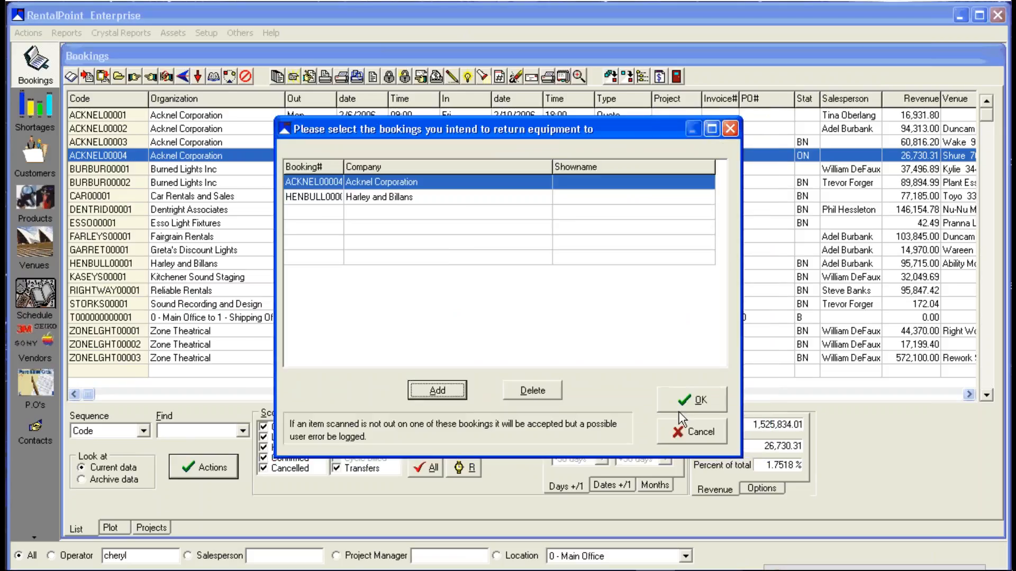
pyautogui.click(704, 402)
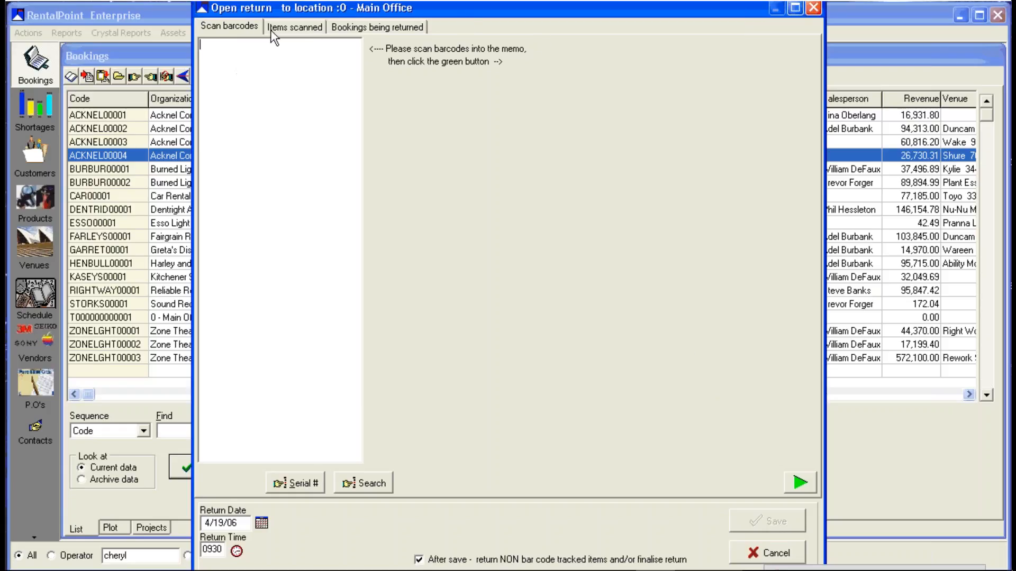
# - Review the scanned items and the bookings being returned in the open return, and close it
pyautogui.click(291, 29)
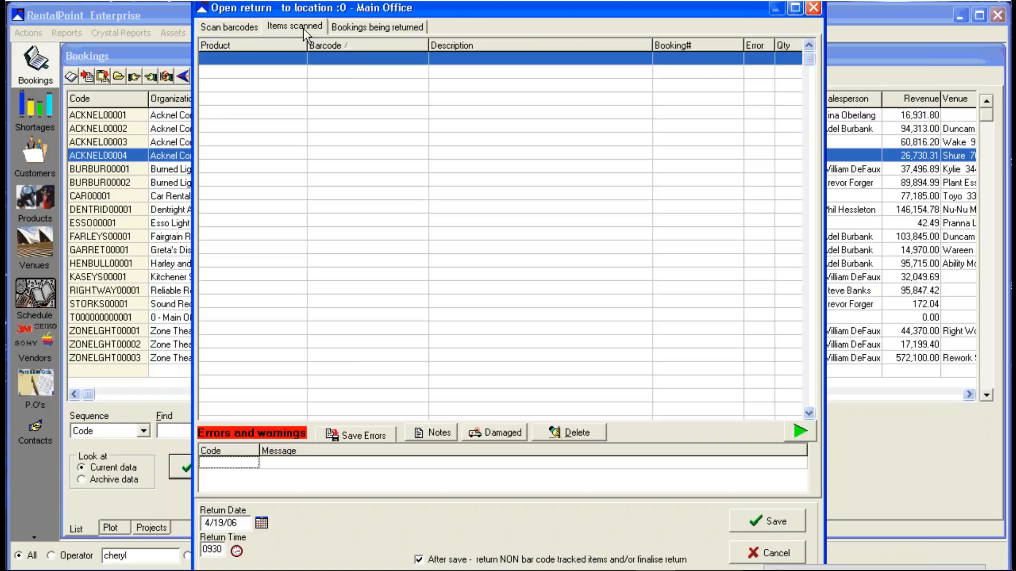
pyautogui.click(347, 27)
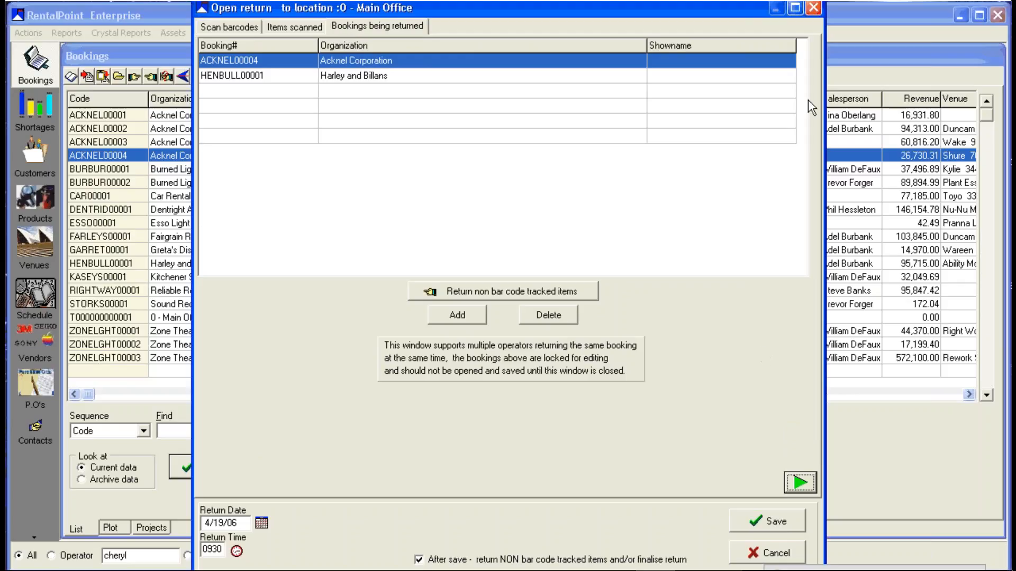
pyautogui.click(814, 7)
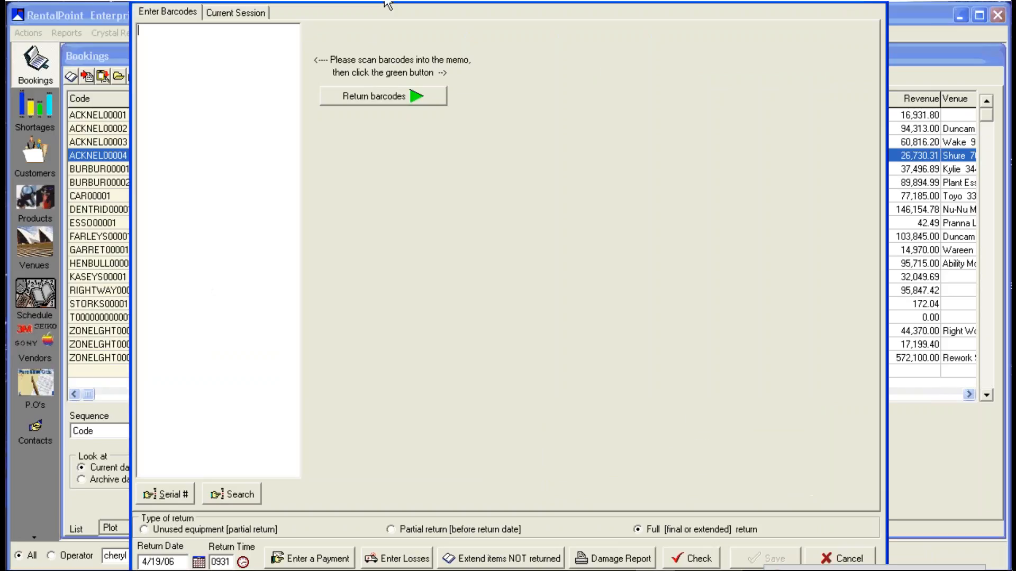
pyautogui.moveTo(388, 1); pyautogui.dragTo(388, 0)
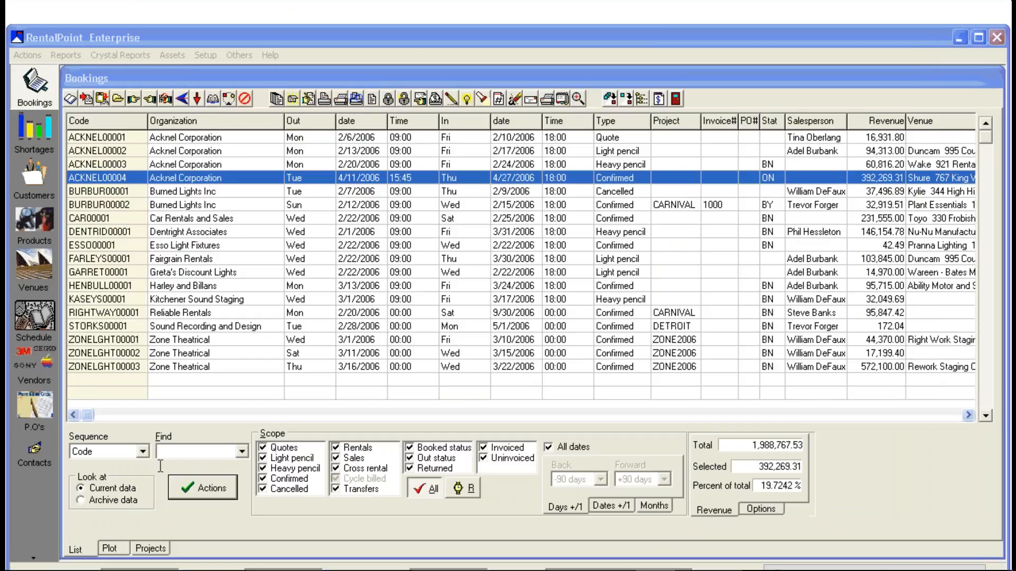
# - Start a sales item return for booking ACKNEL00004 with 1 Betacam SP 20min Tape returned, and close it without saving
pyautogui.click(217, 173)
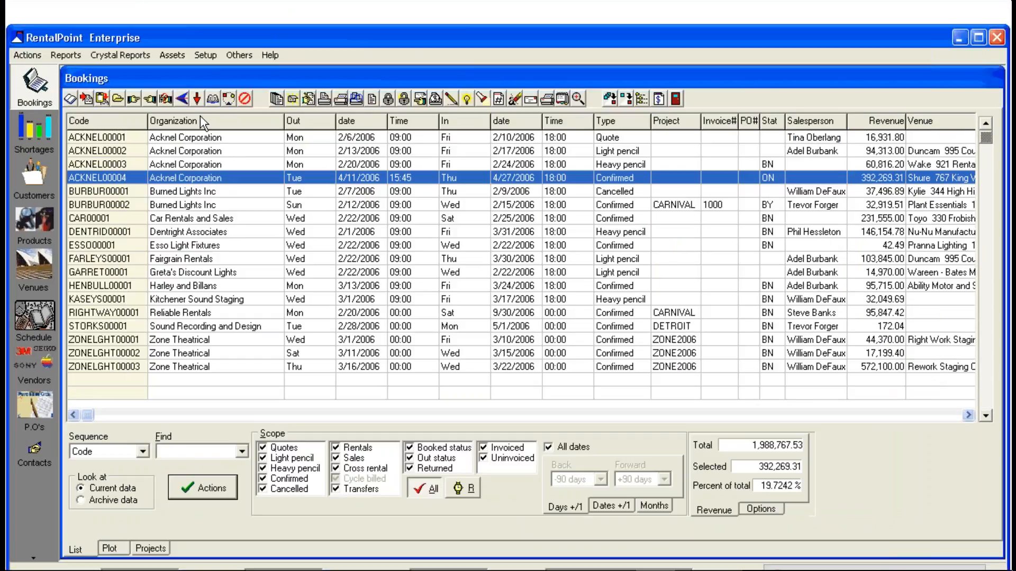
pyautogui.click(197, 98)
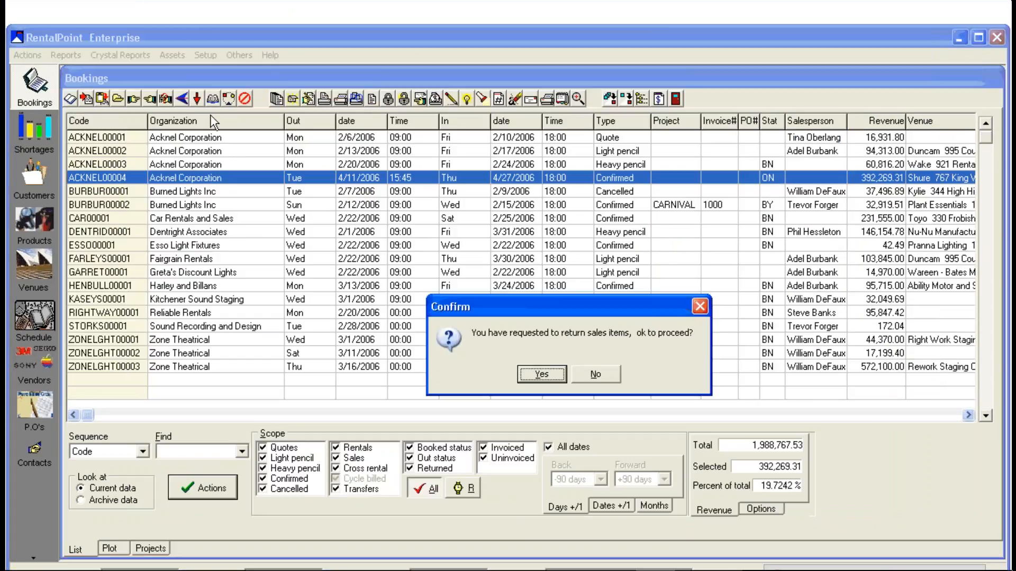
pyautogui.click(542, 374)
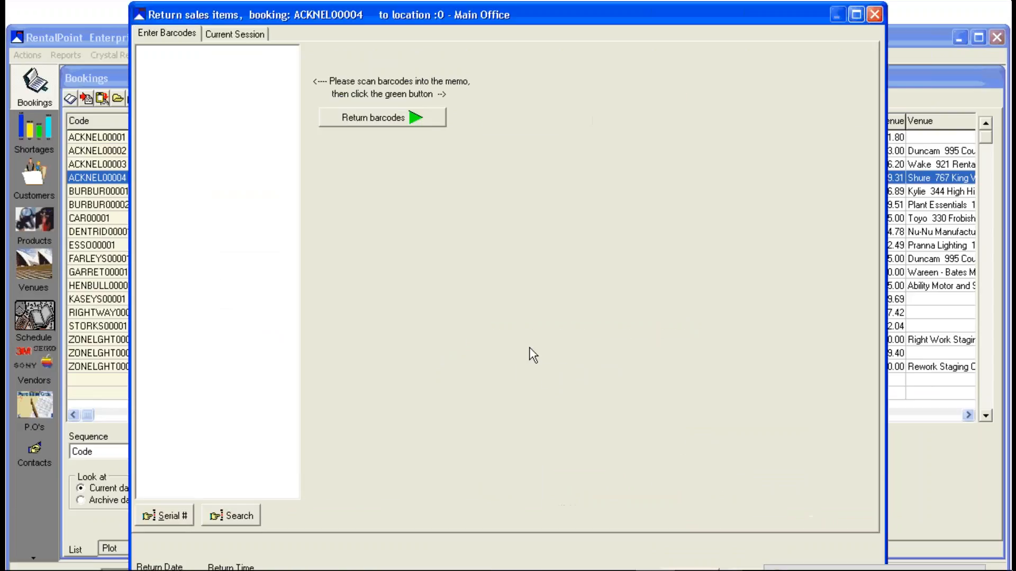
pyautogui.click(422, 125)
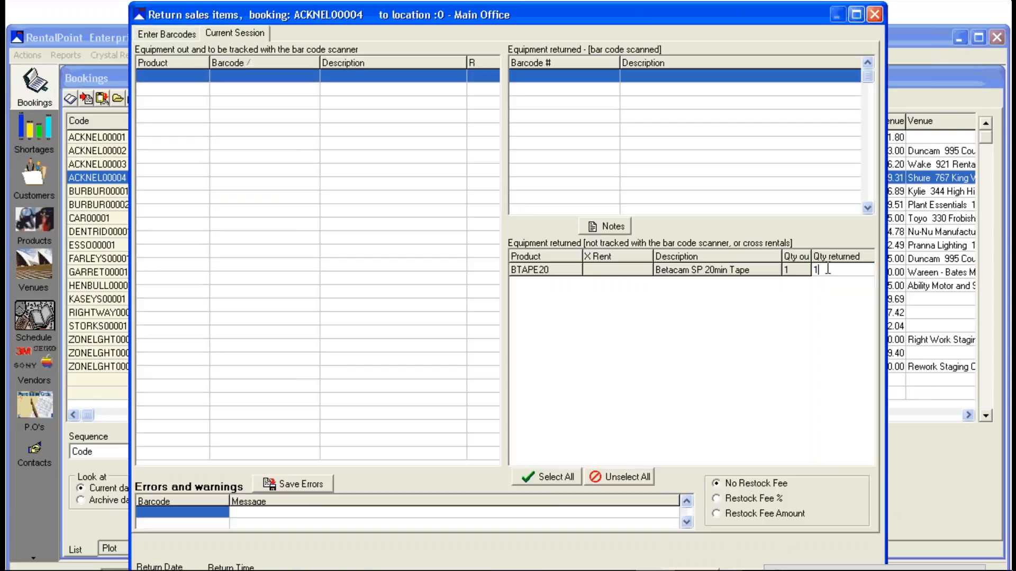
pyautogui.click(874, 15)
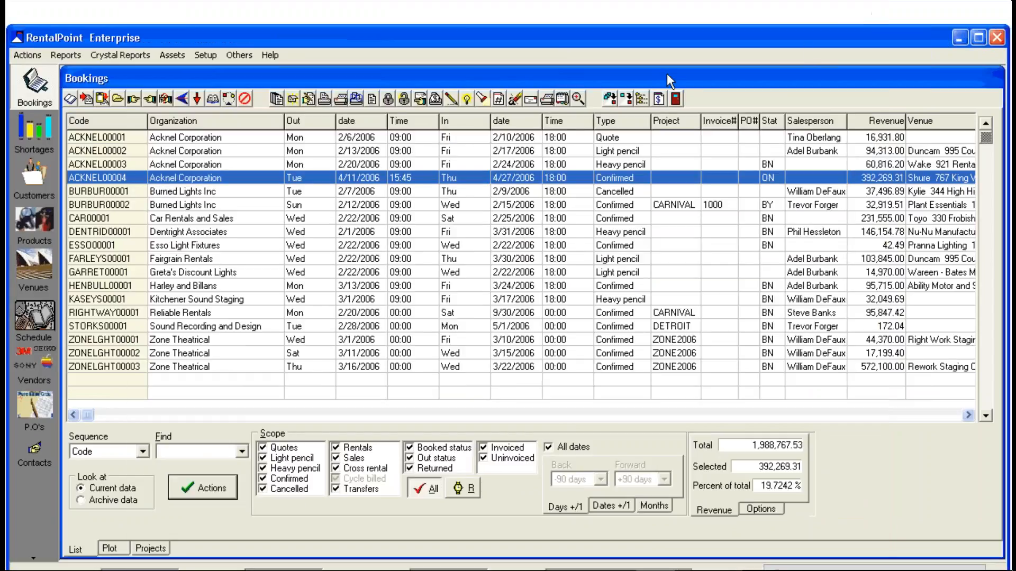
# - Set up a direct asset transfer from booking ACKNEL00004 to ZONELGHT00003 with all assets marked for transfer, and close it without transferring
pyautogui.click(609, 98)
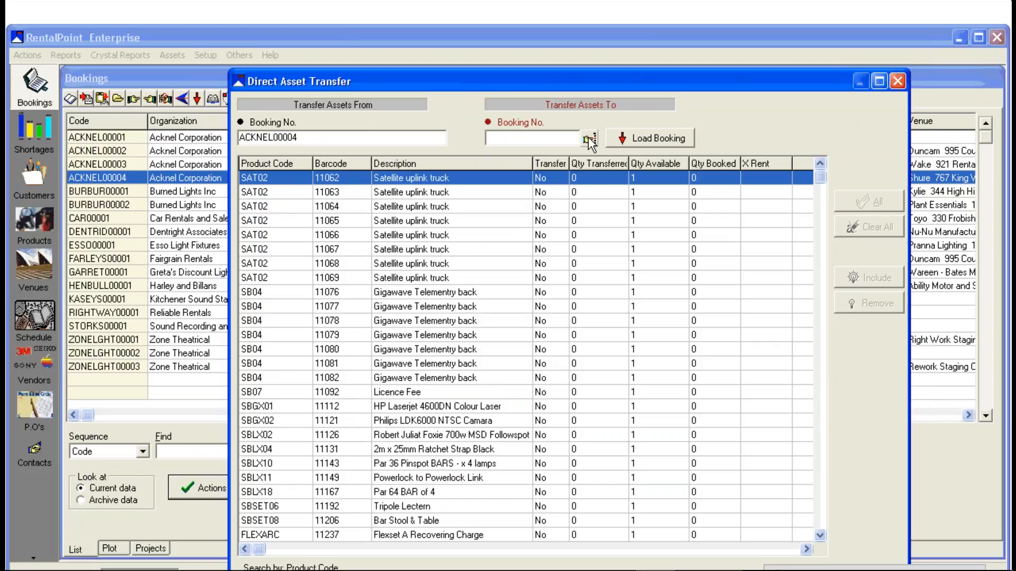
pyautogui.click(589, 140)
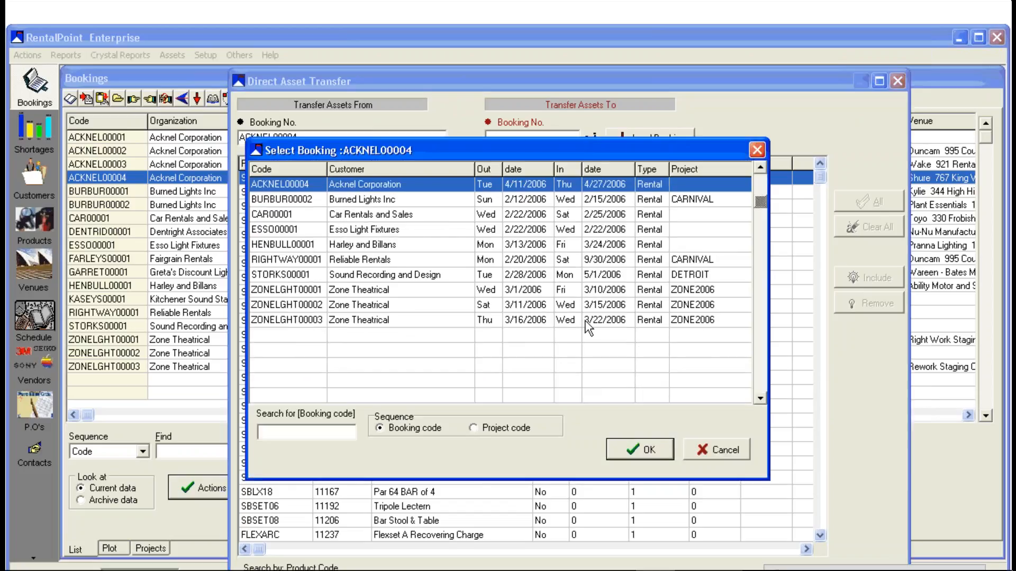
pyautogui.click(527, 321)
pyautogui.click(653, 449)
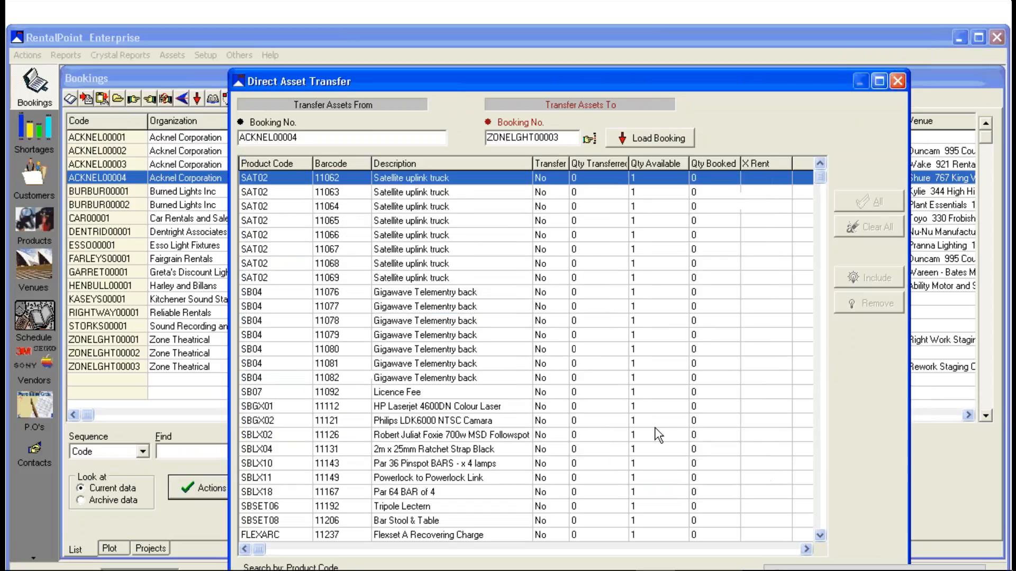
pyautogui.click(649, 138)
pyautogui.click(858, 202)
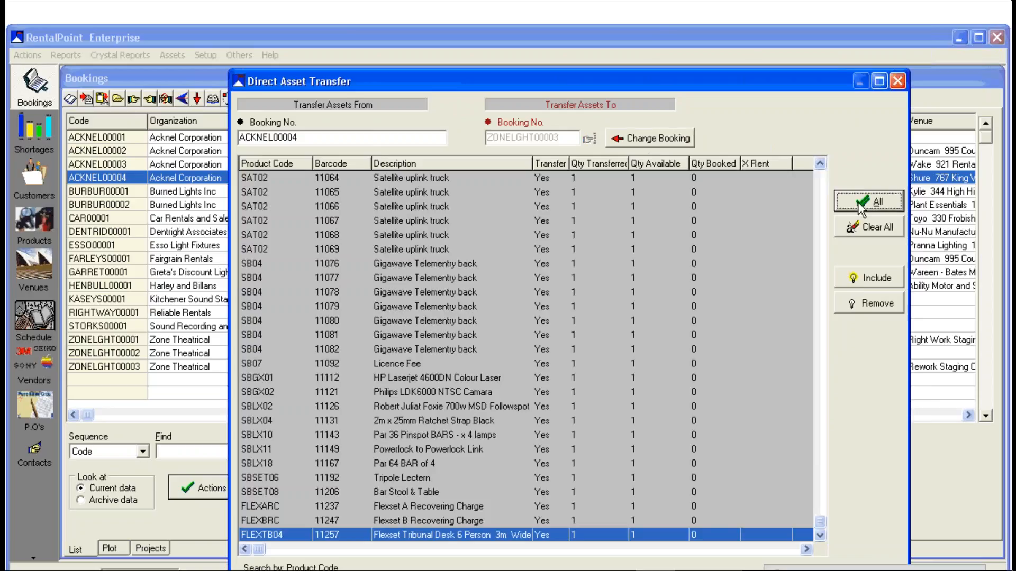
pyautogui.click(899, 79)
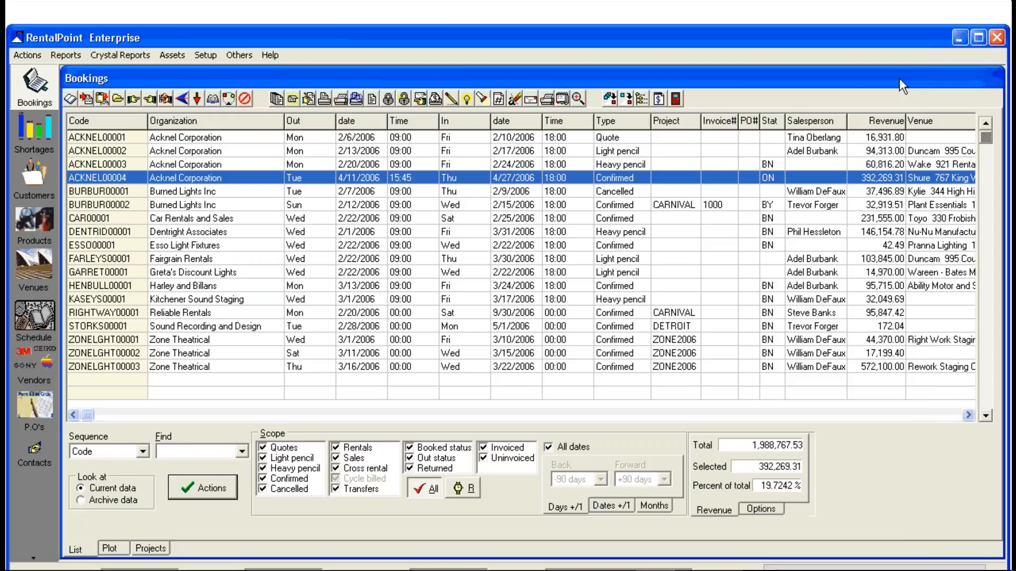
# - Resolve discrepancies for booking ACKNEL00004 by tagging the shipped-but-not-booked line, changing all to Charge, marking Final Resolution, and saving
pyautogui.click(626, 99)
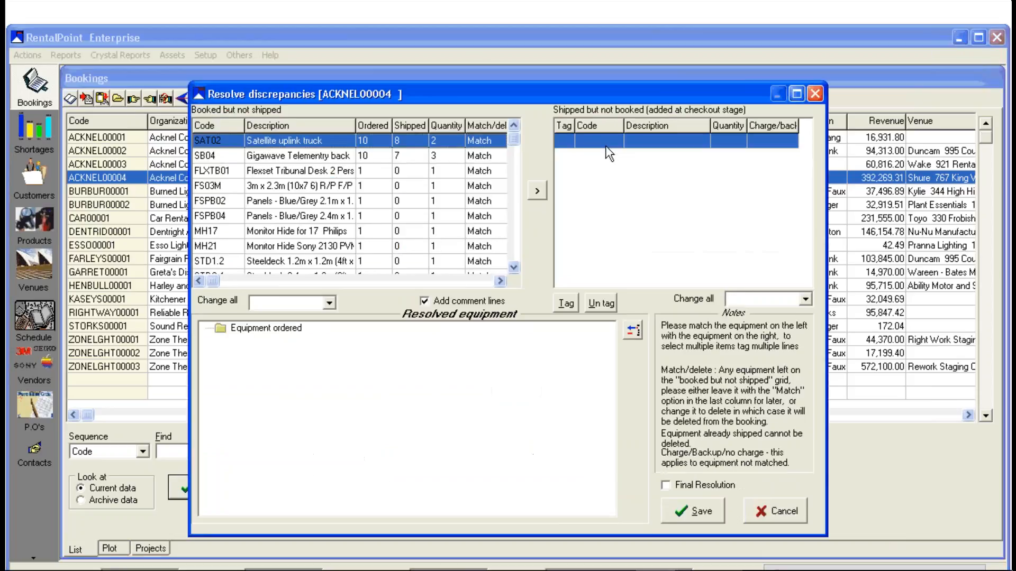
pyautogui.click(565, 304)
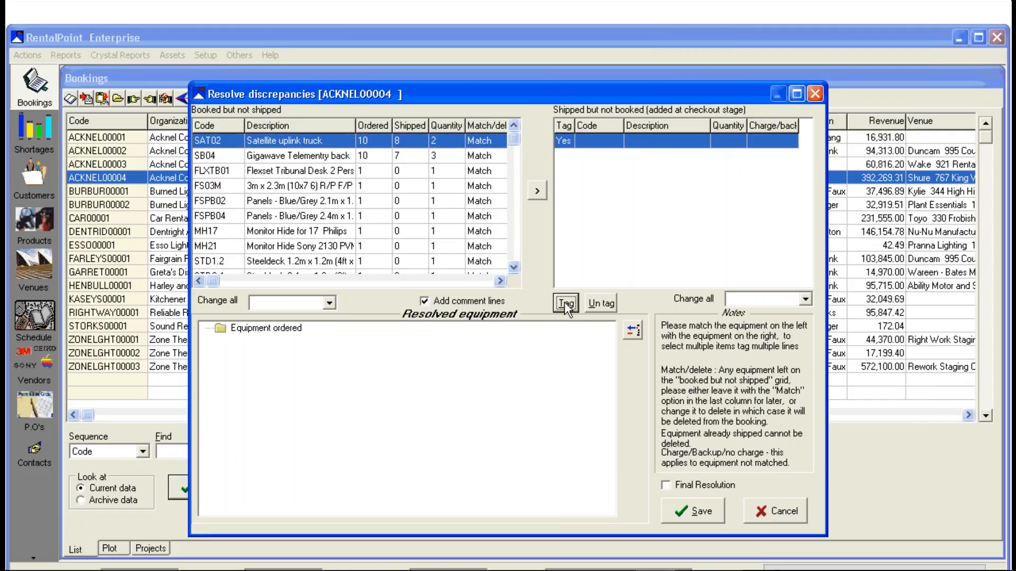
pyautogui.click(805, 299)
pyautogui.click(741, 313)
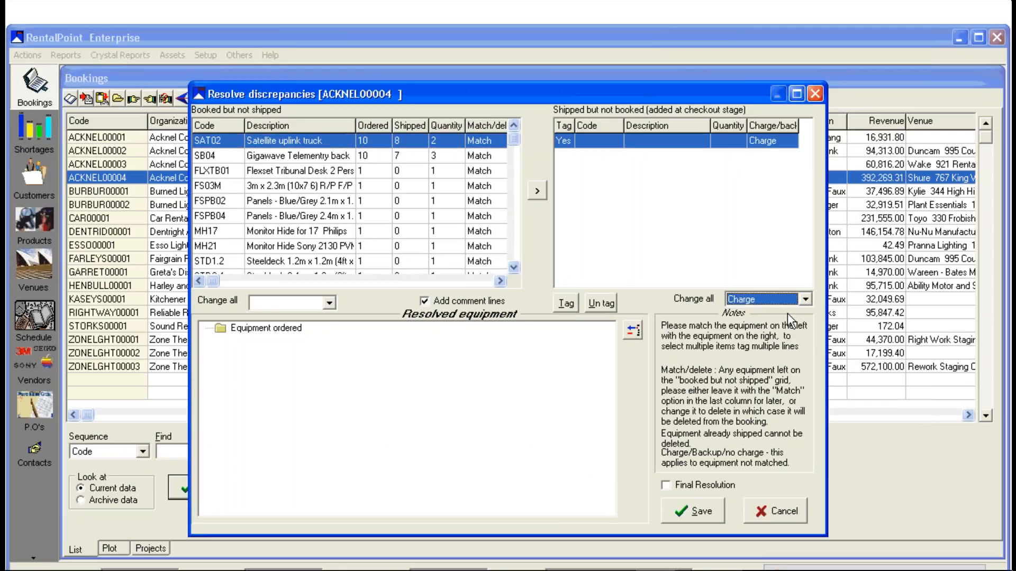
pyautogui.click(665, 486)
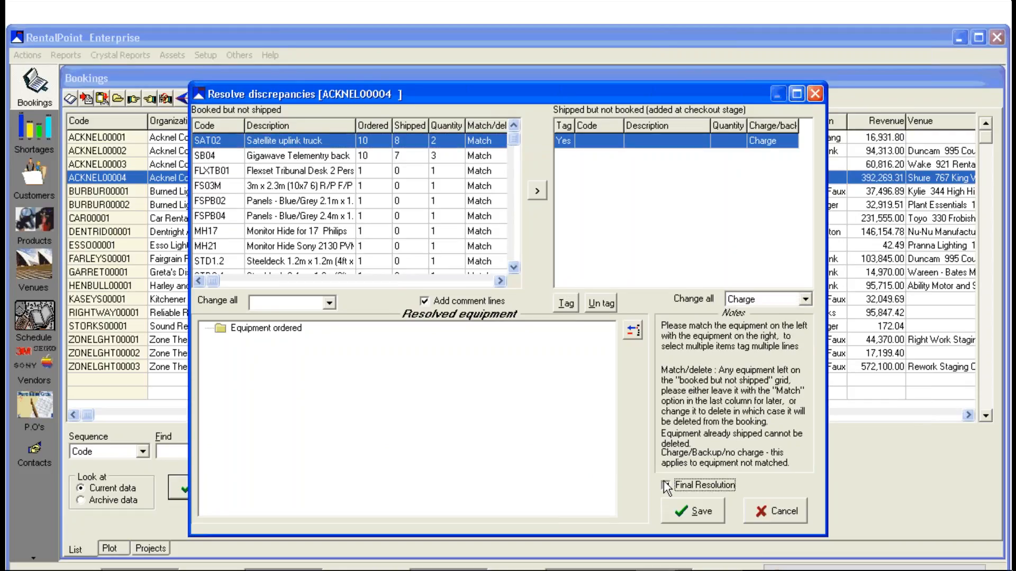
pyautogui.click(702, 512)
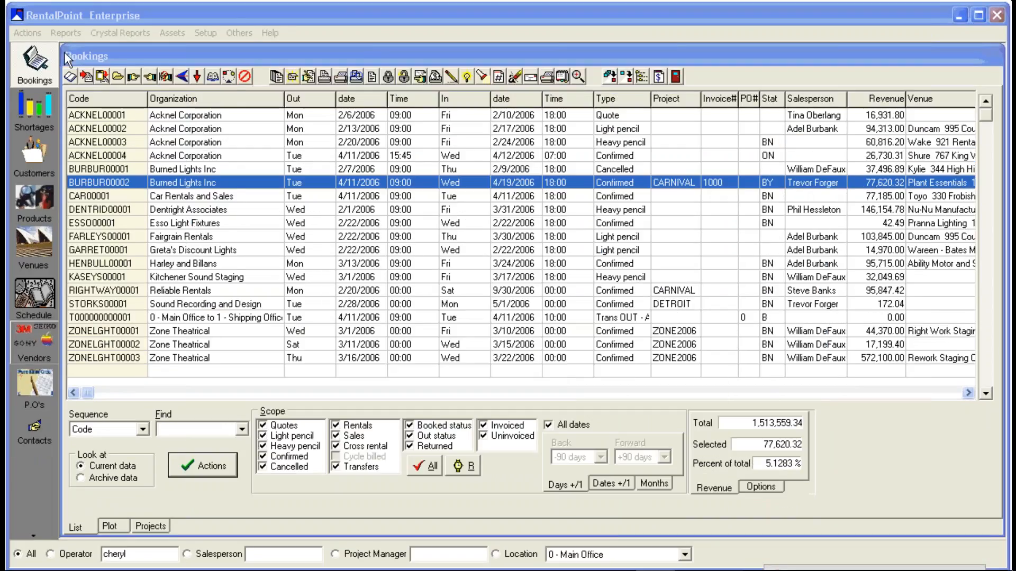
pyautogui.click(66, 34)
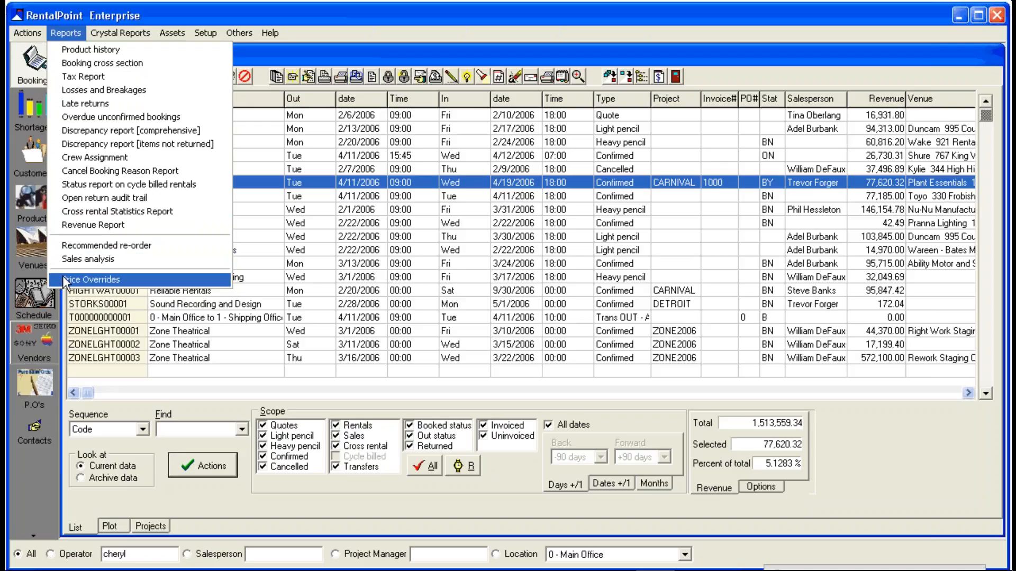
pyautogui.click(327, 18)
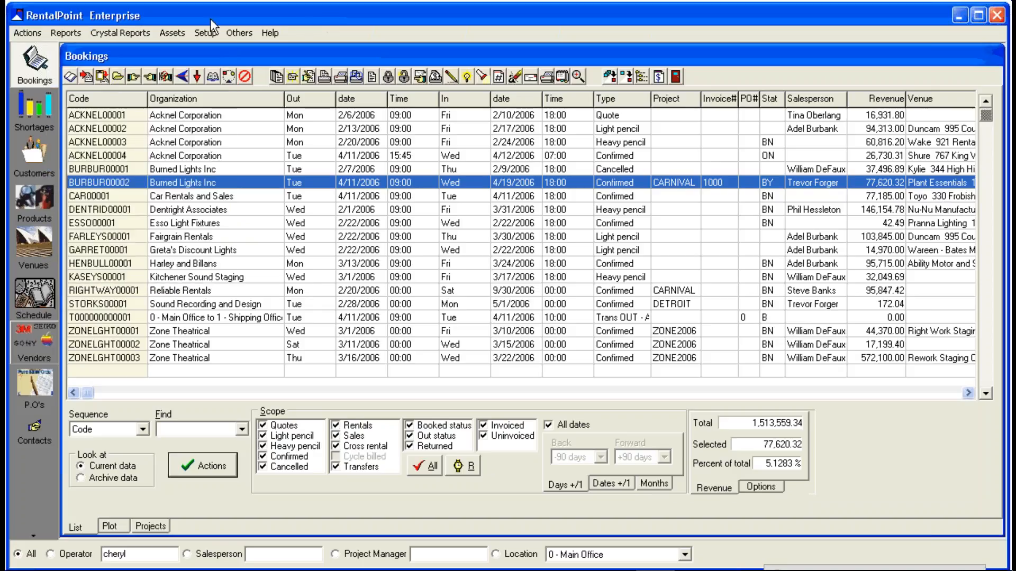
# - Run a Crystal report with the RentorSale parameter set to Rental Items
pyautogui.click(127, 33)
pyautogui.click(129, 83)
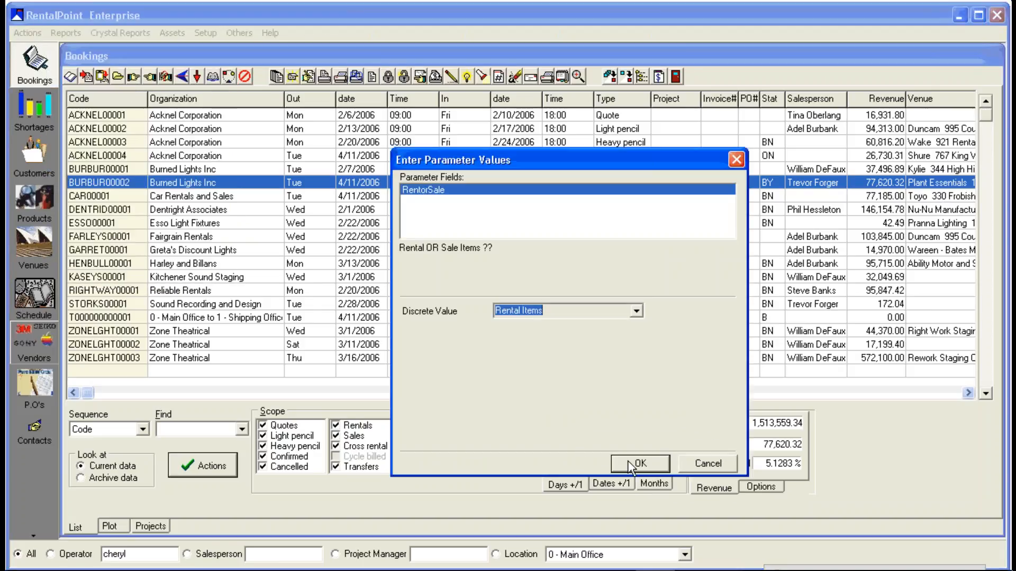
pyautogui.click(639, 464)
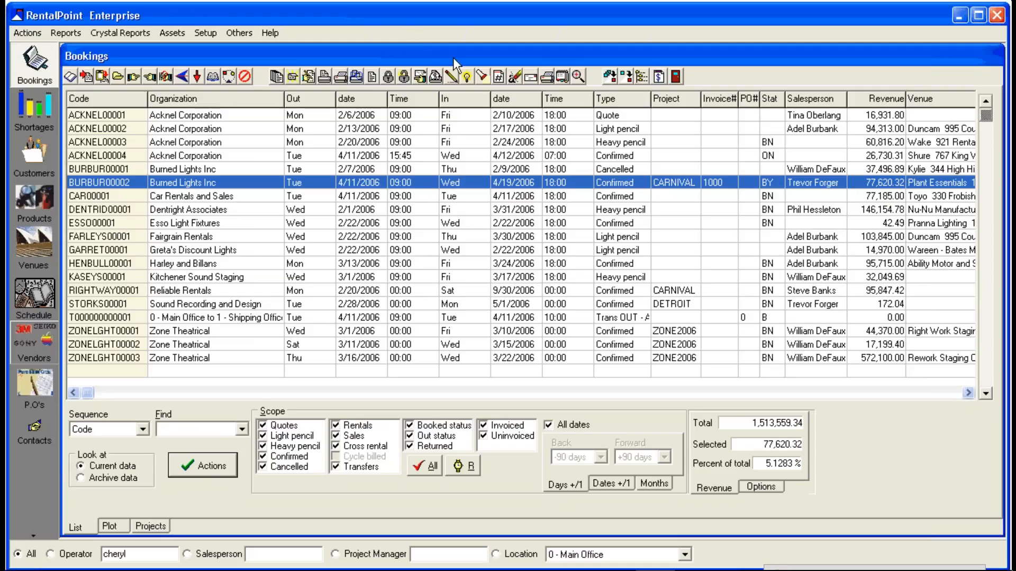
# - Request a differential hardcopy of booking BURBUR00002 with prices, output to the screen
pyautogui.click(341, 78)
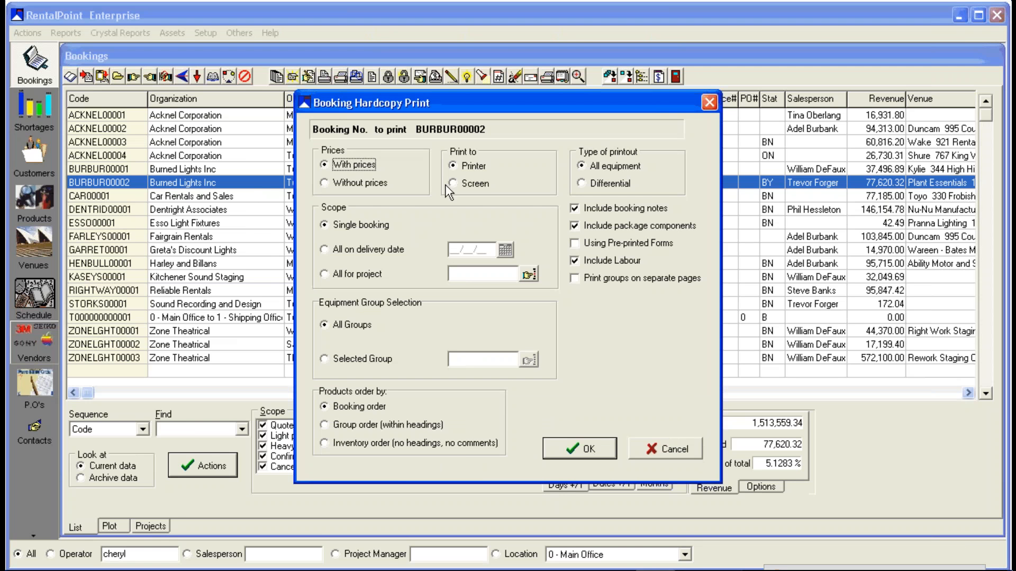
pyautogui.click(472, 183)
pyautogui.click(582, 183)
pyautogui.click(588, 441)
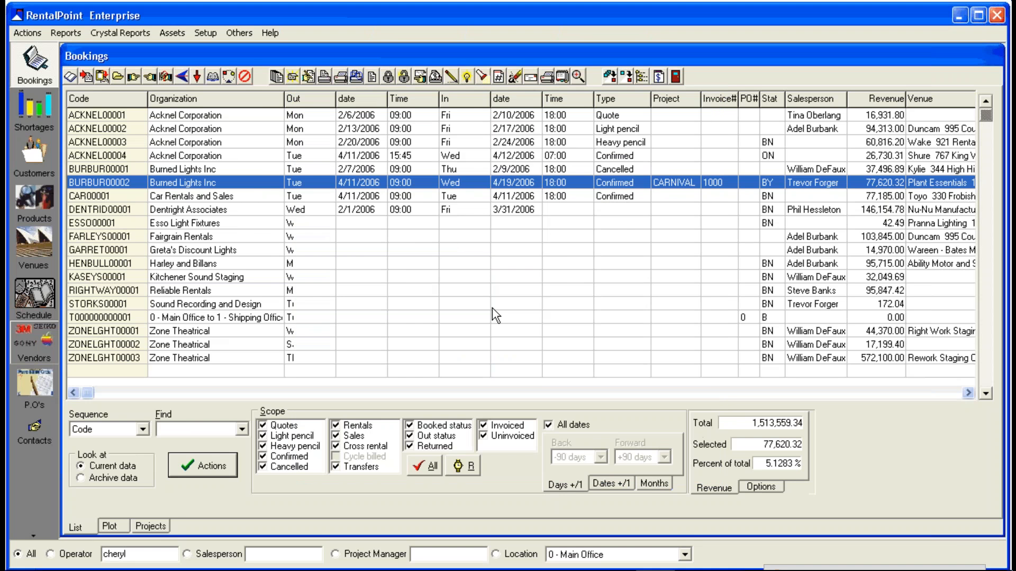
# - Choose versions 4 and 13 for the differential report, review its added and deleted equipment, and close it
pyautogui.click(354, 199)
pyautogui.click(356, 281)
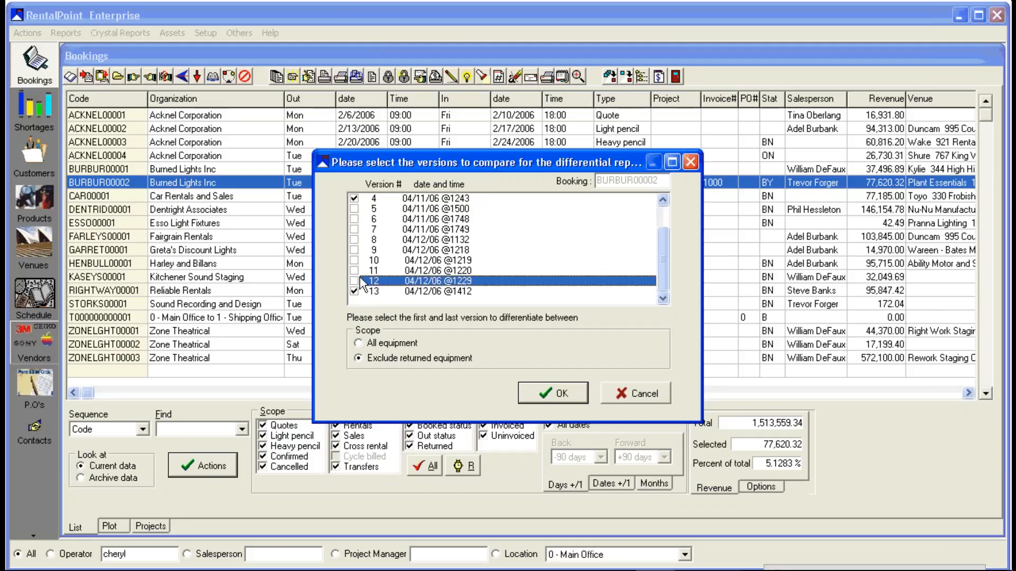
pyautogui.click(541, 393)
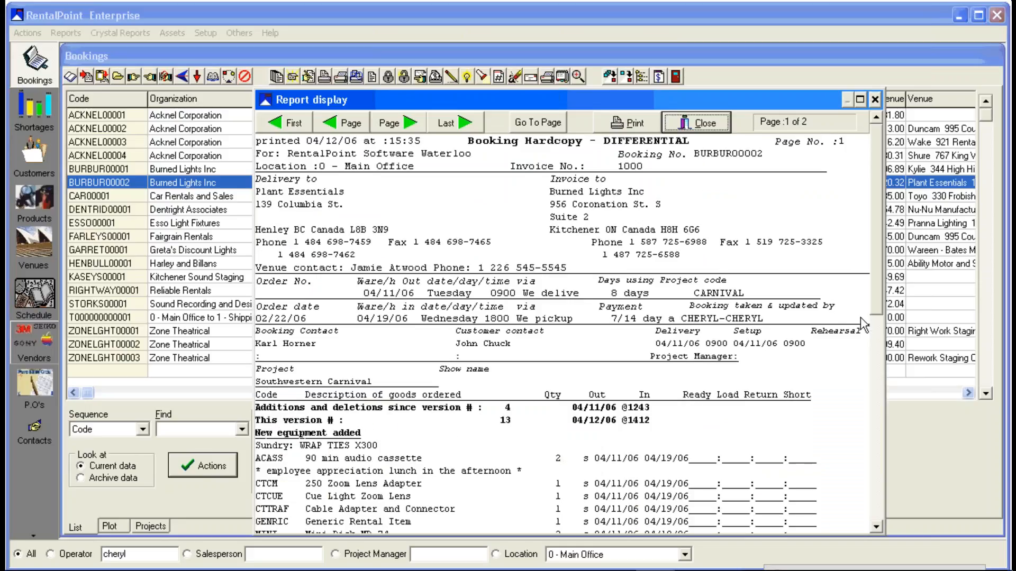
pyautogui.click(873, 401)
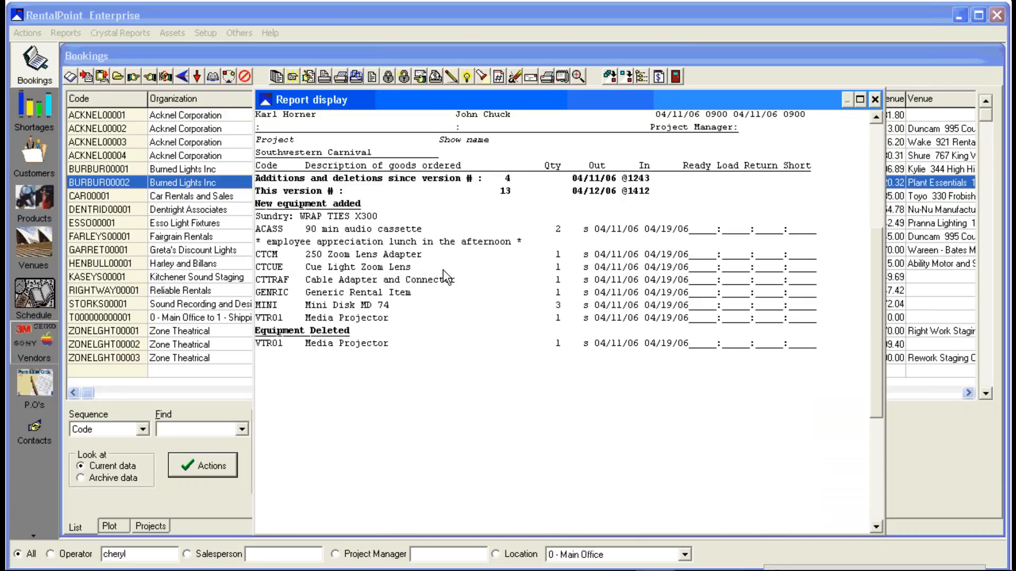
pyautogui.click(876, 101)
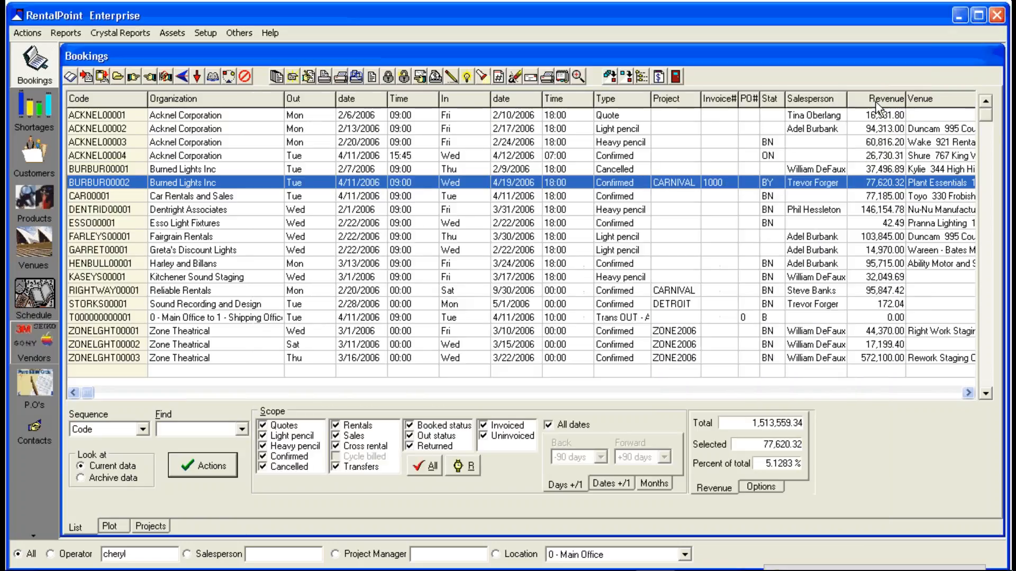
# - Display the audit trail for booking BURBUR00002, review its logged actions from the beginning, and close the report
pyautogui.click(451, 75)
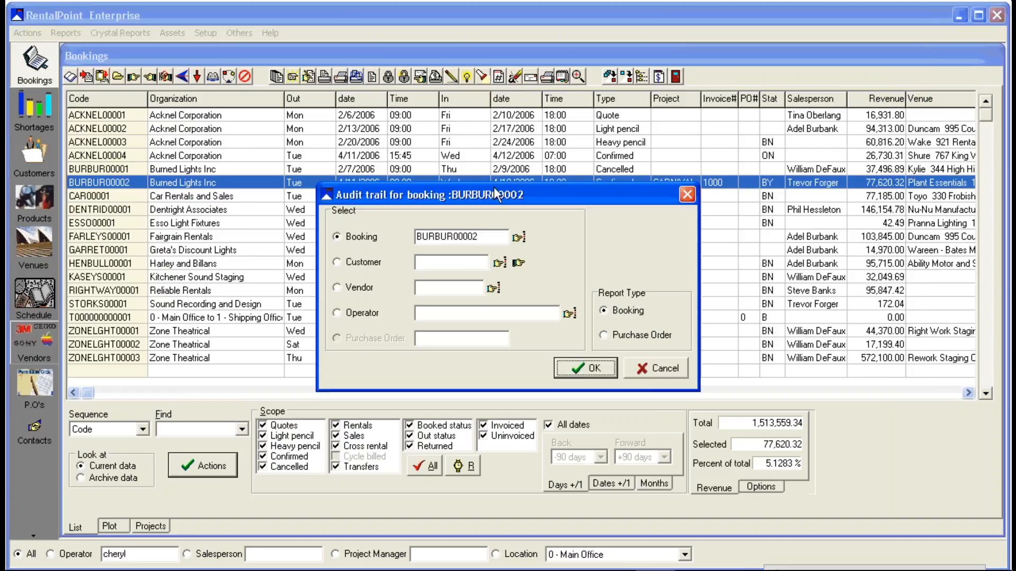
pyautogui.click(579, 364)
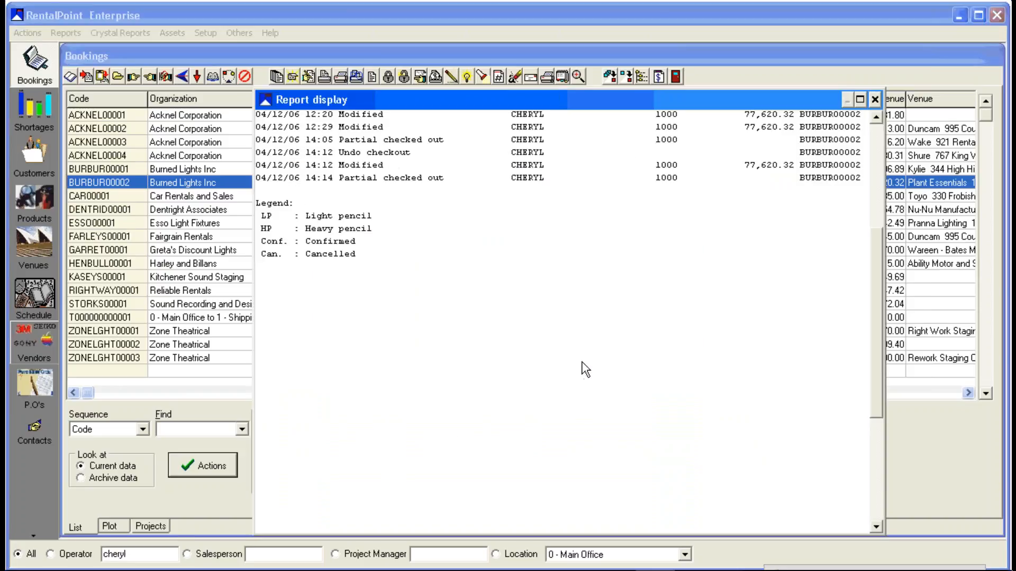
pyautogui.moveTo(874, 299); pyautogui.dragTo(877, 168)
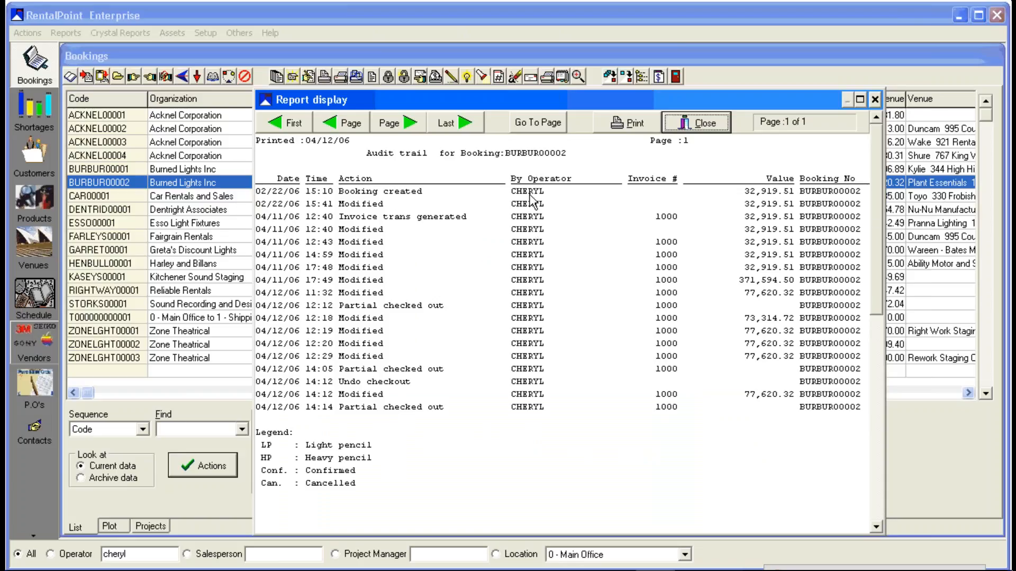
pyautogui.click(699, 120)
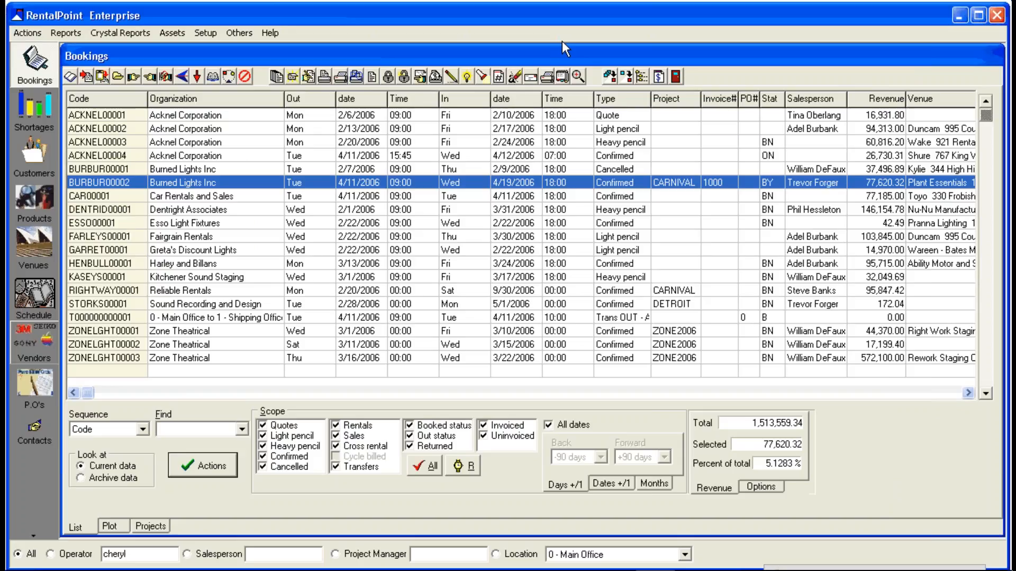
# - Compare versions 2 and 13 of booking BURBUR00002 from its version information
pyautogui.click(577, 78)
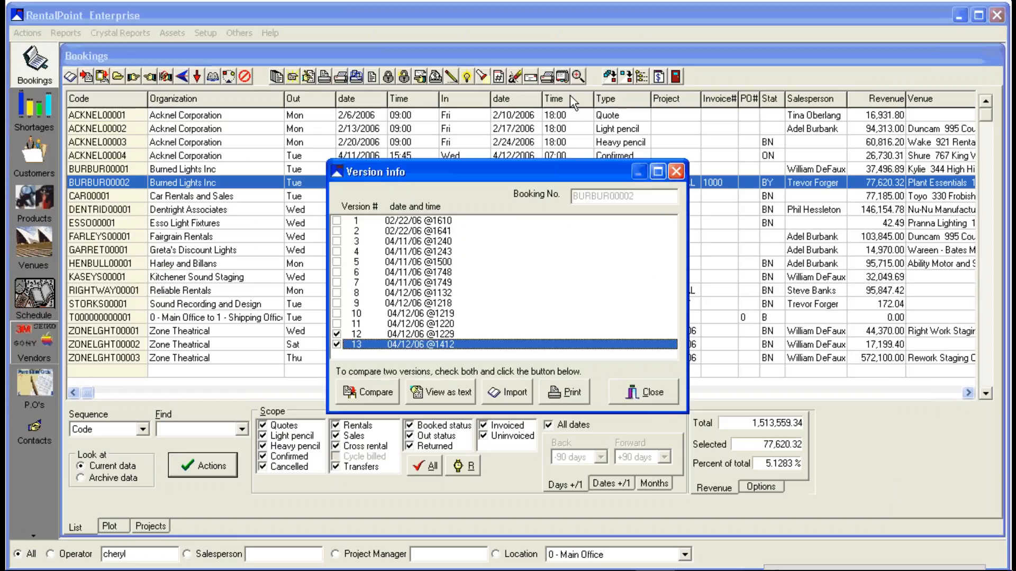
pyautogui.click(337, 334)
pyautogui.click(337, 231)
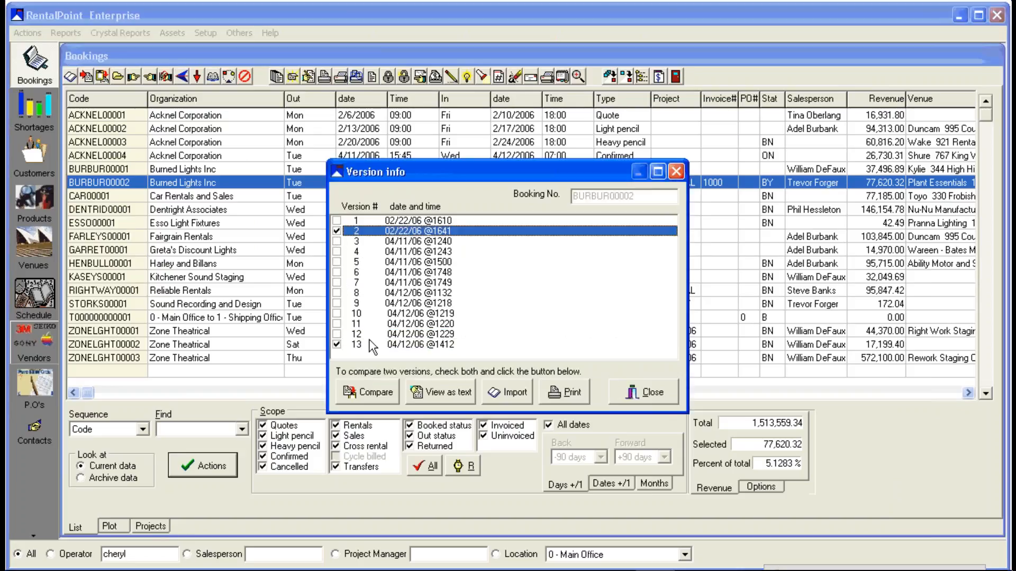
pyautogui.click(369, 391)
# - Examine the field-by-field differences between the two booking versions, from customer details to venue fields, and close the comparison and version list
pyautogui.click(767, 378)
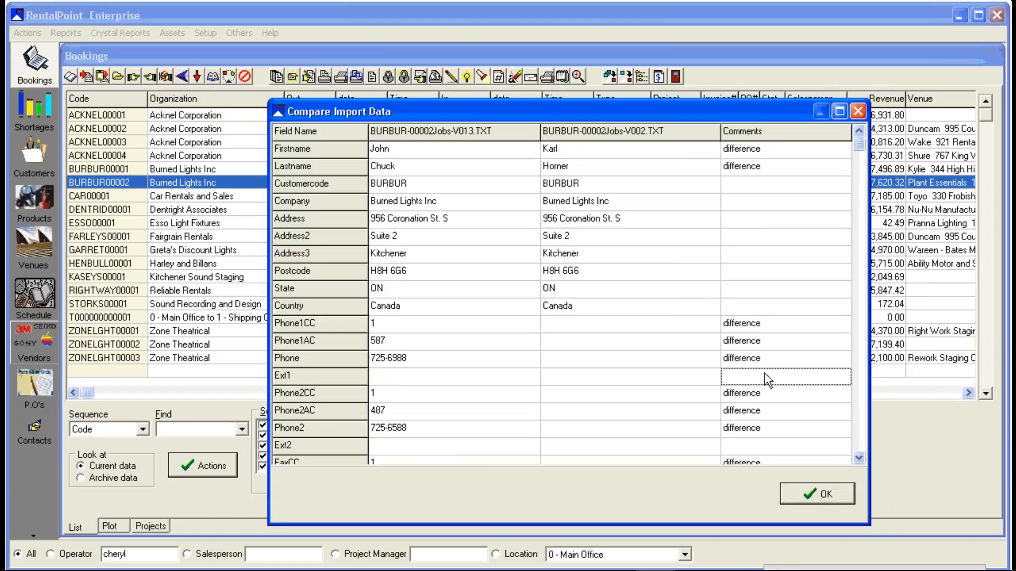
pyautogui.press('Down')
pyautogui.press('Down')
pyautogui.press('Down')
pyautogui.press('Down')
pyautogui.press('Down')
pyautogui.press('Down')
pyautogui.press('Down')
pyautogui.press('Down')
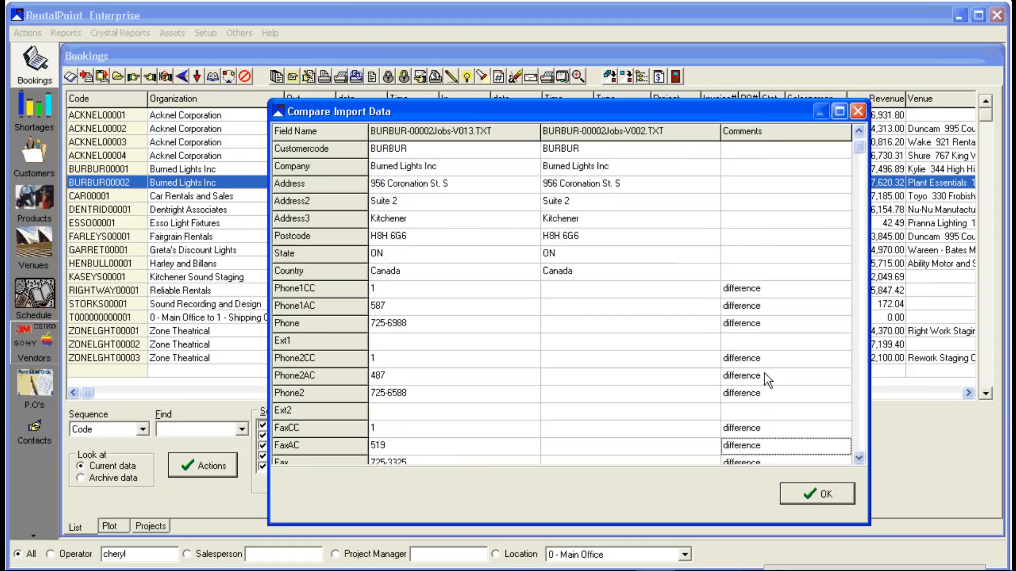
pyautogui.press('Down')
pyautogui.press('Down')
pyautogui.press('Down')
pyautogui.press('Down')
pyautogui.press('Down')
pyautogui.press('Down')
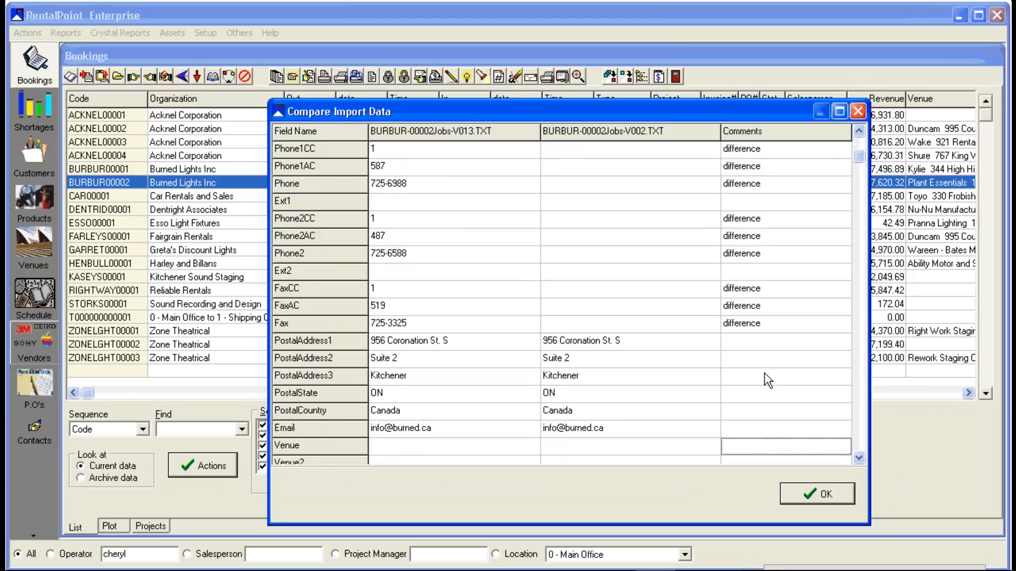
pyautogui.press('Down')
pyautogui.press('Down')
pyautogui.press('Down')
pyautogui.press('Down')
pyautogui.press('Down')
pyautogui.press('Down')
pyautogui.press('Down')
pyautogui.press('Down')
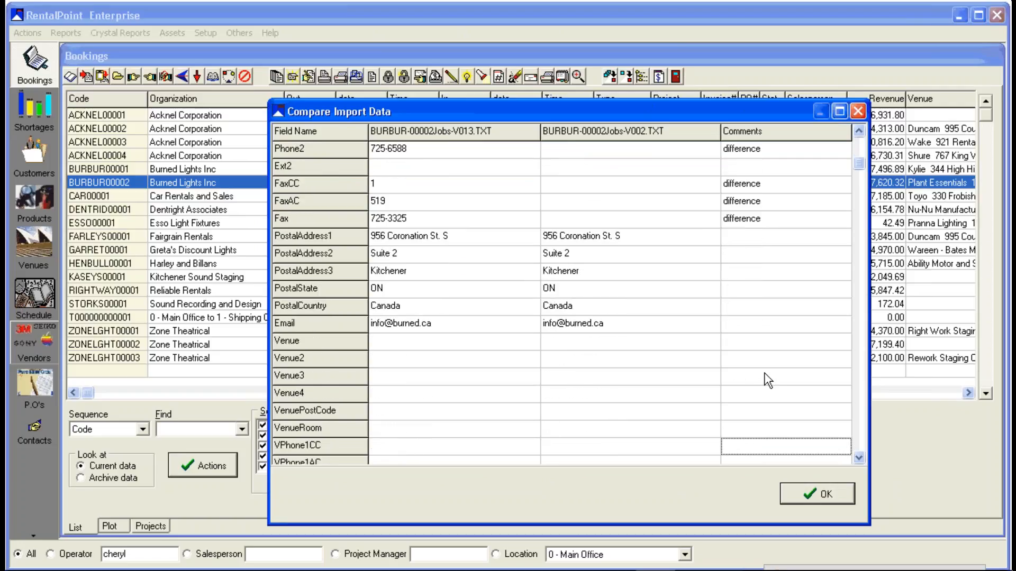
pyautogui.press('Down')
pyautogui.press('Down')
pyautogui.press('Down')
pyautogui.press('Down')
pyautogui.press('Down')
pyautogui.press('Down')
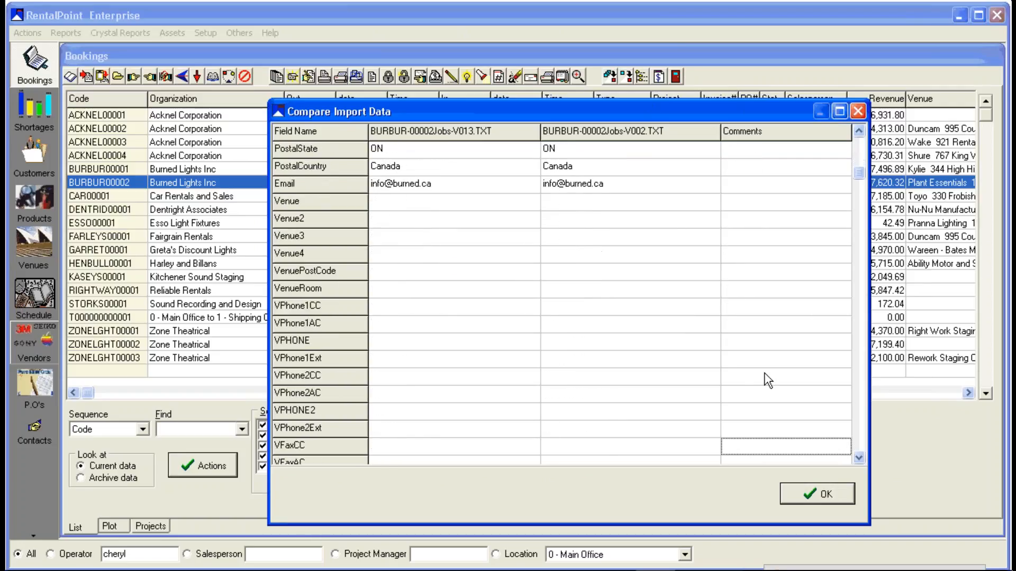
pyautogui.click(826, 496)
pyautogui.click(653, 395)
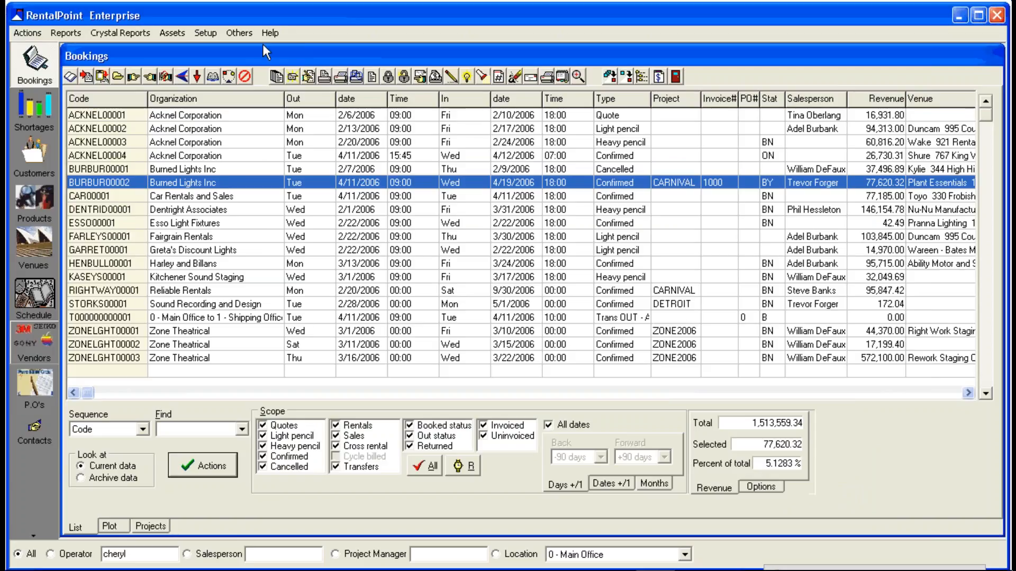
# - Display the price override report on screen for all overrides in April 2006, sequenced by operator
pyautogui.click(66, 33)
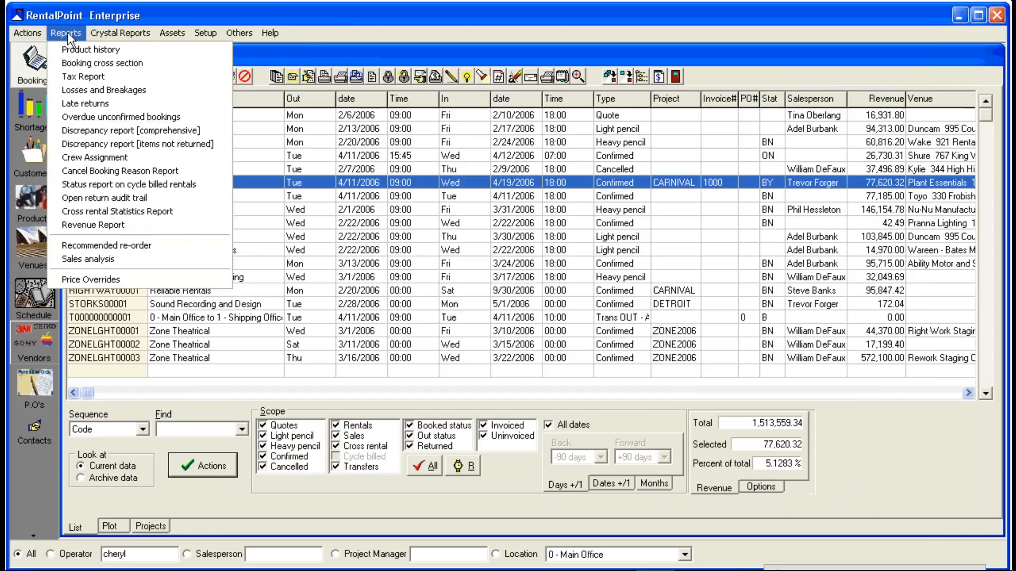
pyautogui.click(90, 280)
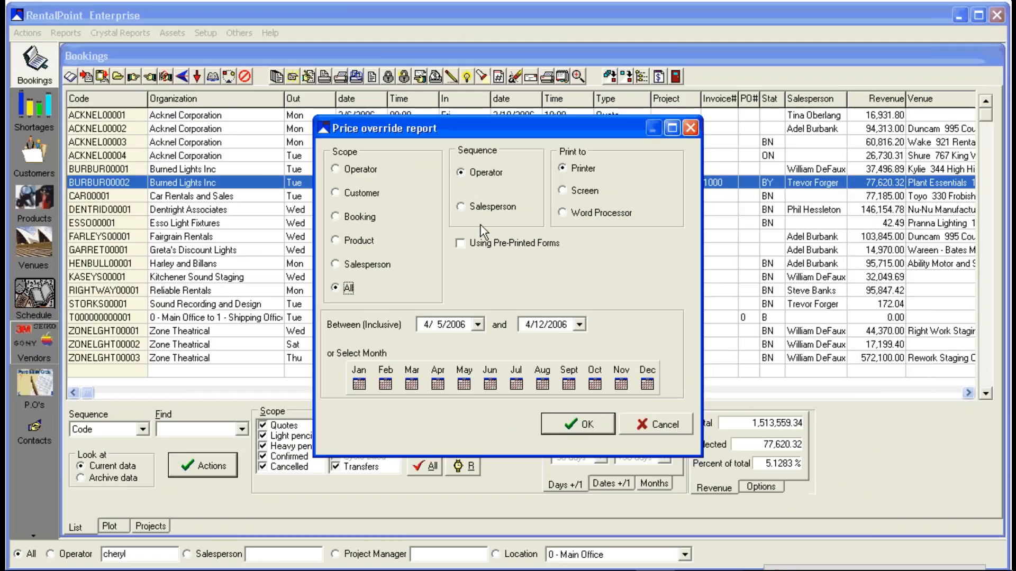
pyautogui.click(562, 192)
pyautogui.click(437, 384)
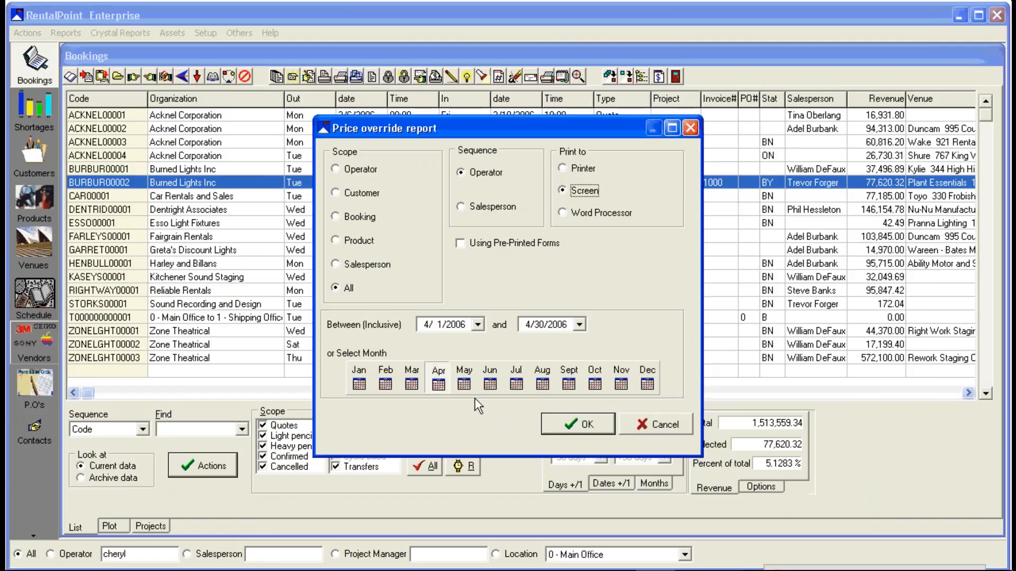
pyautogui.click(579, 427)
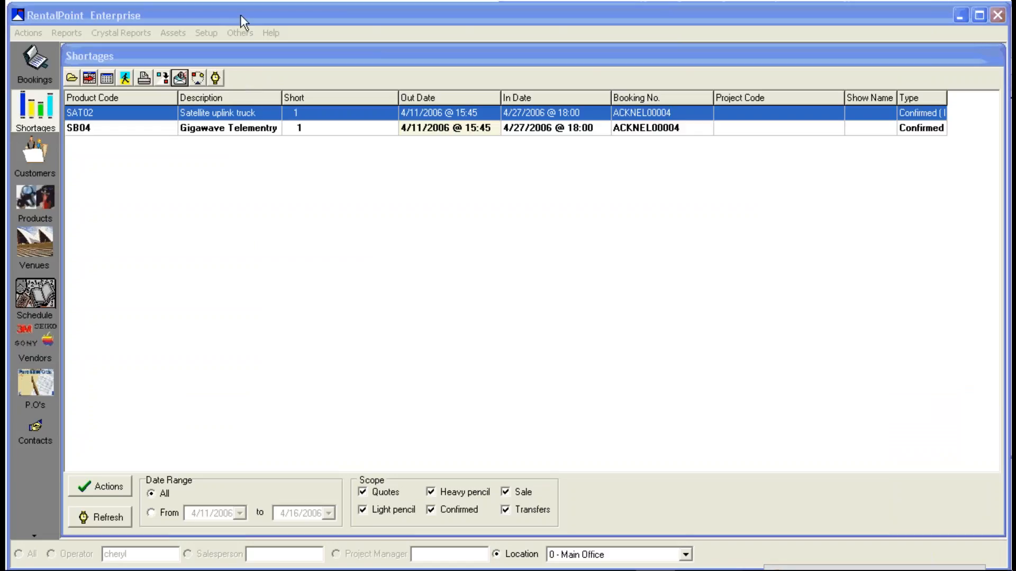
# - Start a cross rental for both listed shortages, the satellite uplink truck (SAT02) and the Gigawave Telementry back (SB04)
pyautogui.click(240, 15)
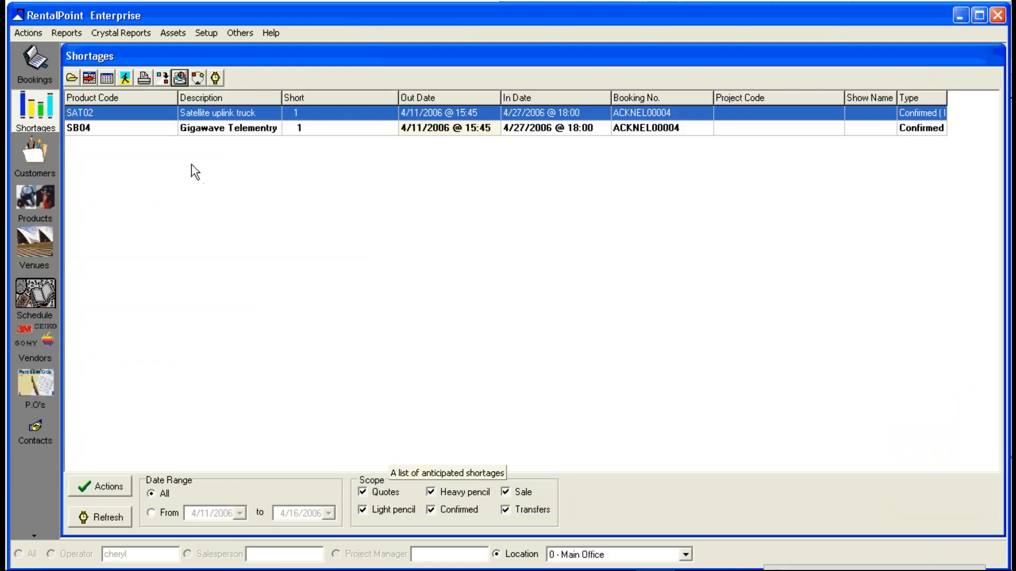
pyautogui.click(180, 77)
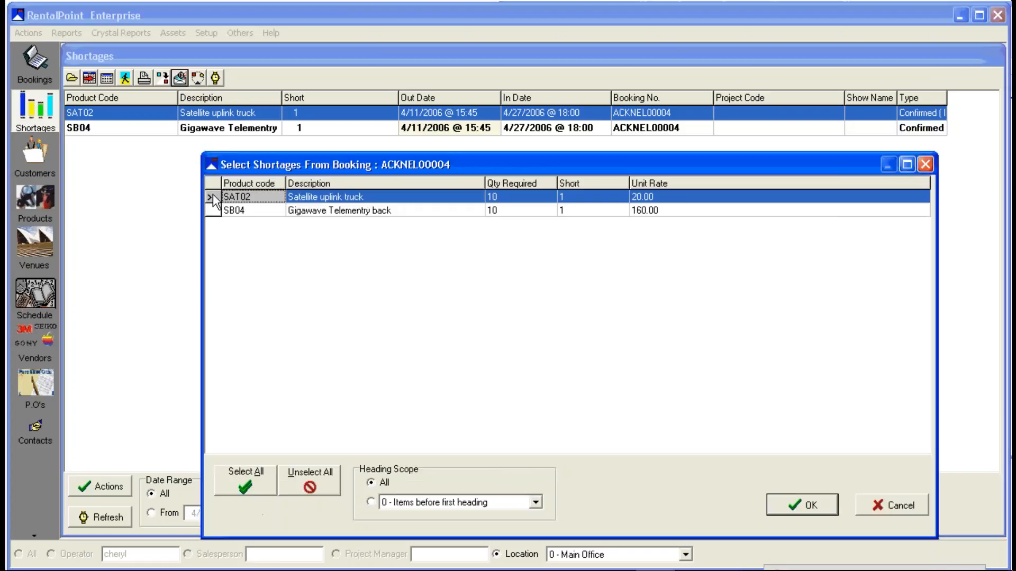
pyautogui.click(211, 210)
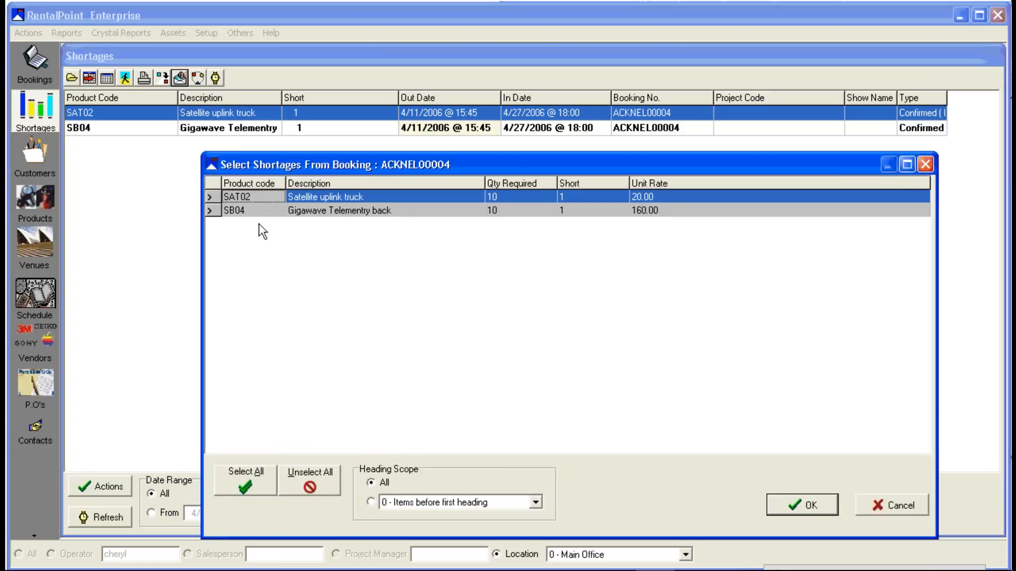
pyautogui.click(801, 505)
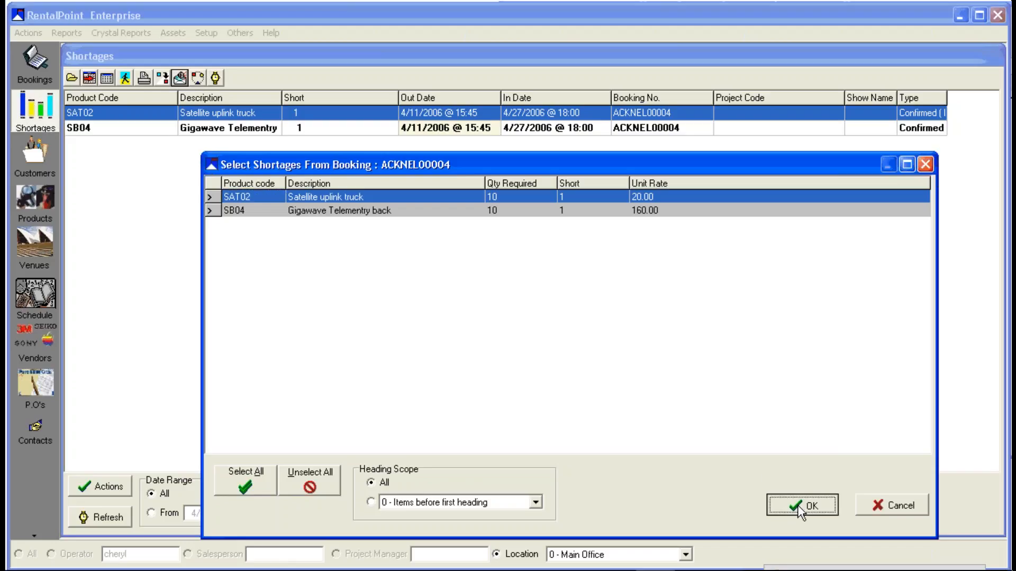
# - Choose vendor Avolites for the cross rental with its default taxes loaded, and cancel the cross rental
pyautogui.click(433, 204)
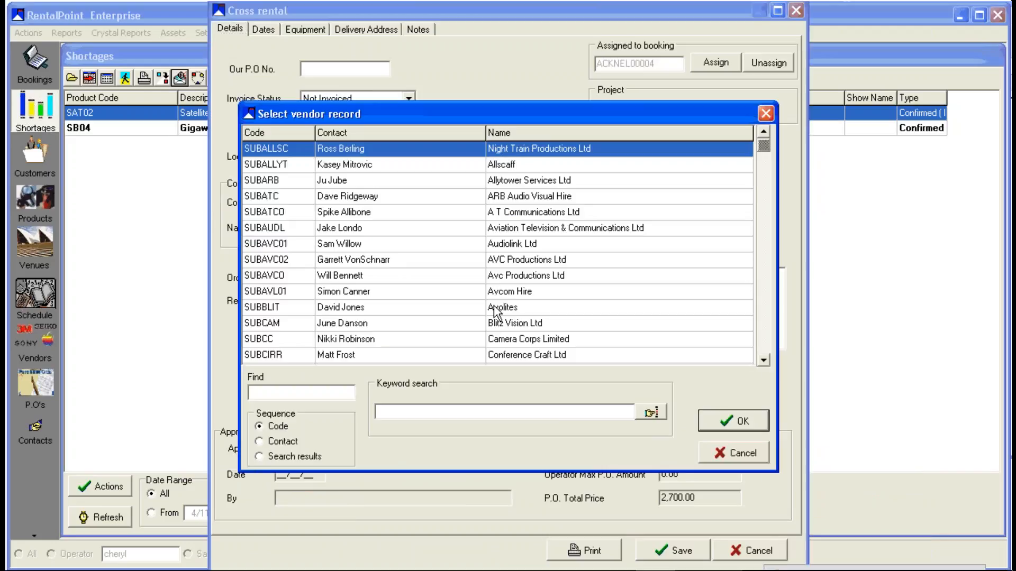
pyautogui.click(495, 310)
pyautogui.click(724, 419)
pyautogui.click(546, 375)
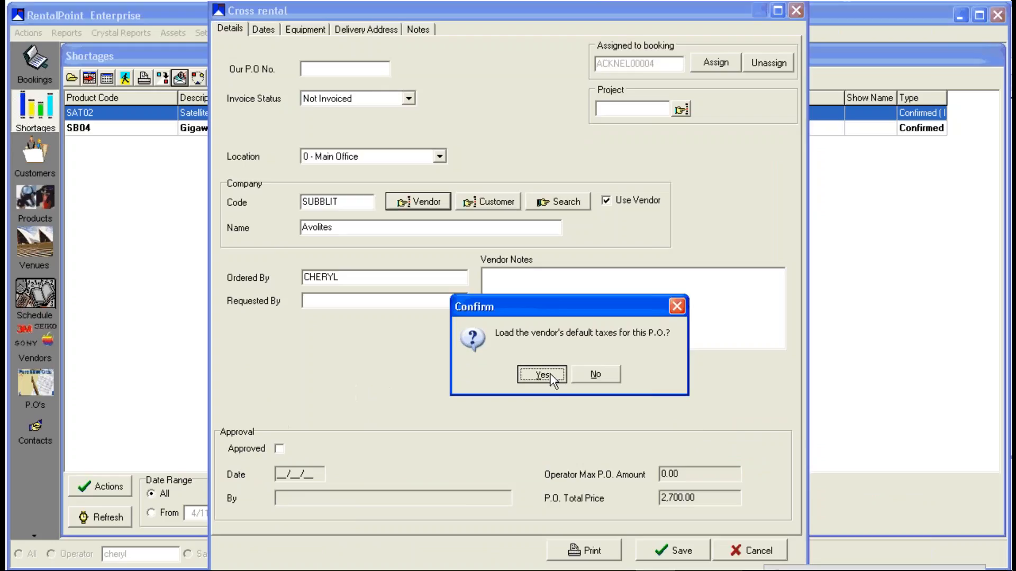
pyautogui.click(749, 550)
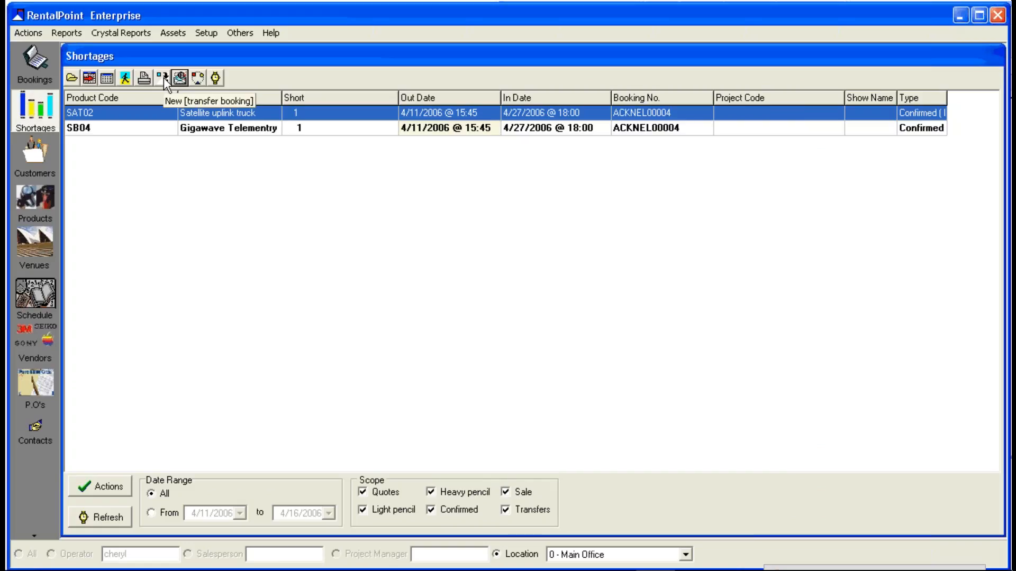
# - Start a transfer booking for the shortages to 0 - Main Office, check its equipment and notes, and cancel it
pyautogui.click(163, 77)
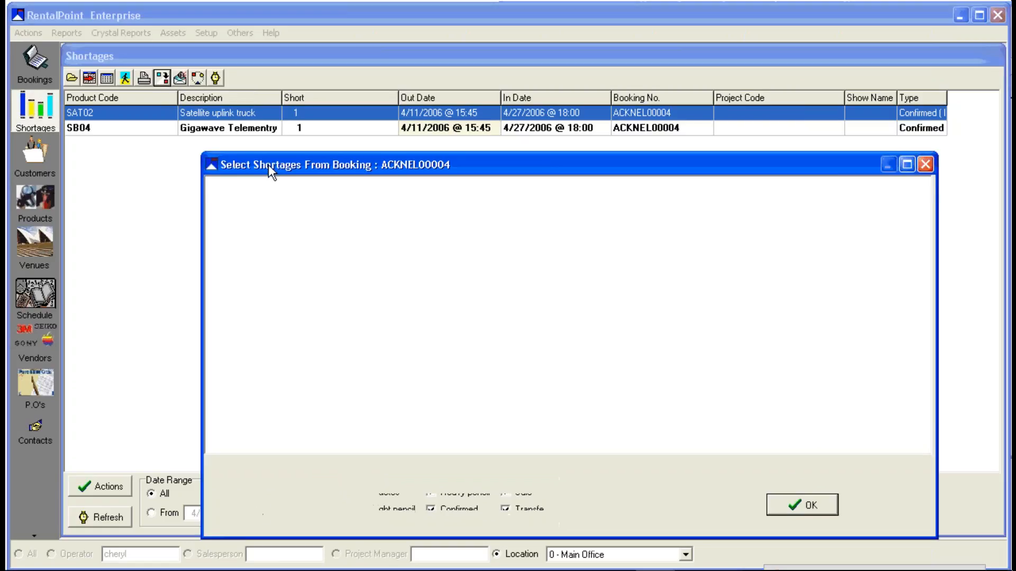
pyautogui.click(788, 503)
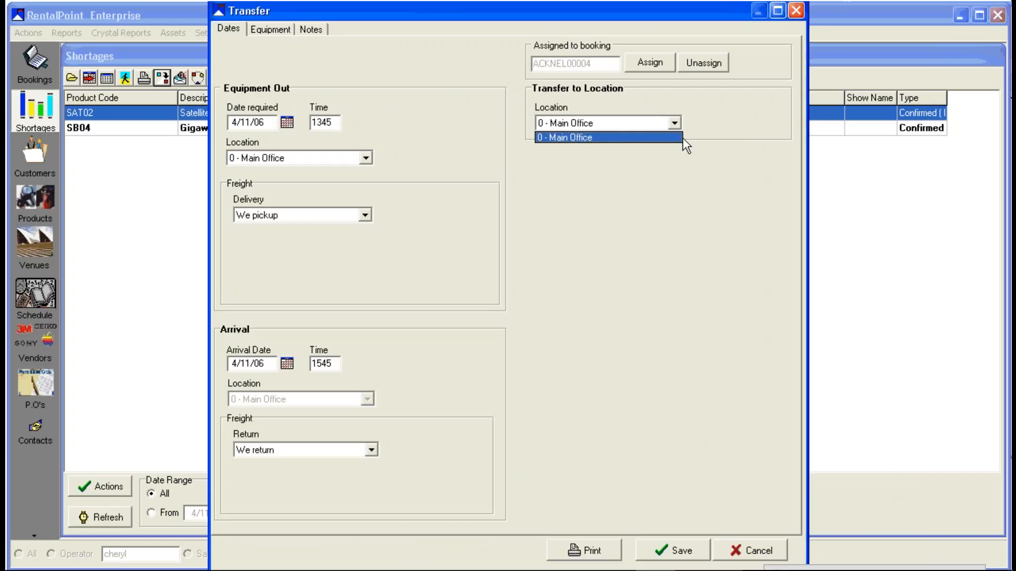
pyautogui.click(680, 138)
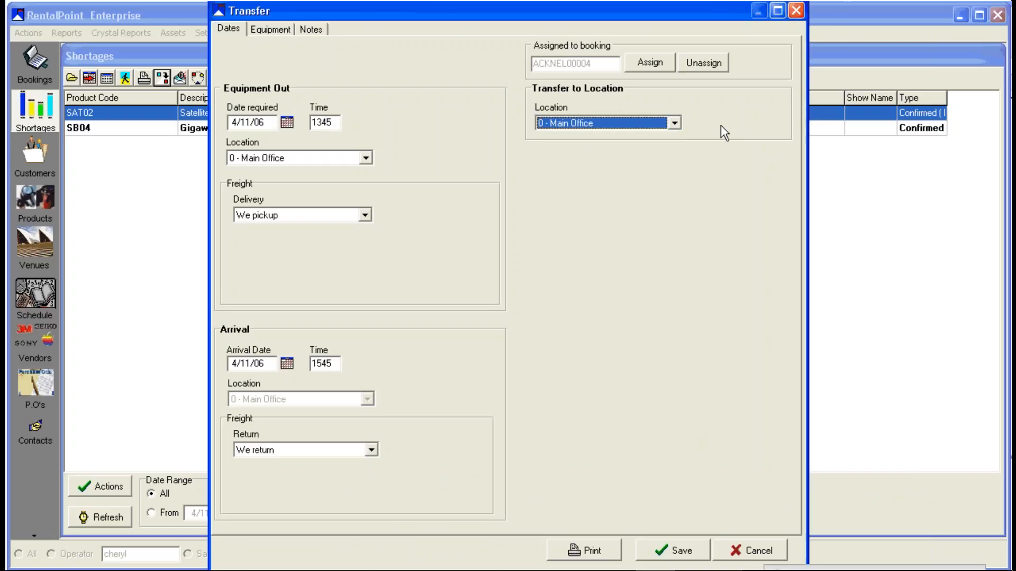
pyautogui.click(282, 32)
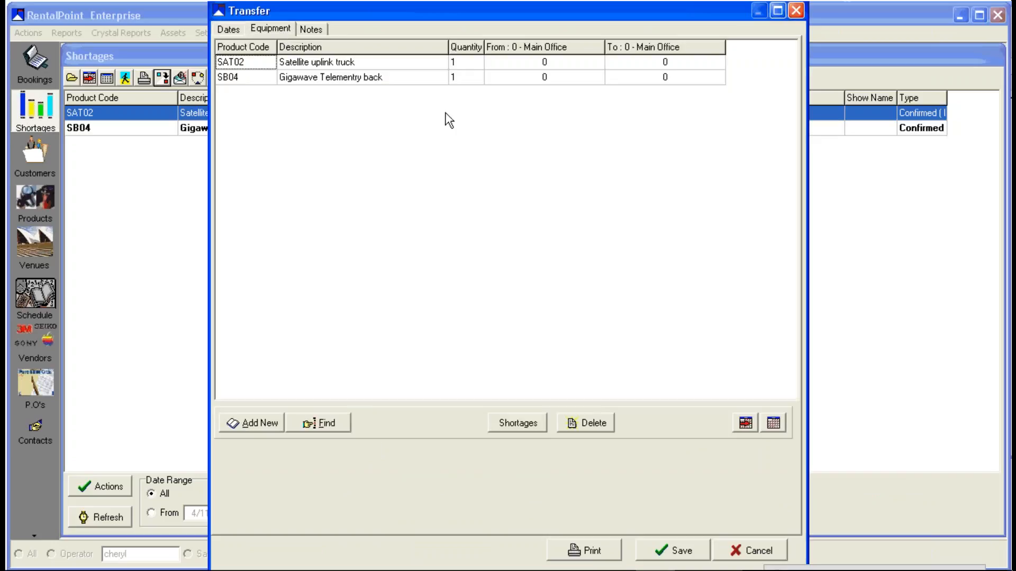
pyautogui.click(313, 29)
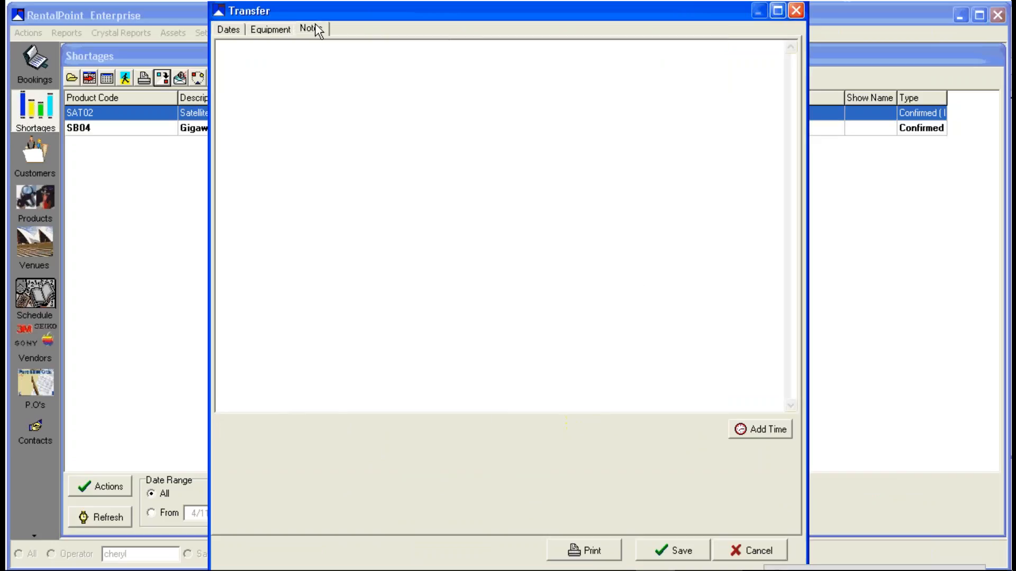
pyautogui.click(756, 552)
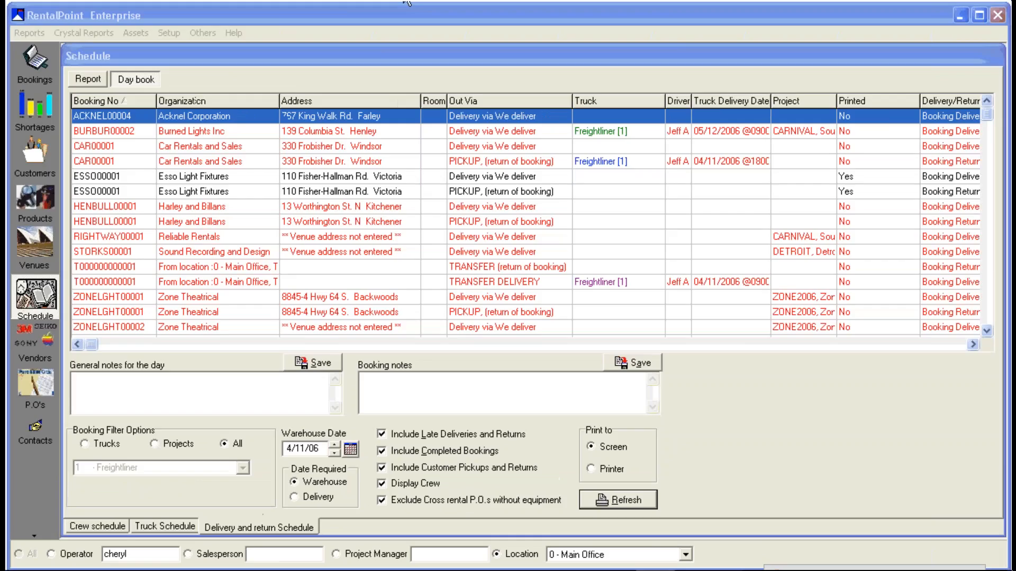
# - View the crew schedule plot for the Technicians group around 4/11/06 and close the plot sheet
pyautogui.click(406, 13)
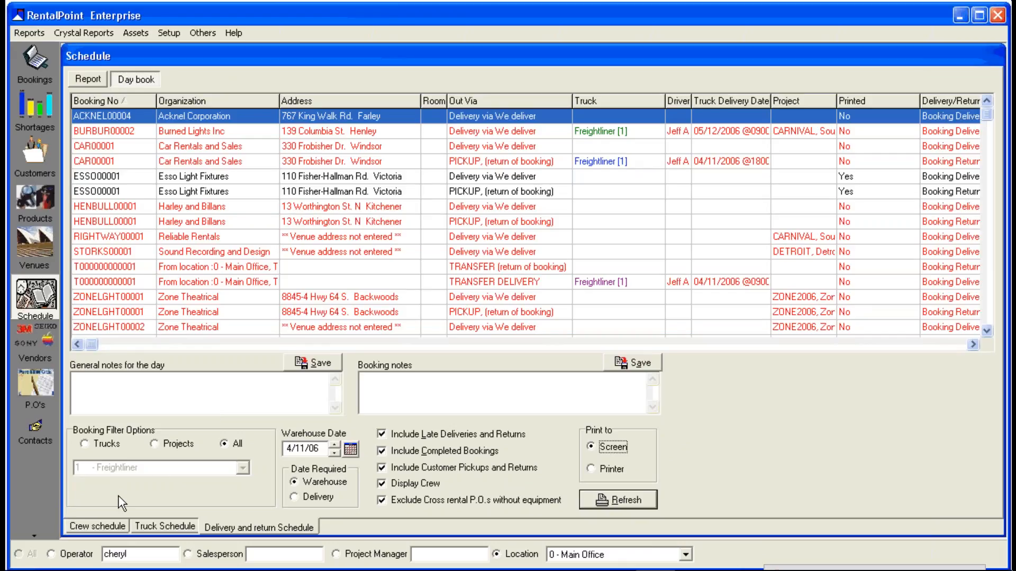
pyautogui.click(104, 522)
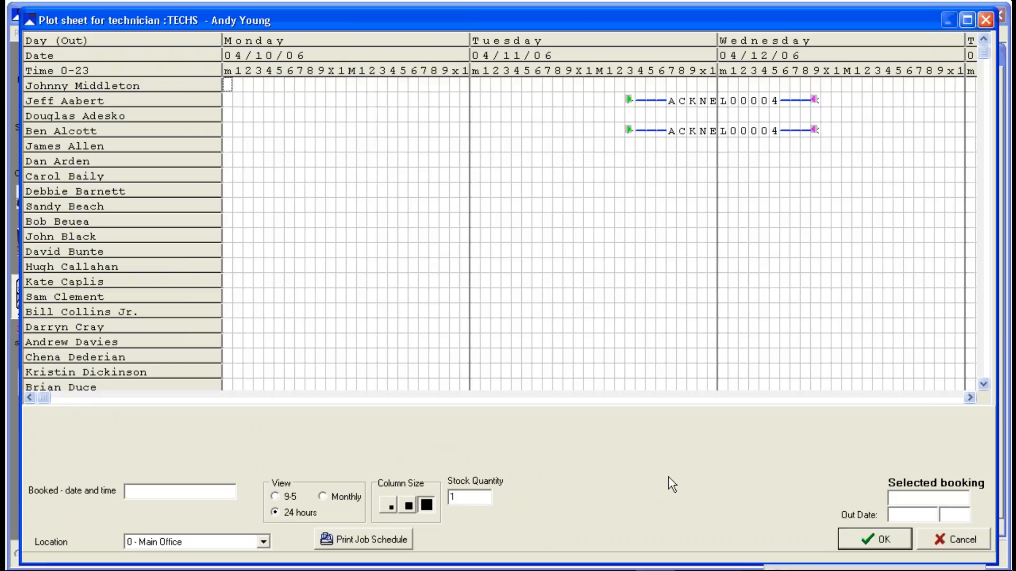
pyautogui.click(949, 536)
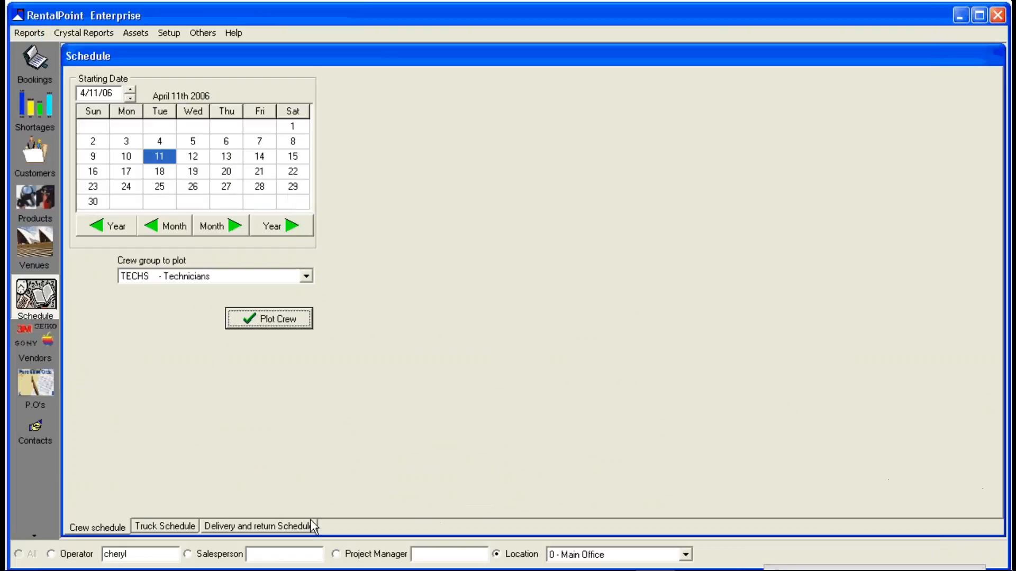
# - Refresh the truck schedule, load Freightliner trip 1 for 4/11/06, and choose the driver with code JA
pyautogui.click(168, 527)
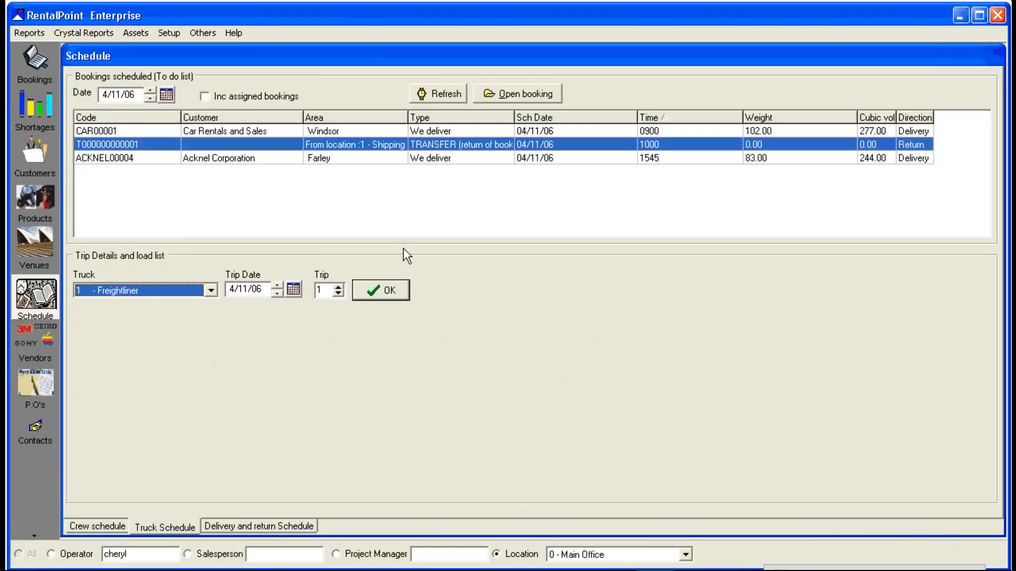
pyautogui.click(438, 96)
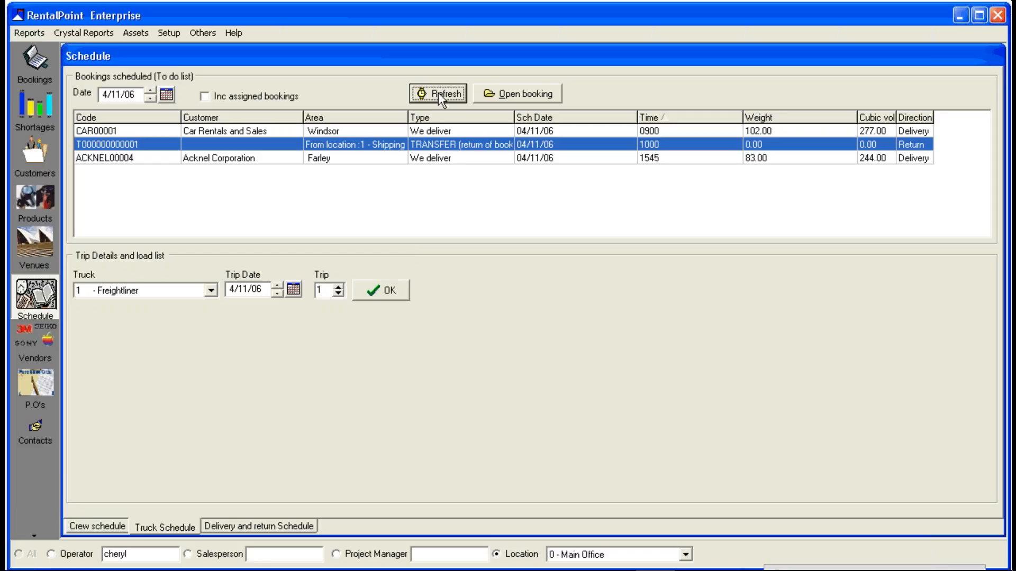
pyautogui.click(211, 288)
pyautogui.click(211, 288)
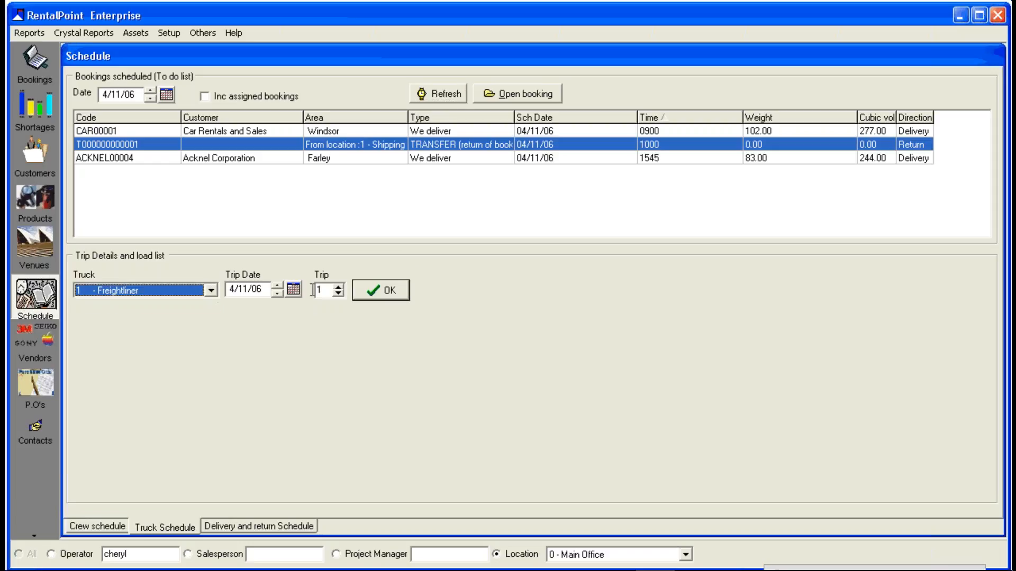
pyautogui.click(367, 291)
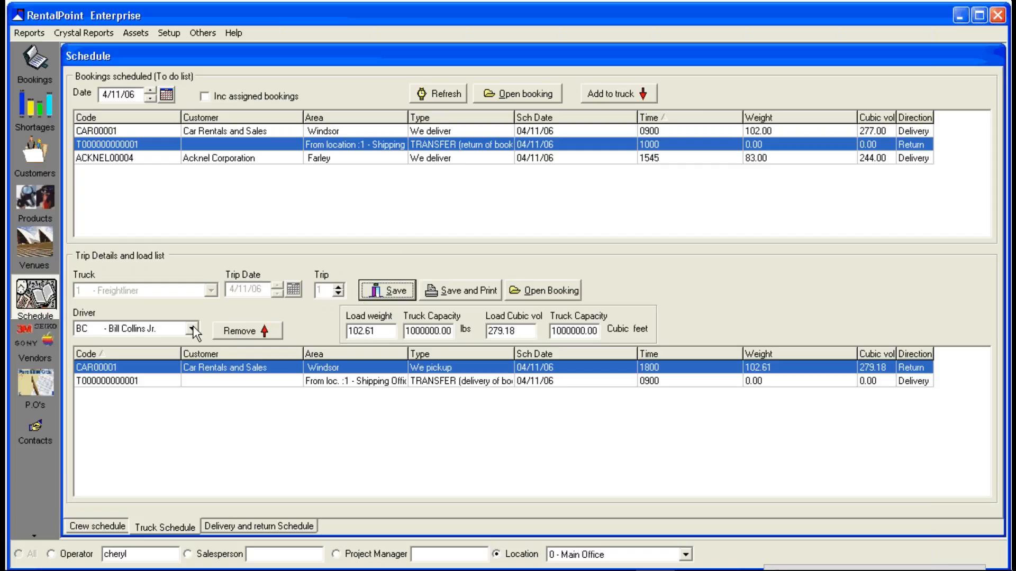
pyautogui.click(194, 331)
pyautogui.click(191, 351)
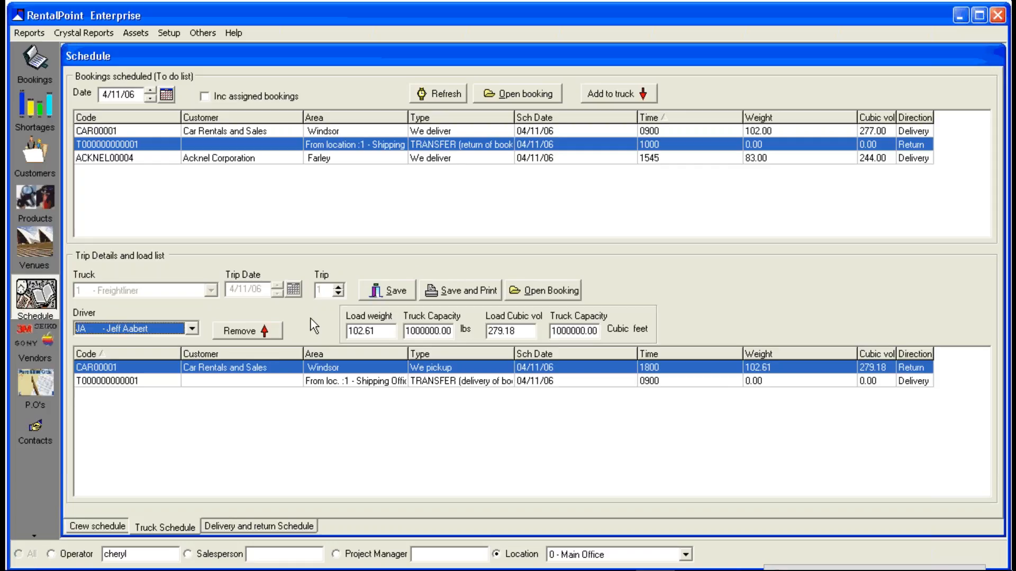
# - Examine the delivery and return day book for 4/11/06, including its truck assignments and print options
pyautogui.click(281, 524)
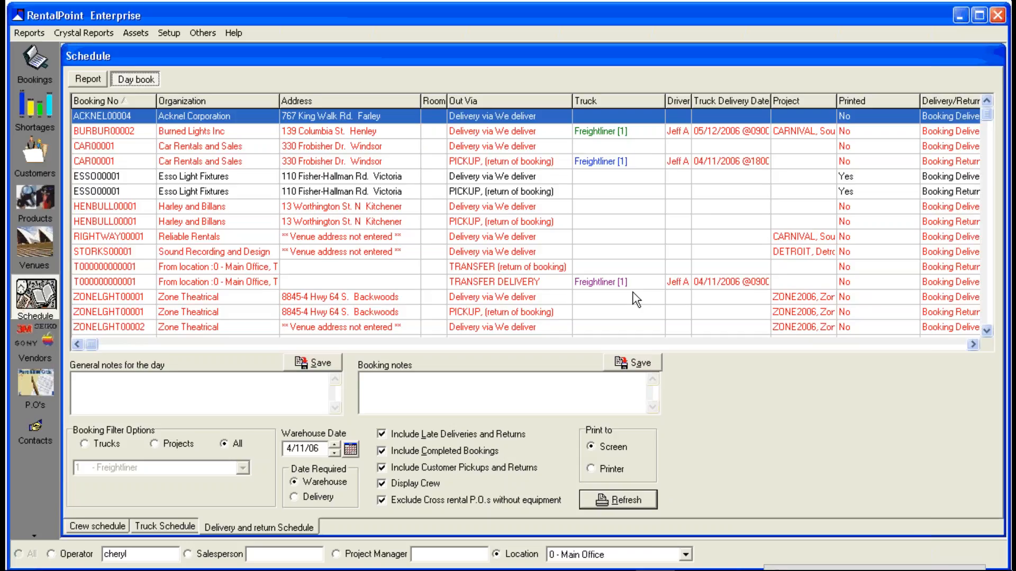
pyautogui.click(606, 473)
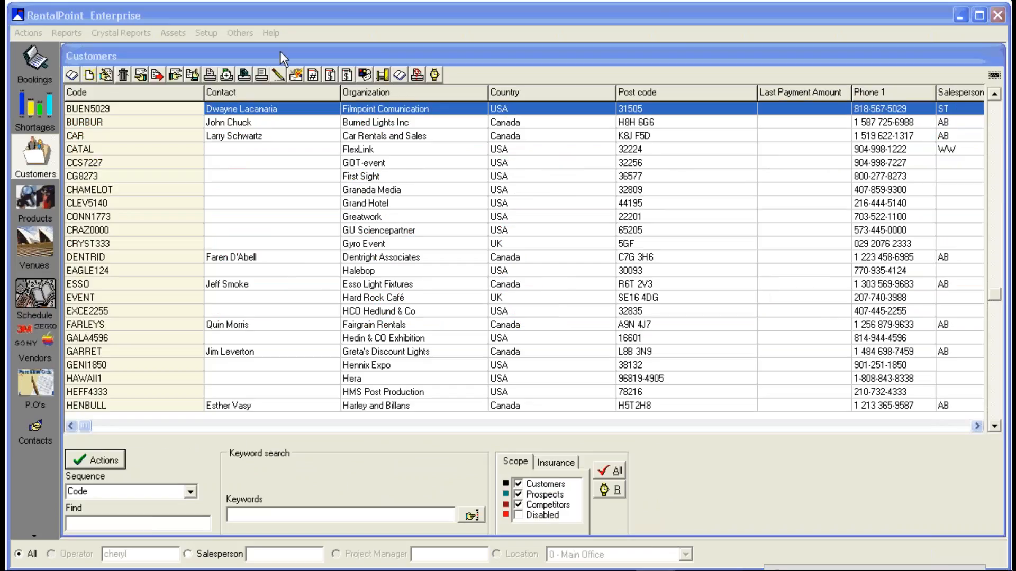
# - Open the Filmpoint Comunication customer record and review its financials, including the rental price set options, and its notes
pyautogui.doubleClick(271, 108)
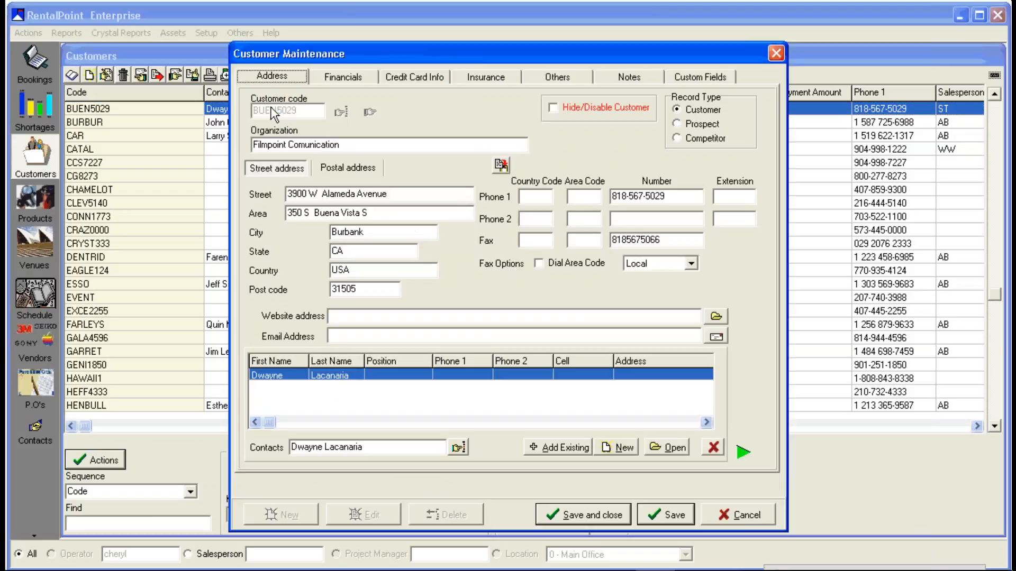
pyautogui.click(331, 80)
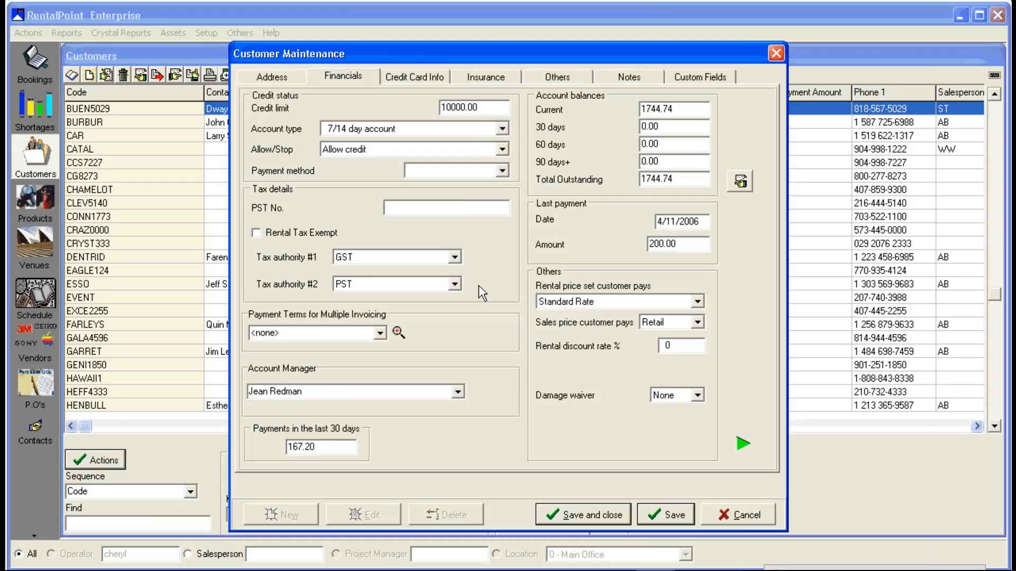
pyautogui.click(697, 304)
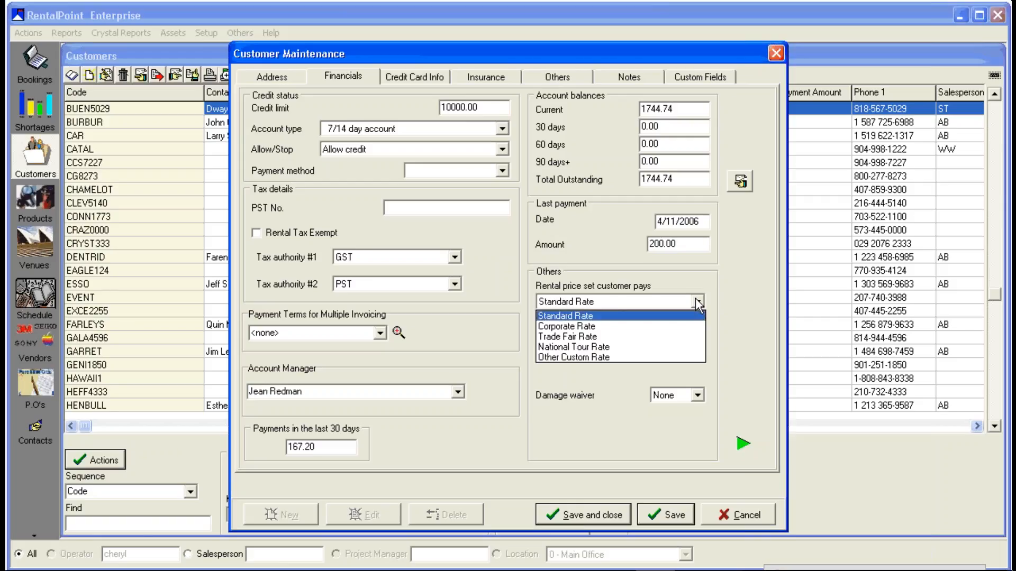
pyautogui.click(696, 297)
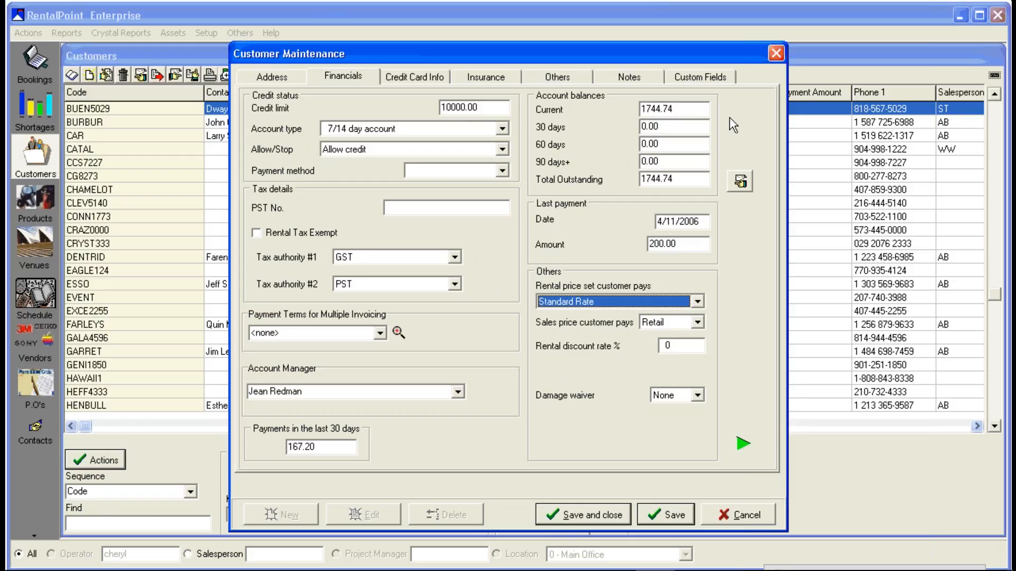
pyautogui.click(650, 83)
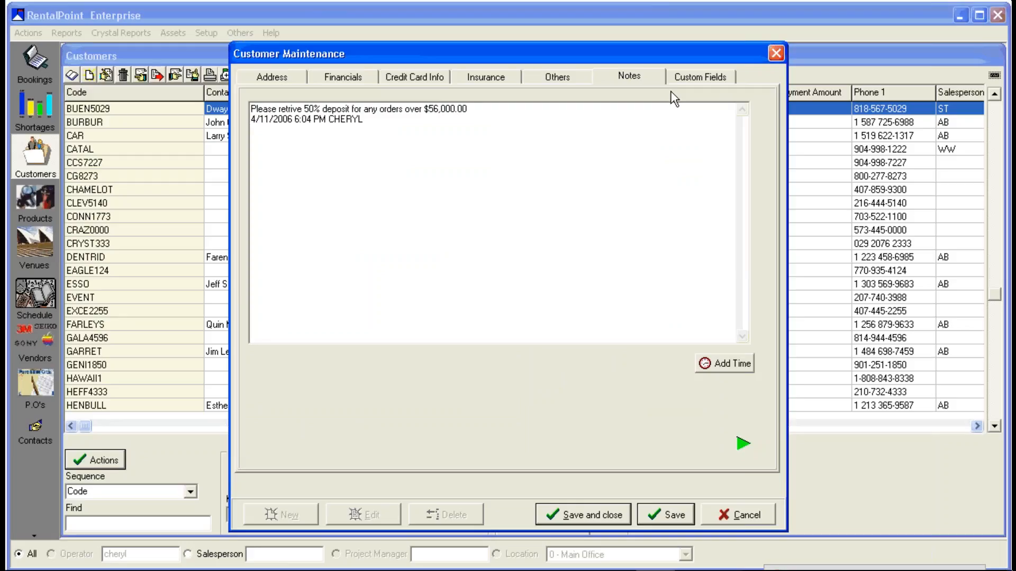
# - Set the Cheques? custom field to Yes in the Filmpoint Comunication customer record
pyautogui.click(698, 80)
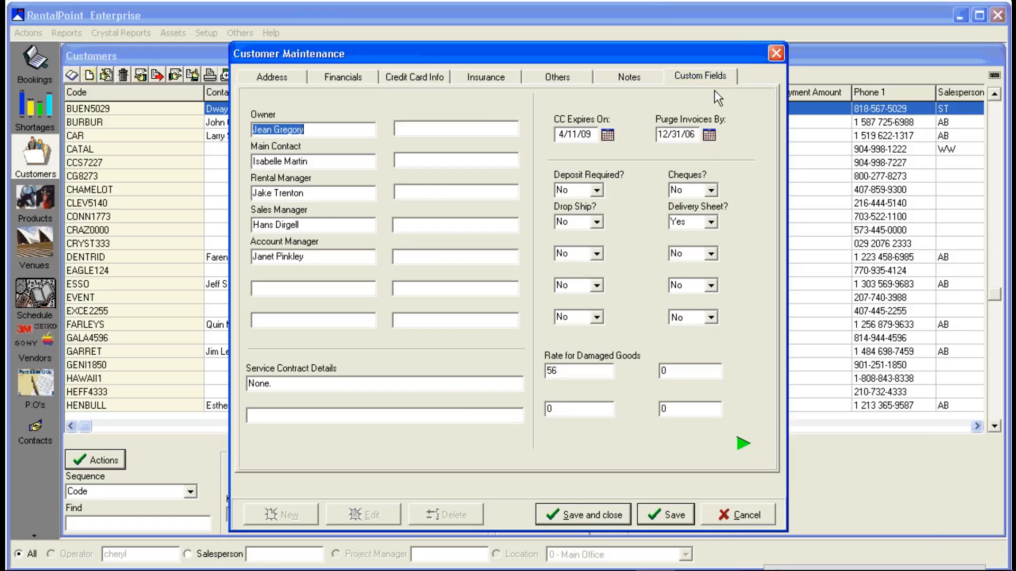
pyautogui.click(712, 190)
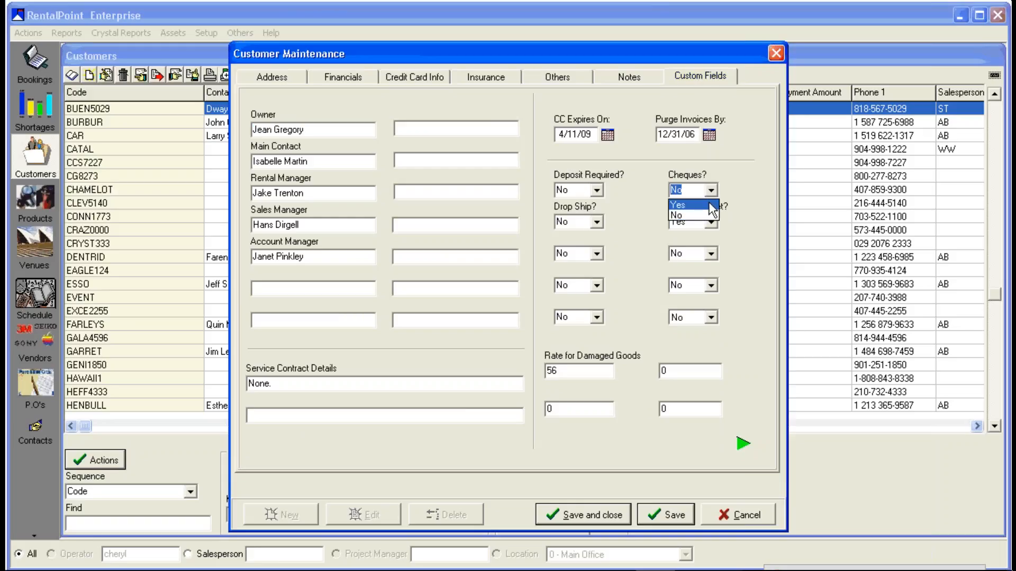
pyautogui.click(712, 209)
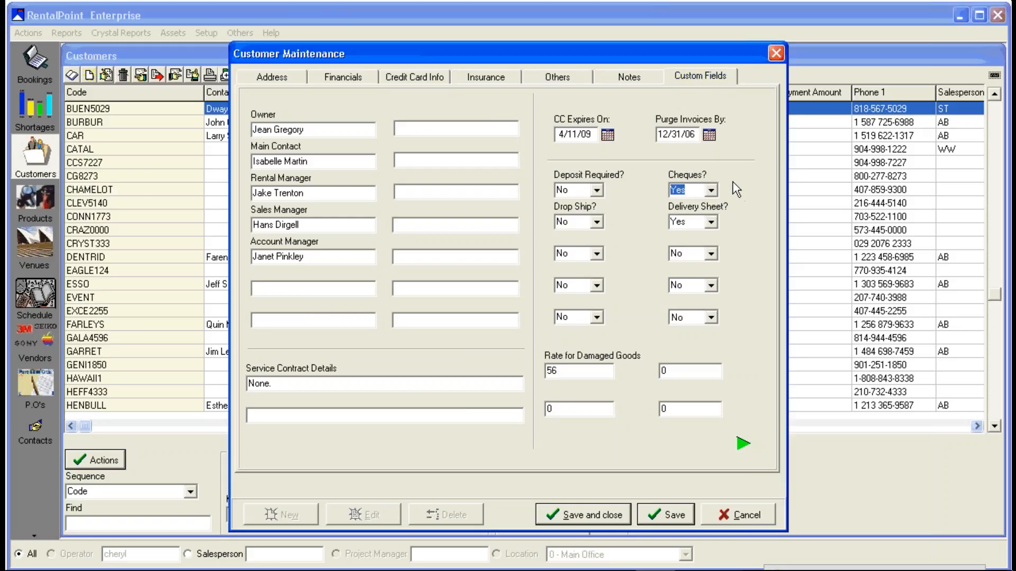
# - Review the customer's invoices and payments from the Financials details, then close the Filmpoint Comunication record
pyautogui.click(368, 76)
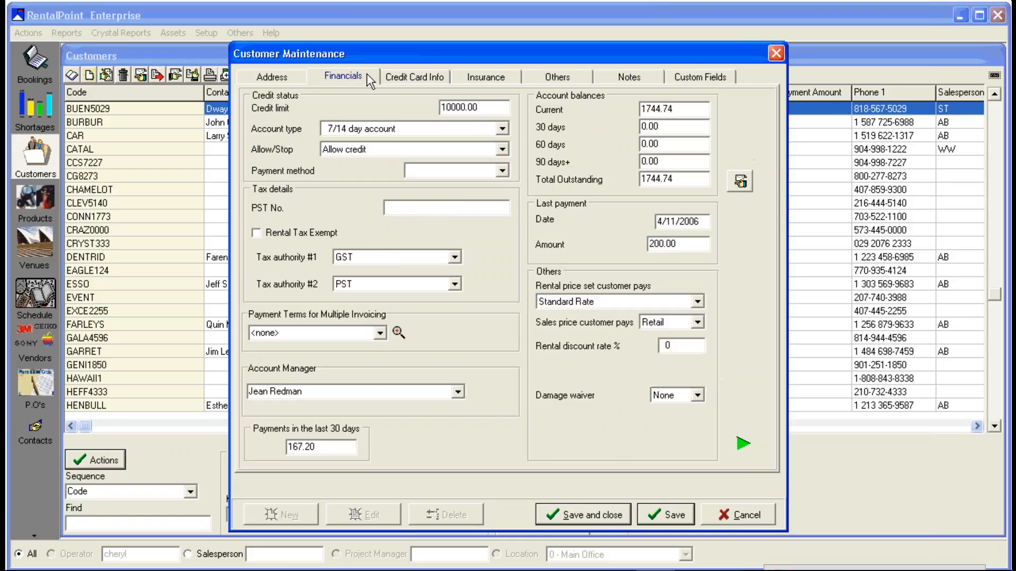
pyautogui.click(741, 185)
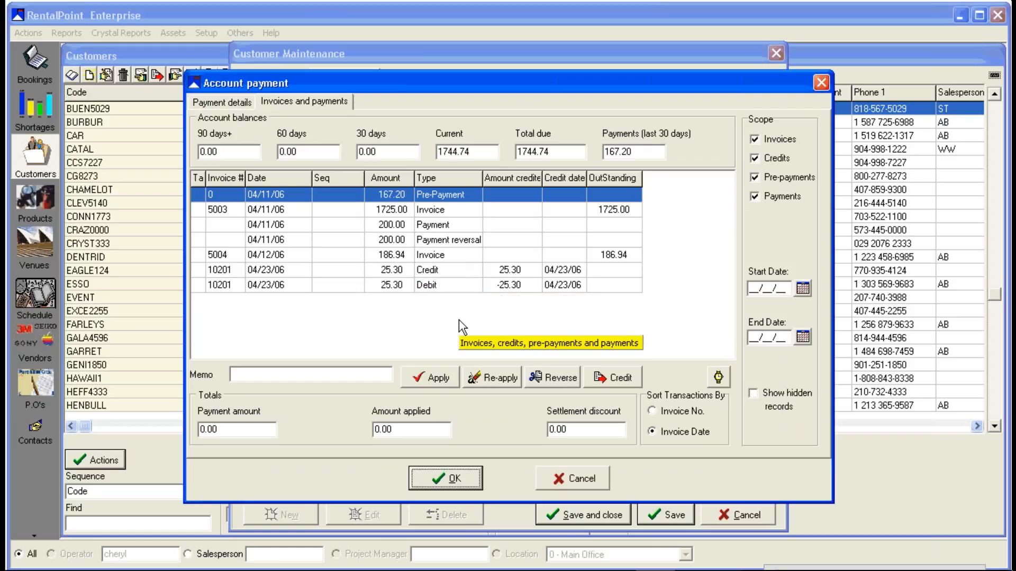
pyautogui.click(823, 84)
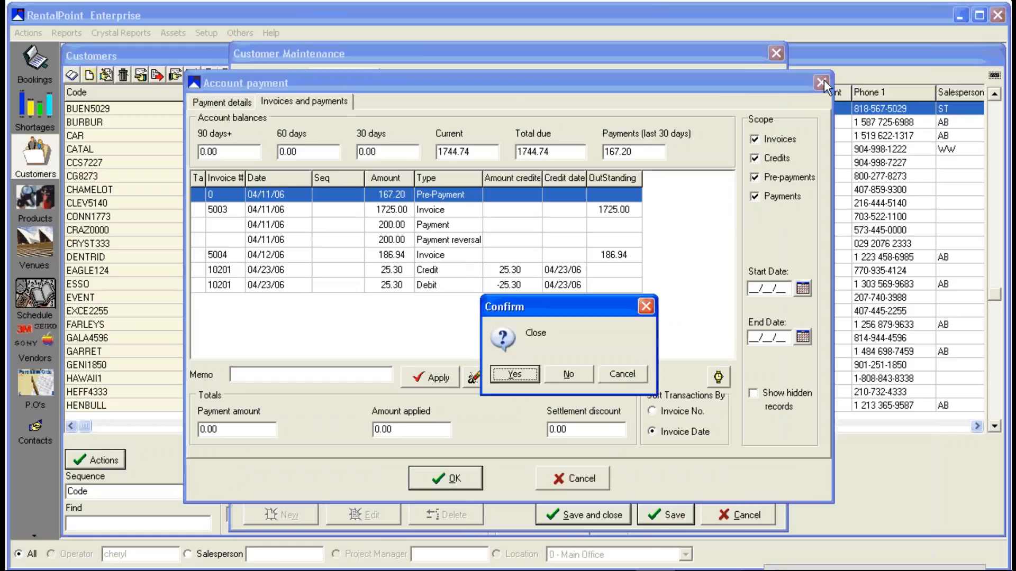
pyautogui.click(526, 376)
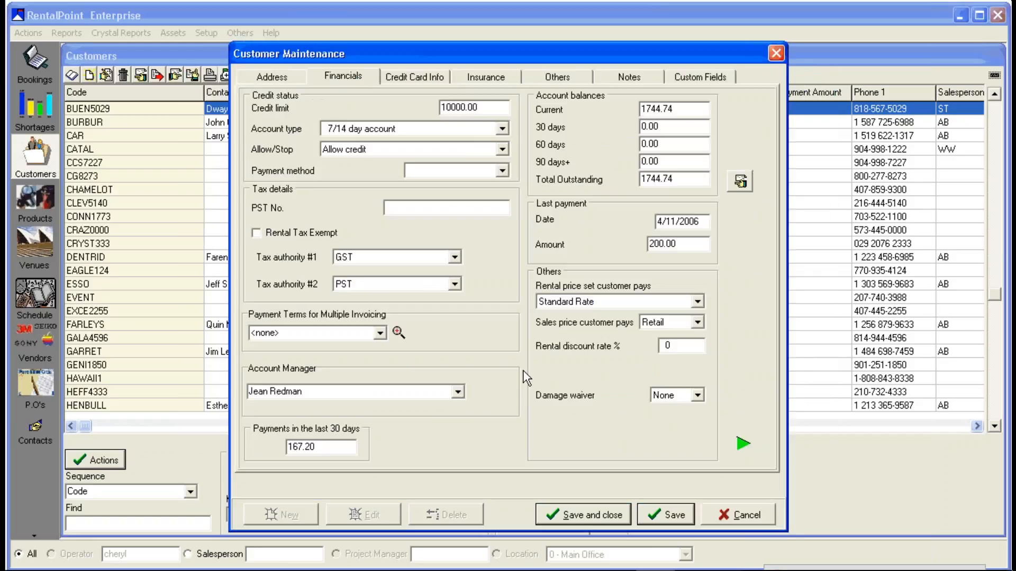
pyautogui.click(776, 53)
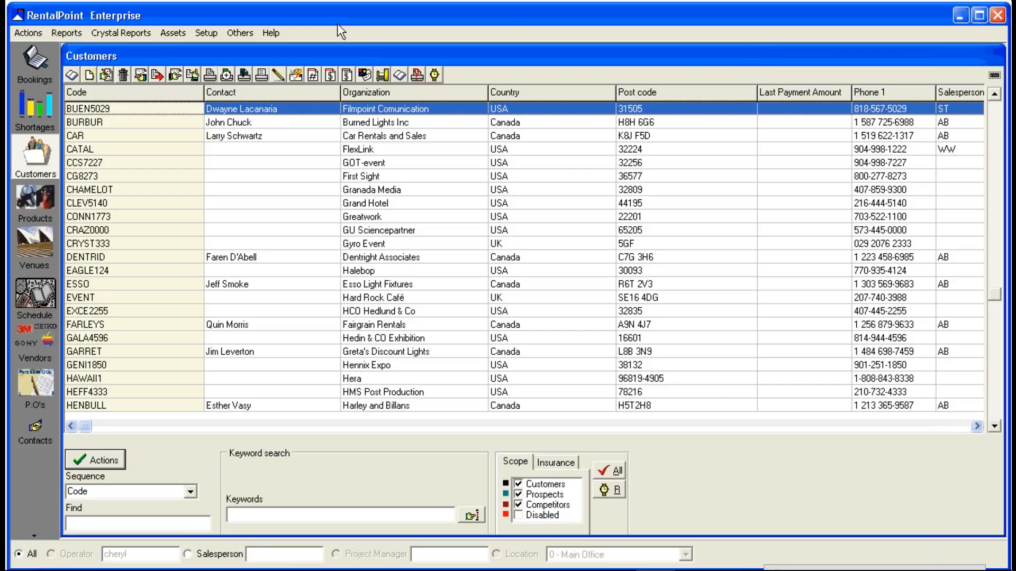
# - Look over the import and export options and the actions available for customers, including the customer reports
pyautogui.click(254, 30)
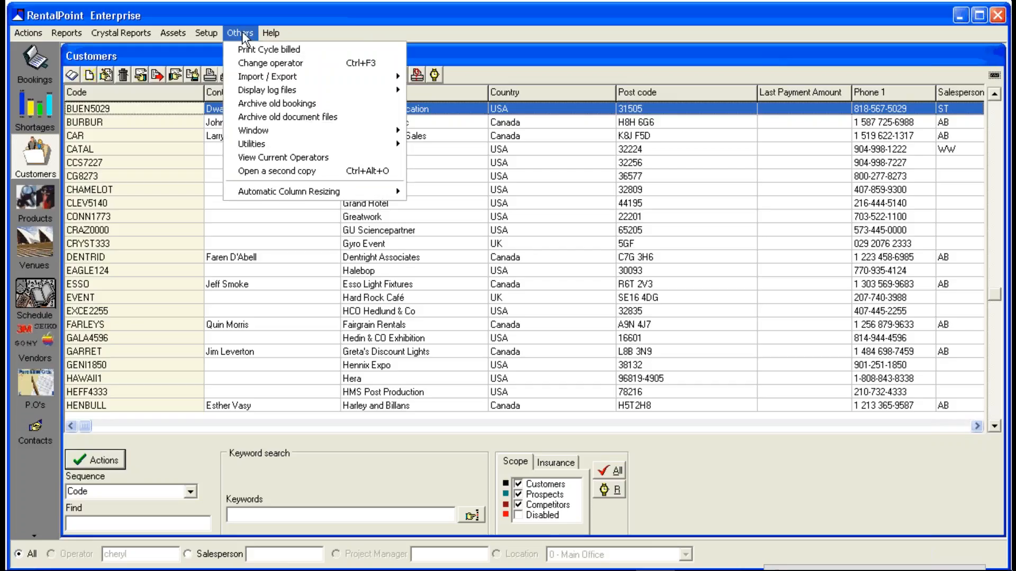
pyautogui.moveTo(242, 80)
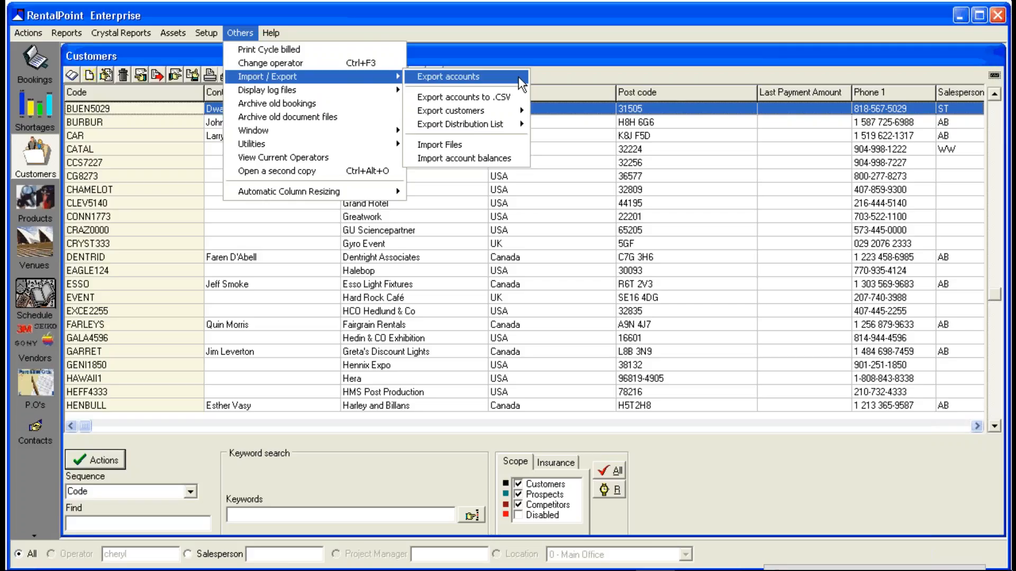
pyautogui.click(532, 50)
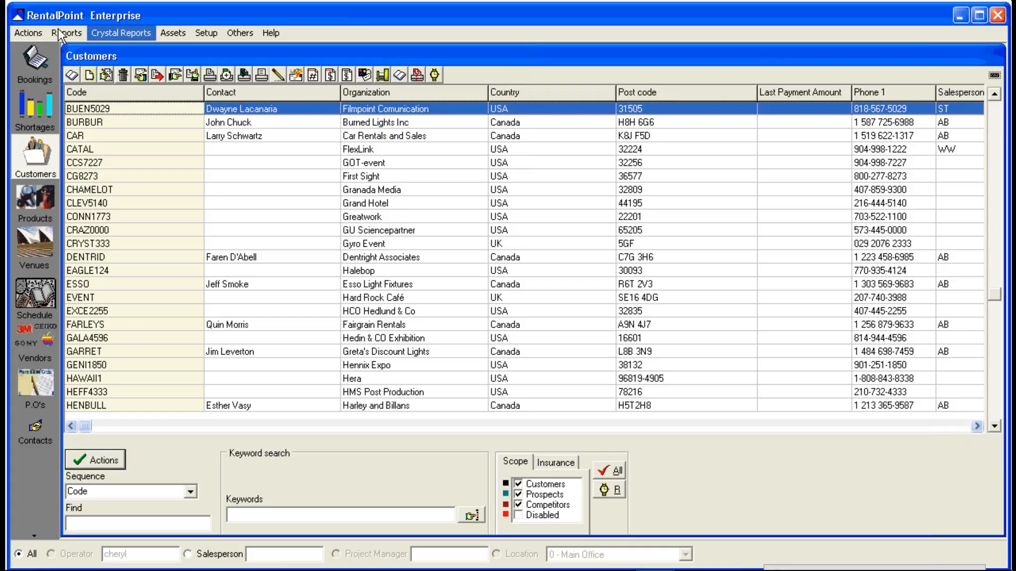
pyautogui.click(30, 33)
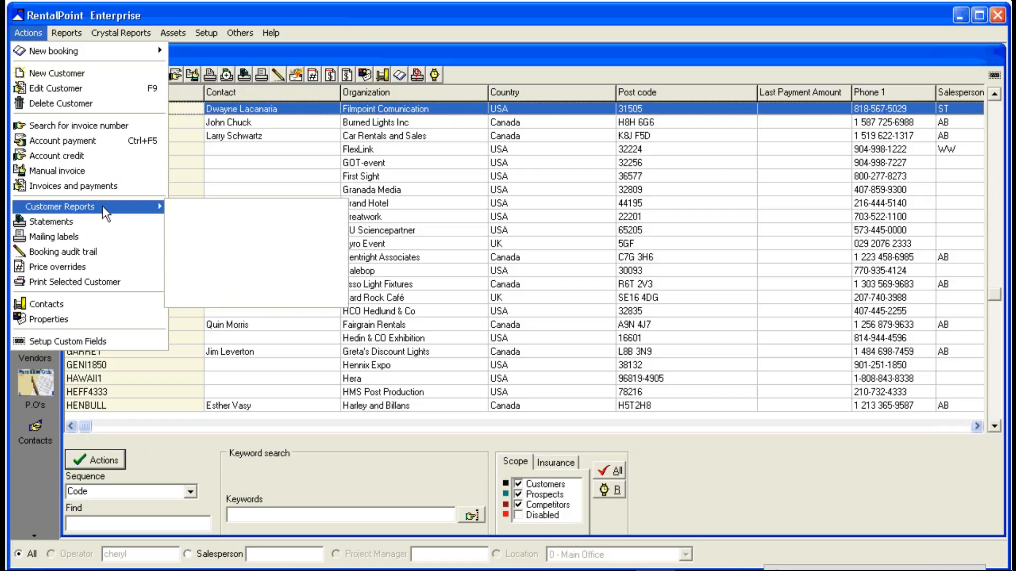
pyautogui.moveTo(146, 208)
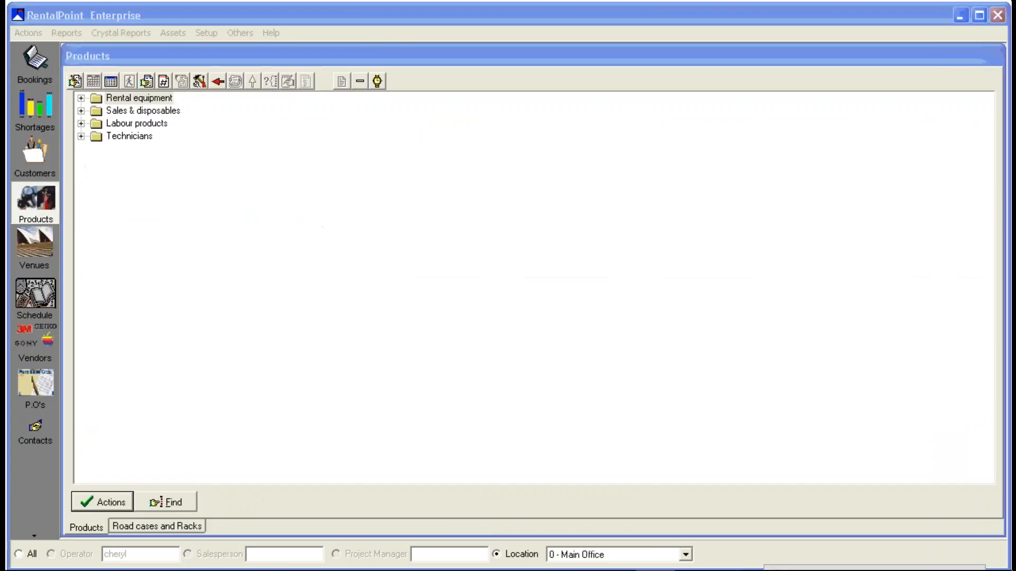
# - Find ETCS4H02 under the AVLENS group of AUDIO rental equipment and view its plot sheet and availability calendar
pyautogui.click(81, 98)
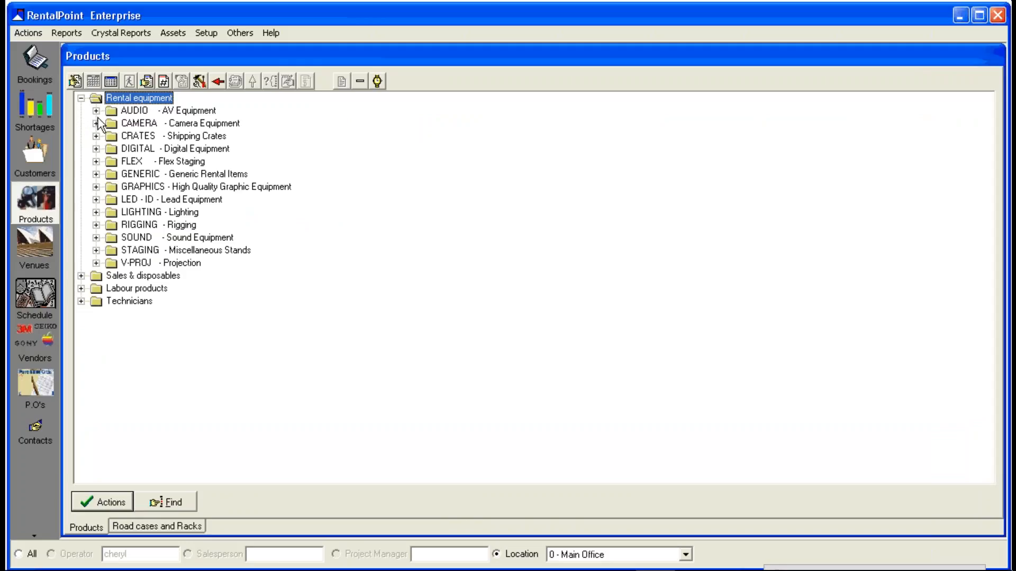
pyautogui.click(96, 111)
pyautogui.click(111, 123)
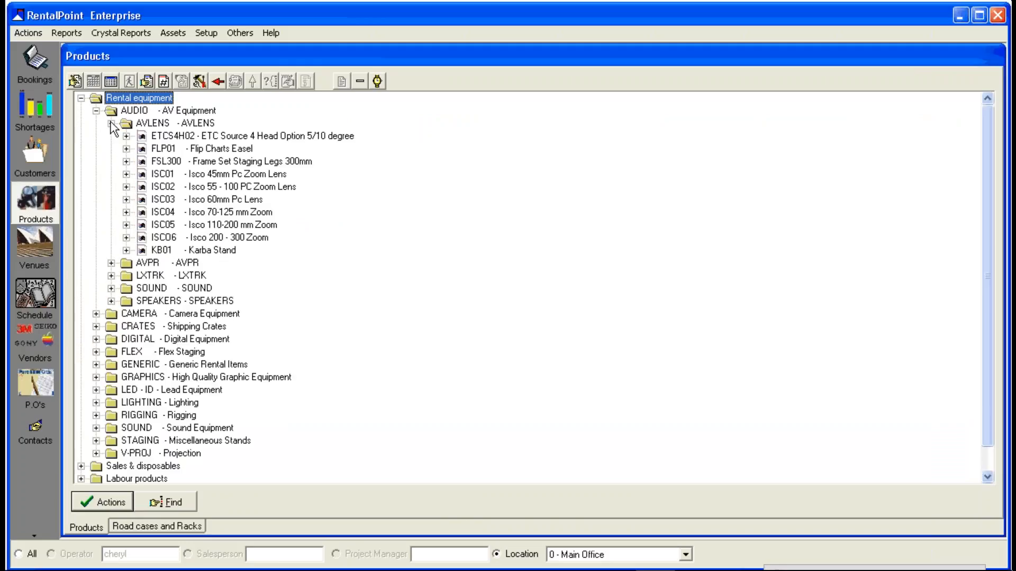
pyautogui.click(231, 137)
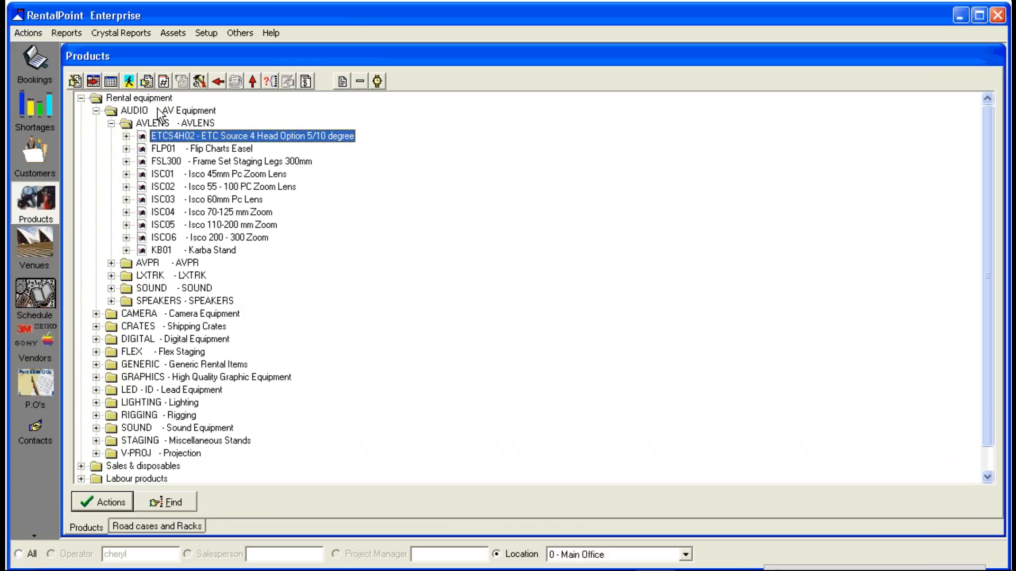
pyautogui.click(112, 82)
pyautogui.click(473, 364)
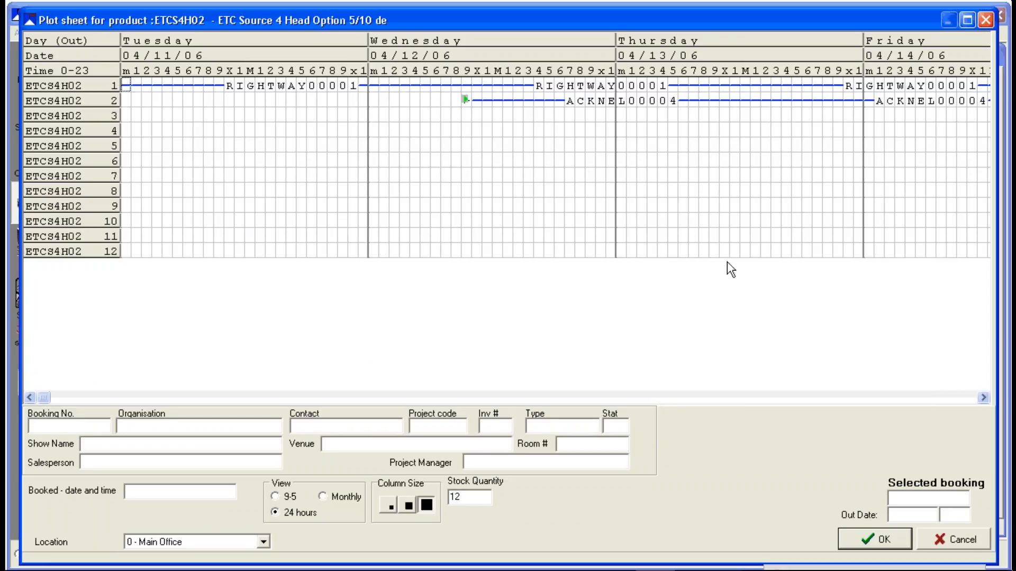
pyautogui.click(985, 21)
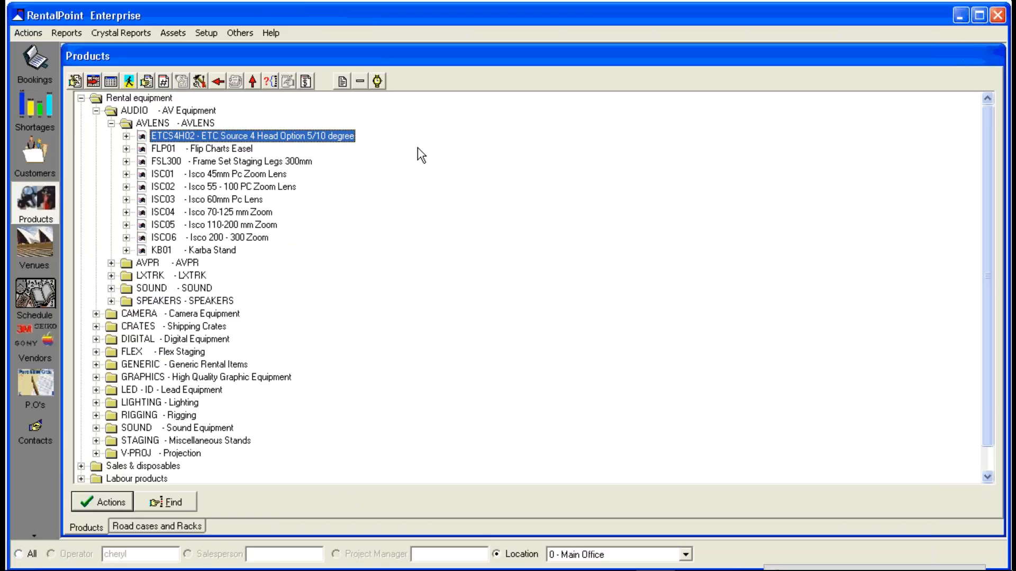
pyautogui.click(94, 82)
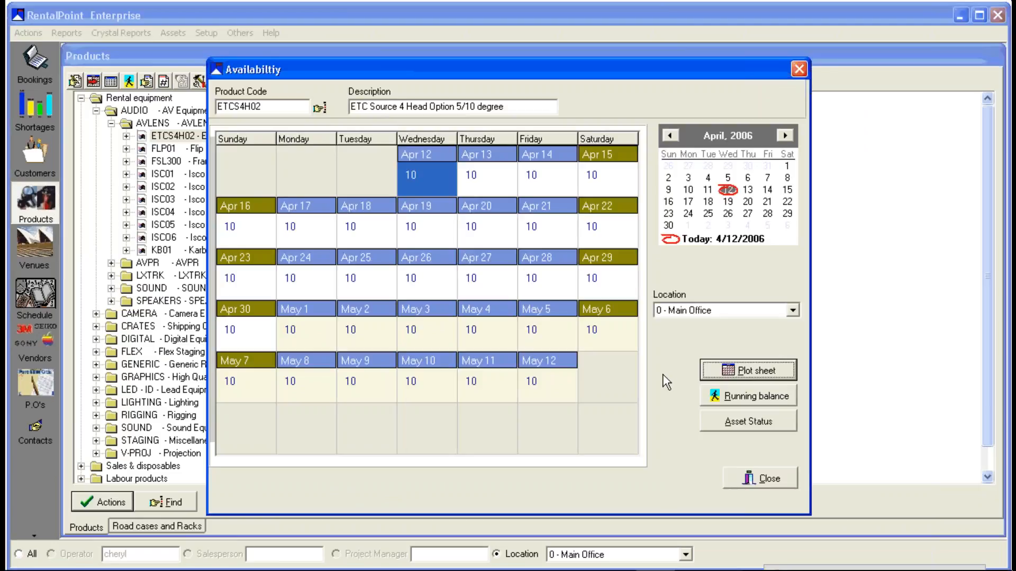
pyautogui.click(768, 482)
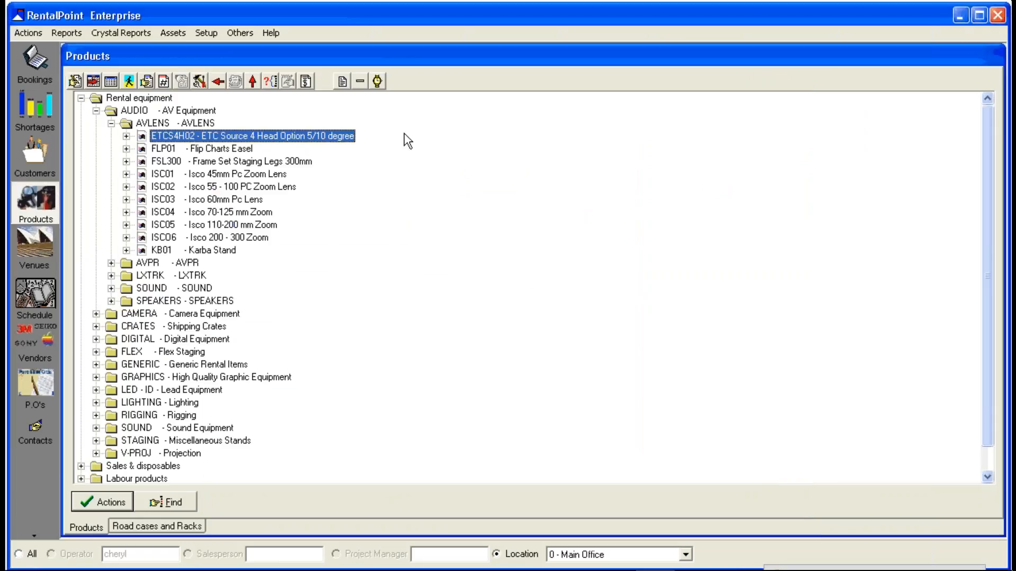
# - Examine the running balance enquiry for ETCS4H02 around 4/12/06 at the Main Office
pyautogui.click(127, 81)
pyautogui.click(840, 400)
pyautogui.click(840, 401)
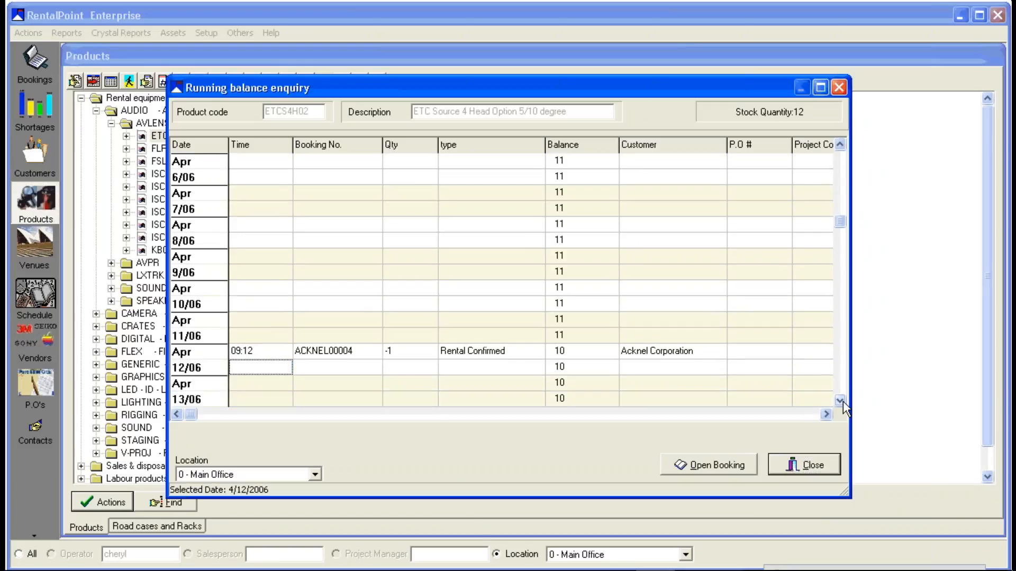
pyautogui.click(840, 401)
pyautogui.click(840, 401)
pyautogui.click(839, 400)
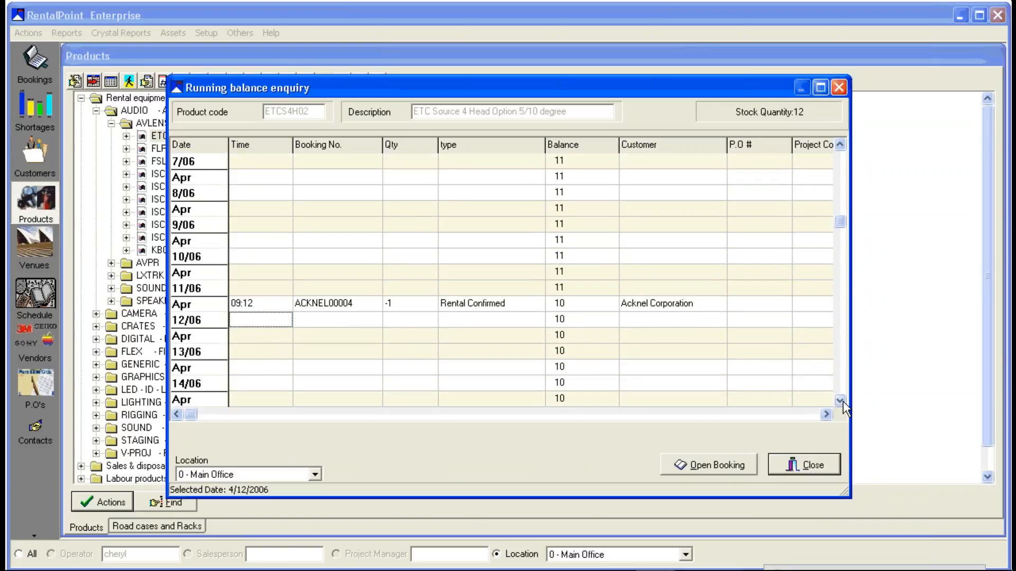
pyautogui.click(840, 400)
pyautogui.click(823, 464)
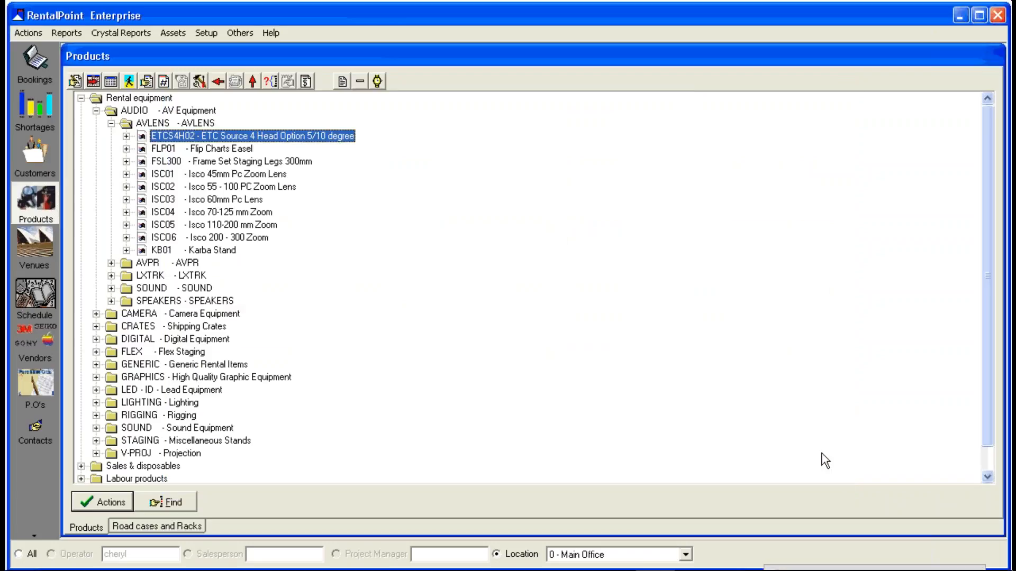
# - Scan the asset with barcode 10419 out for service
pyautogui.click(200, 81)
pyautogui.write('10419')
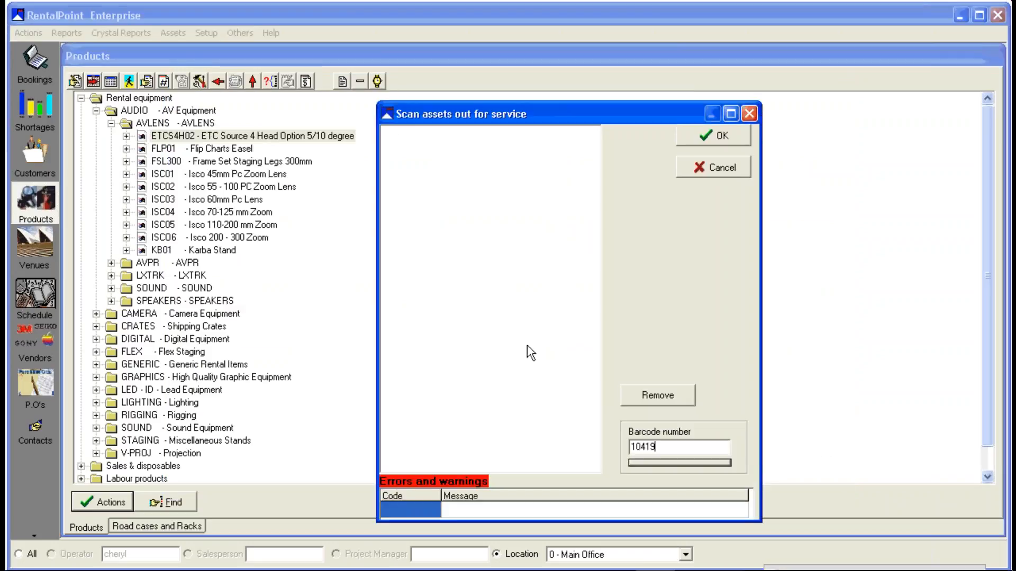
pyautogui.press('Return')
pyautogui.press('Return')
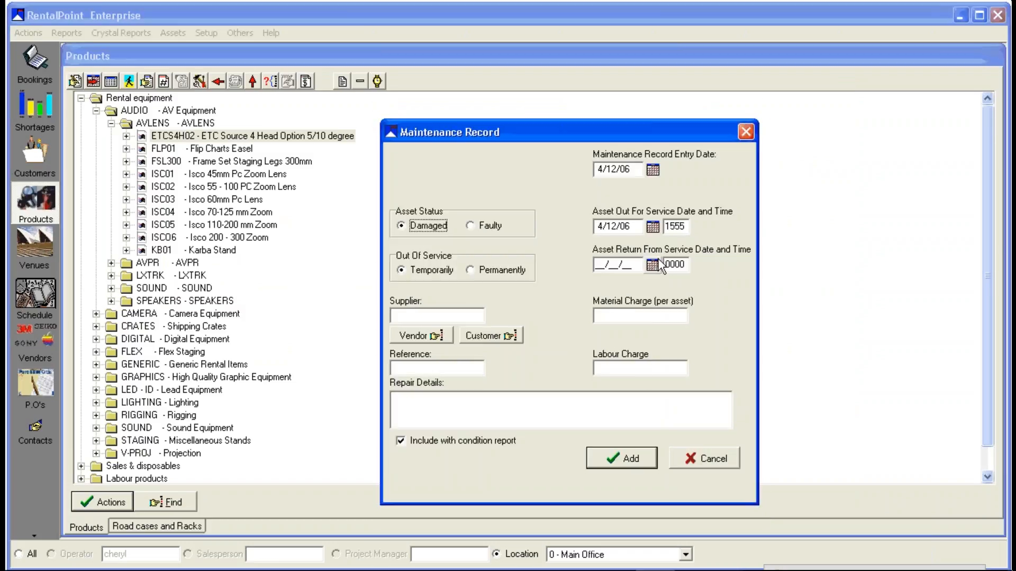
# - Add the maintenance record with a return from service date of 4/13/06 and the repair details "test"
pyautogui.click(653, 263)
pyautogui.click(544, 274)
pyautogui.click(472, 365)
pyautogui.click(541, 402)
pyautogui.write('test')
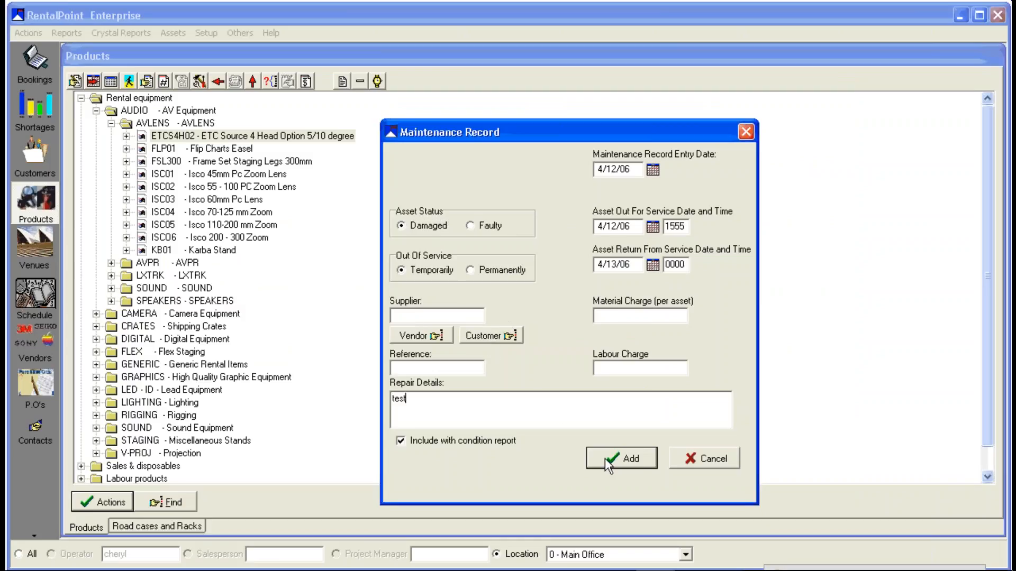
pyautogui.click(636, 464)
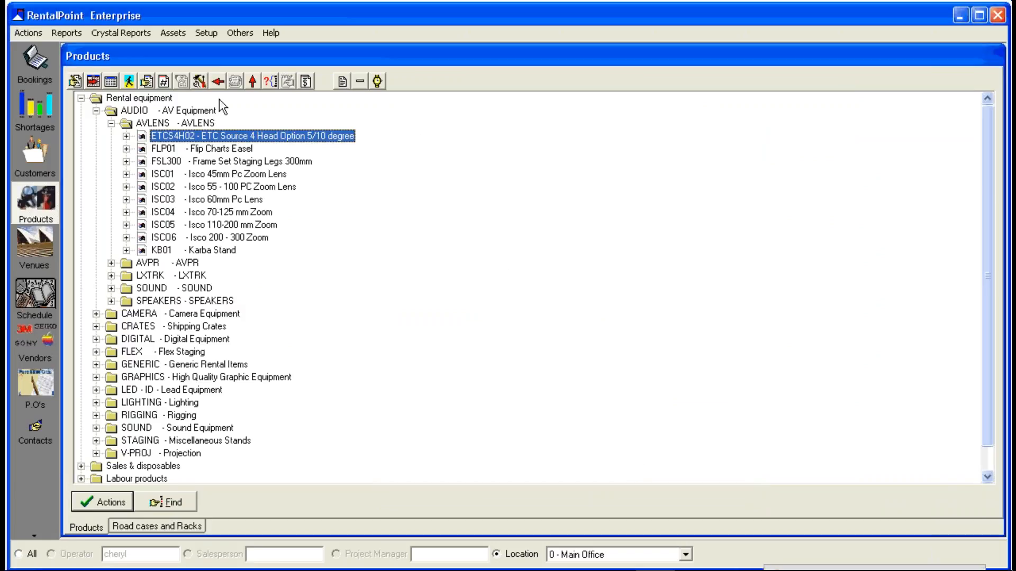
# - Scan asset 10419 for return from service and close the scanning window
pyautogui.click(218, 81)
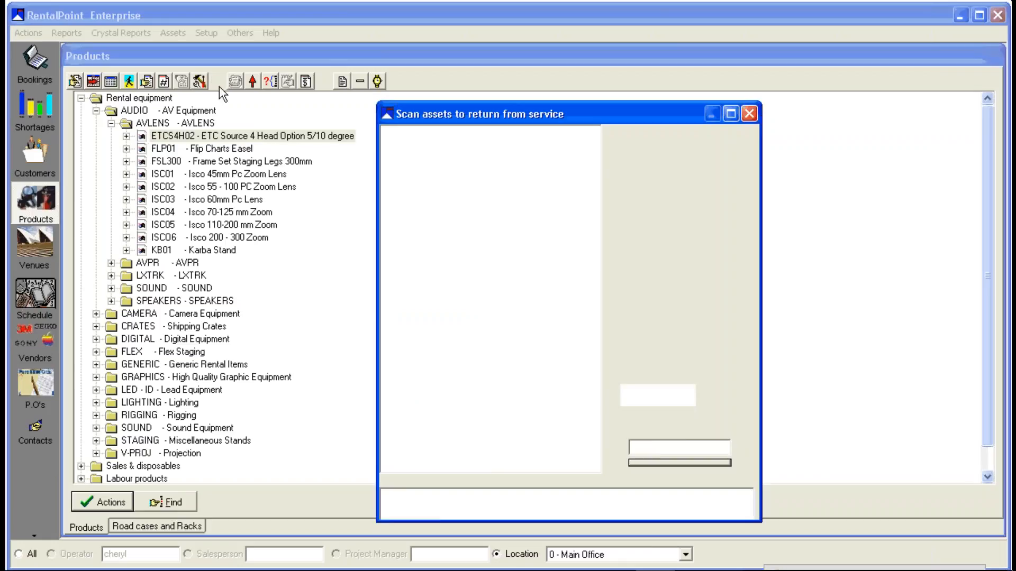
pyautogui.press('Return')
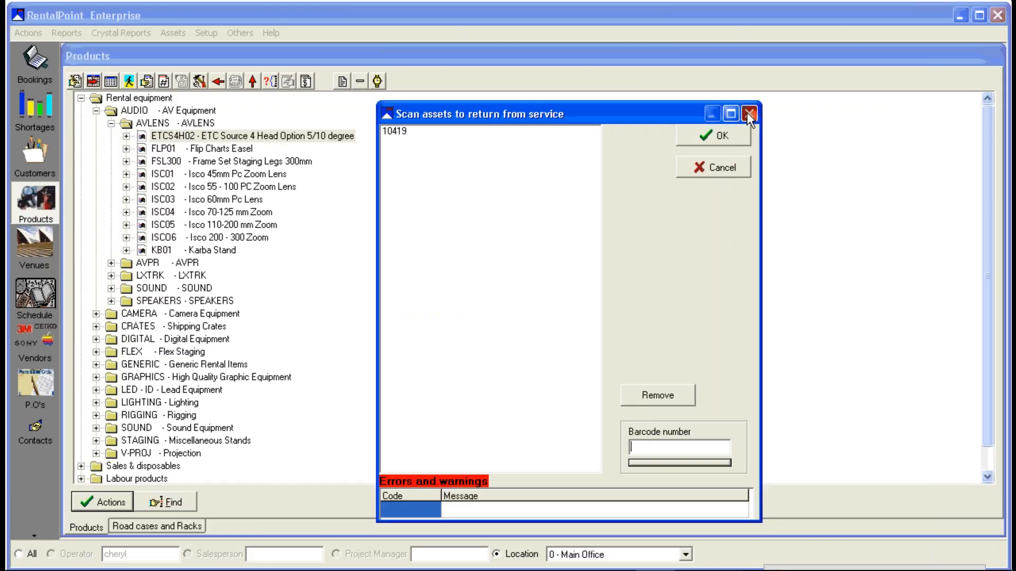
pyautogui.click(739, 130)
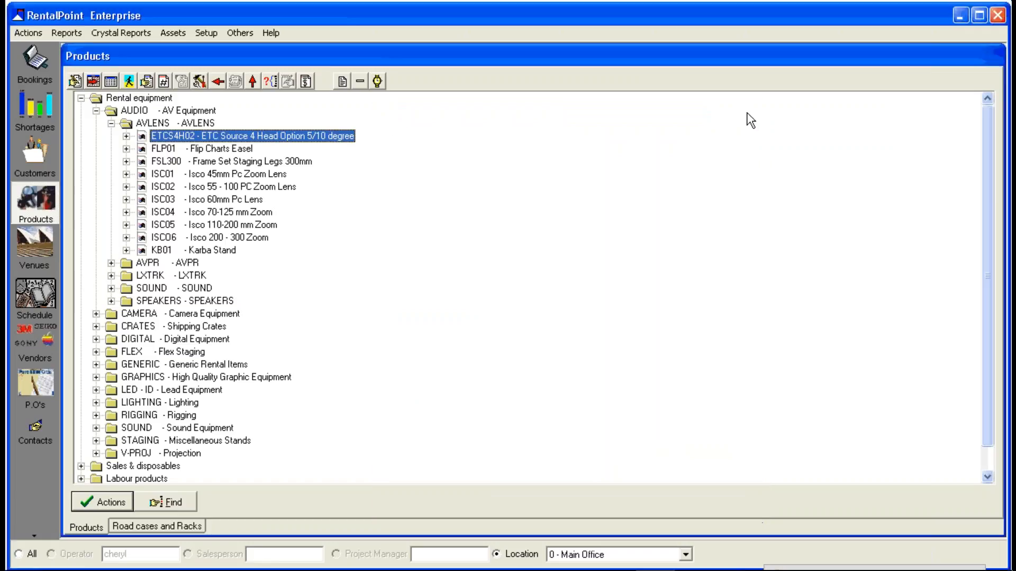
# - Review the actions available for ETCS4H02, browse the AUDIO equipment groups, and select the Isco 200 - 300 Zoom under AVLENS
pyautogui.rightClick(416, 135)
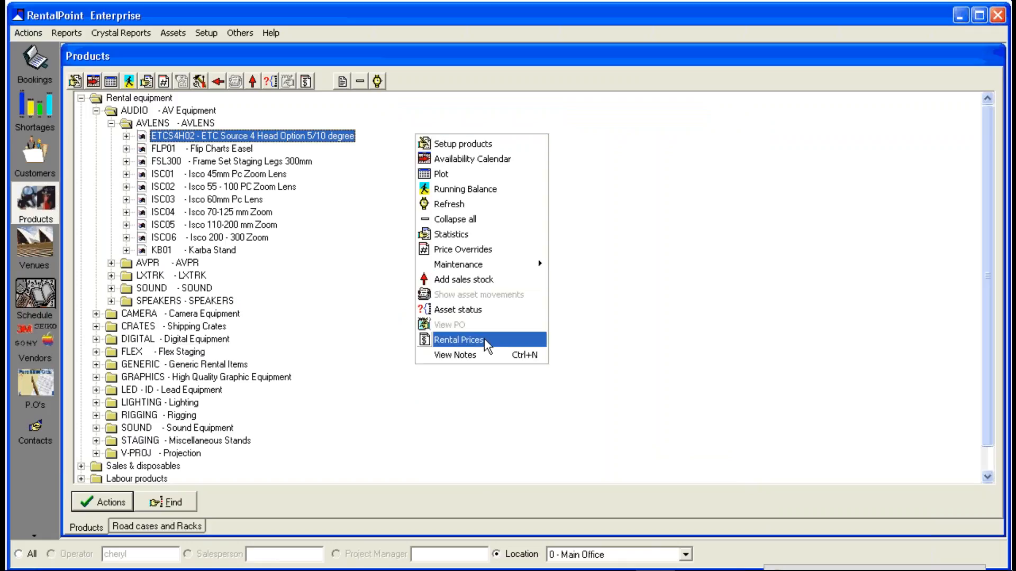
pyautogui.click(626, 339)
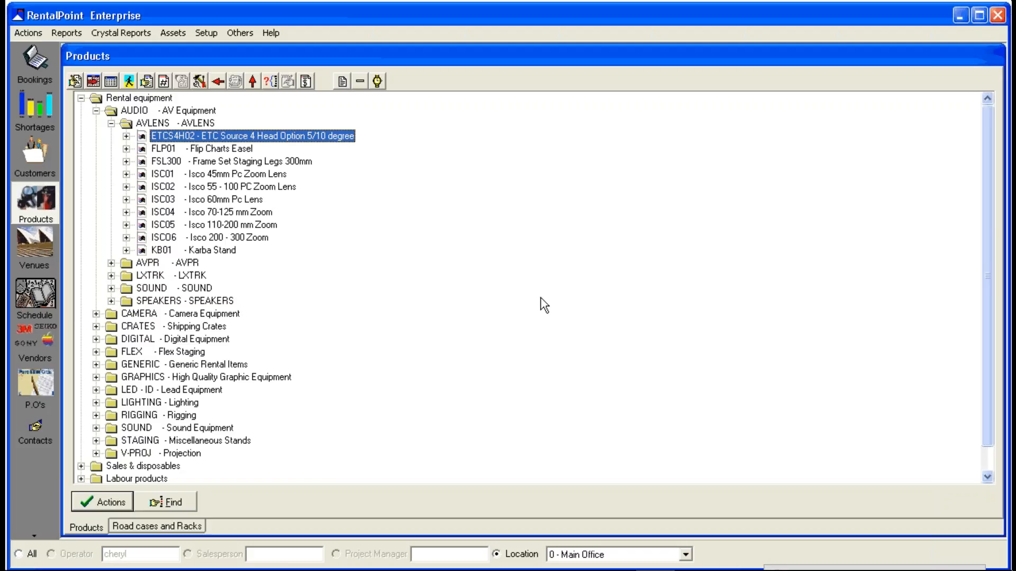
pyautogui.click(95, 111)
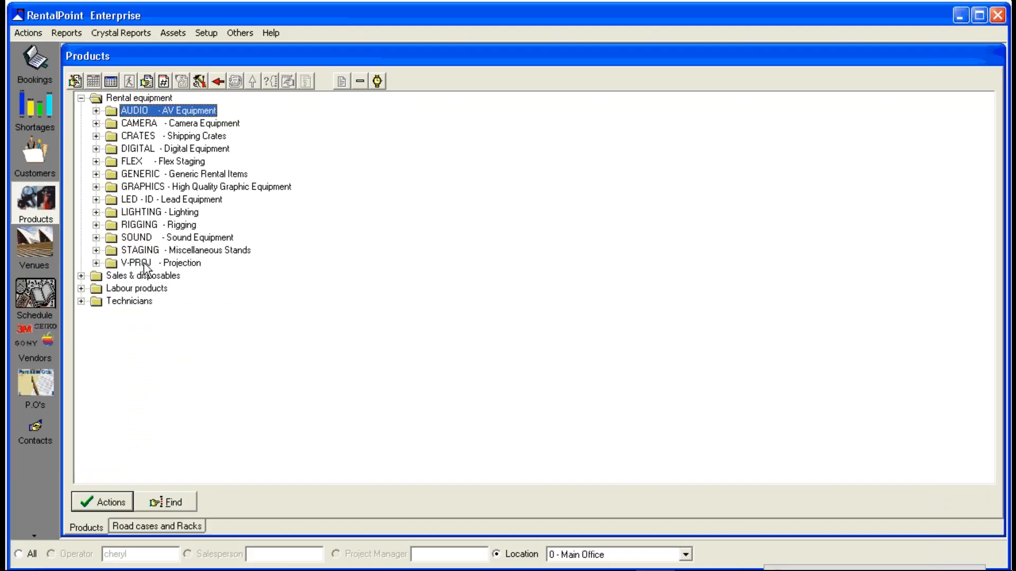
pyautogui.click(96, 111)
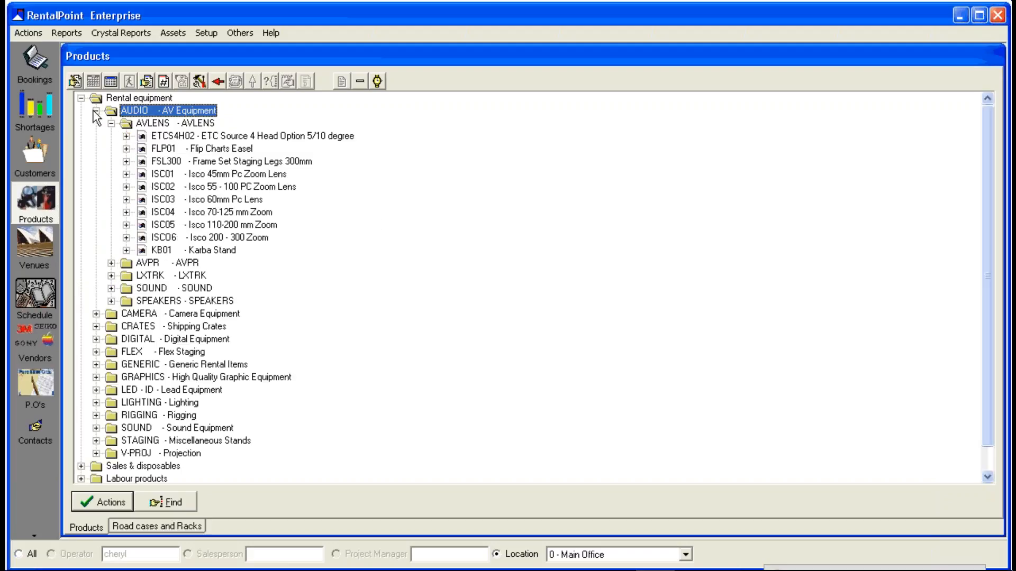
pyautogui.click(111, 123)
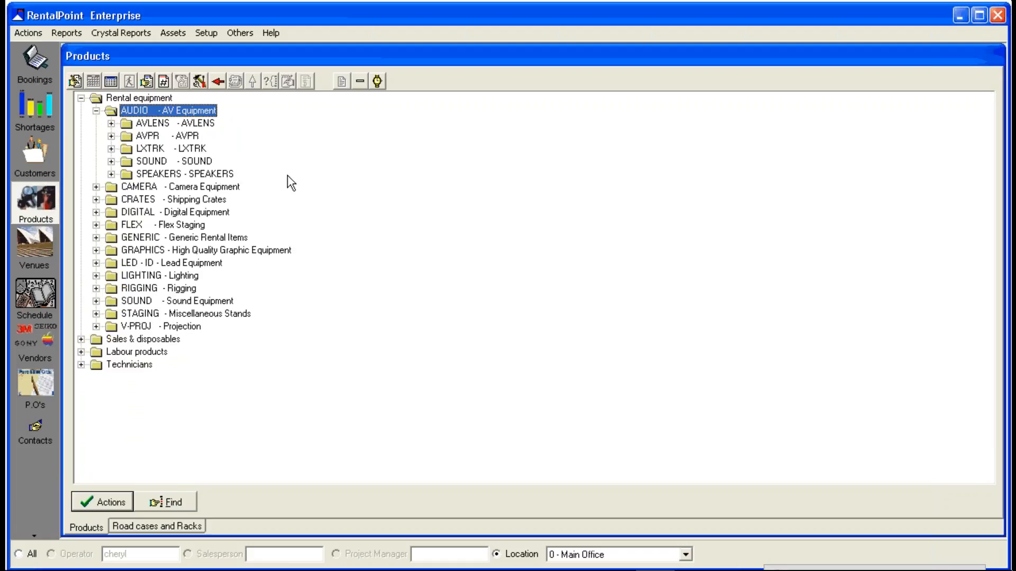
pyautogui.click(111, 123)
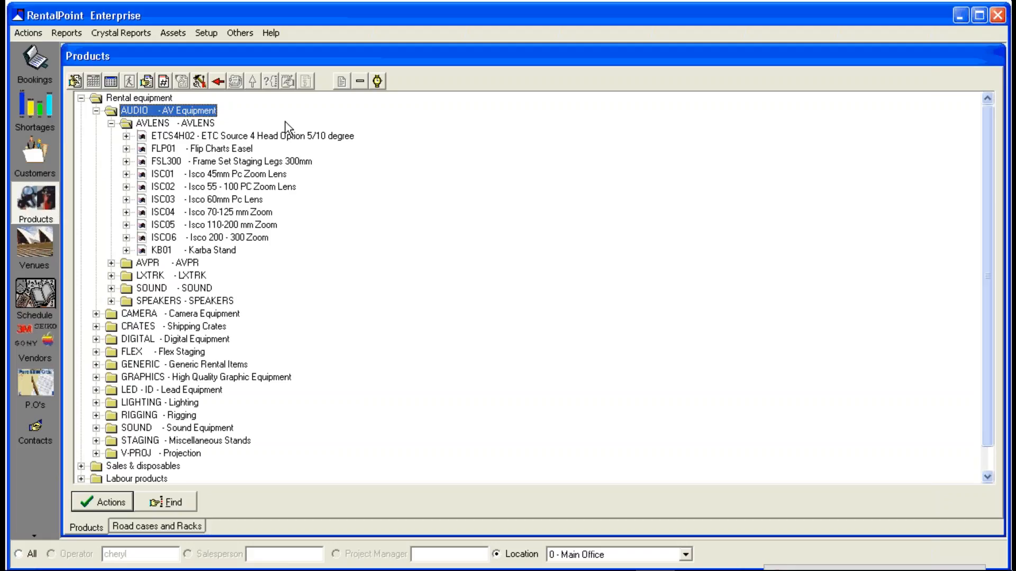
pyautogui.click(160, 139)
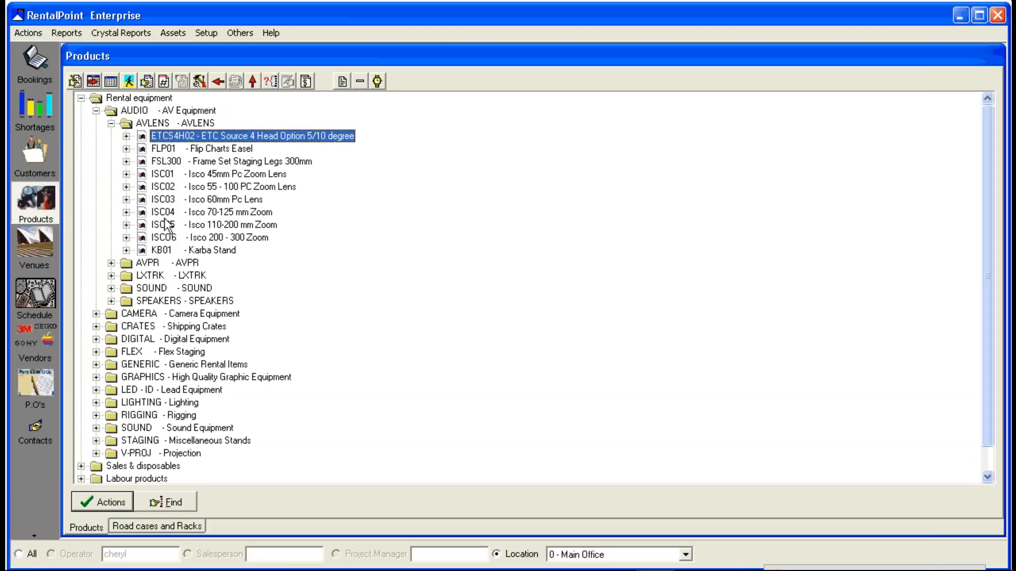
pyautogui.moveTo(162, 237); pyautogui.dragTo(162, 249)
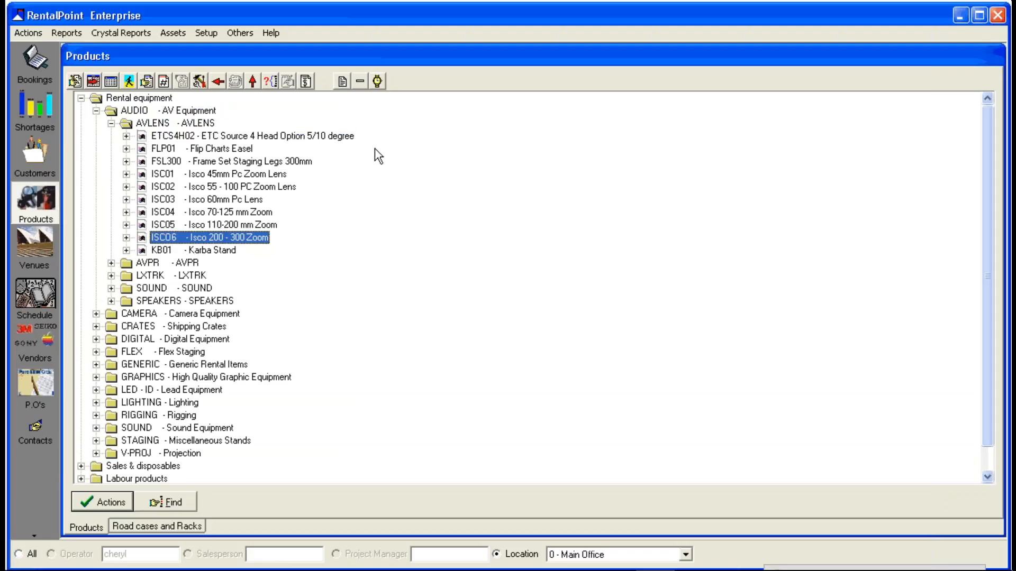
# - Expand the assets of ETCS4H02 under AVLENS and select the asset with barcode 10315
pyautogui.click(126, 135)
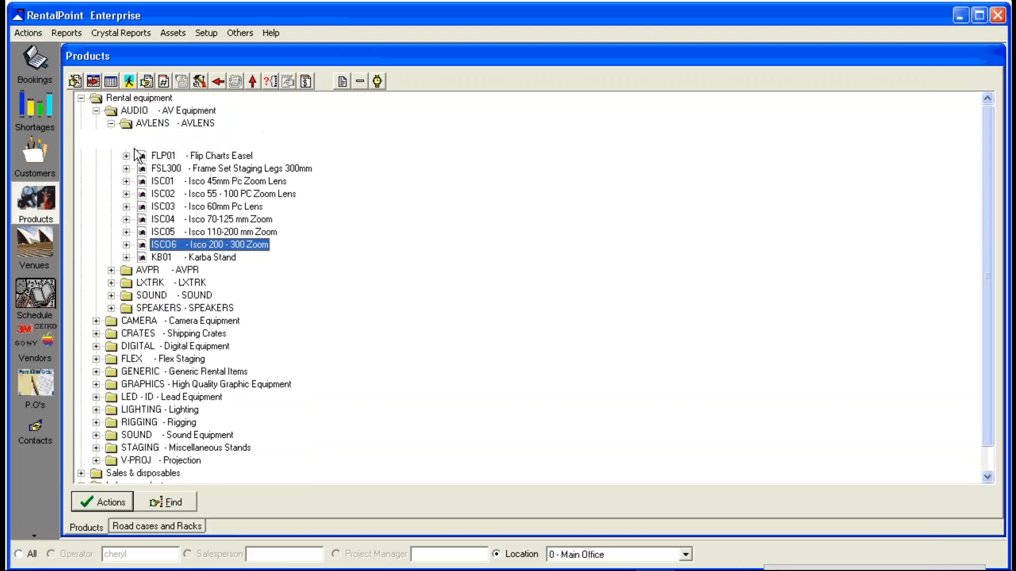
pyautogui.click(141, 162)
pyautogui.click(207, 176)
pyautogui.click(209, 196)
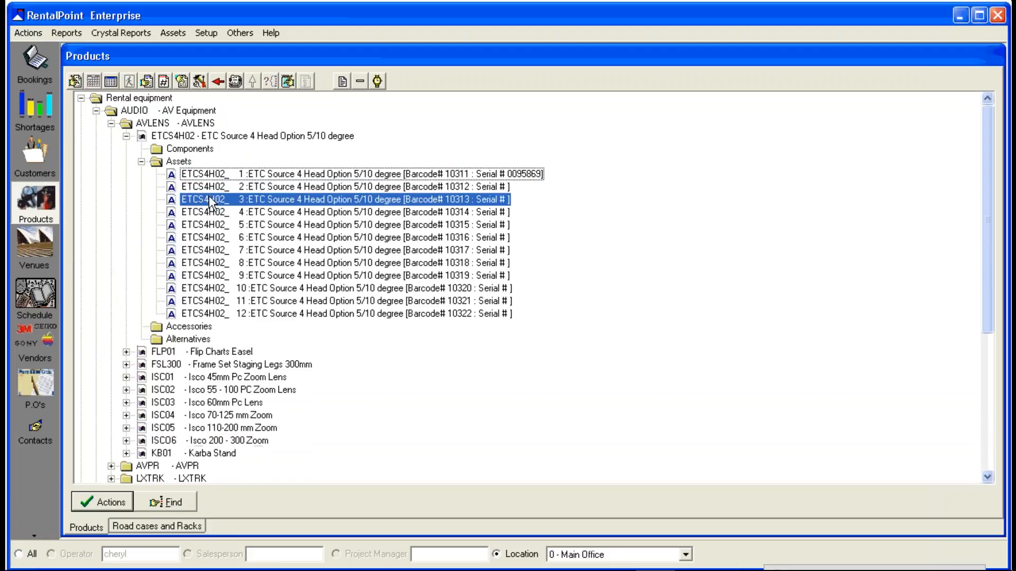
pyautogui.click(208, 224)
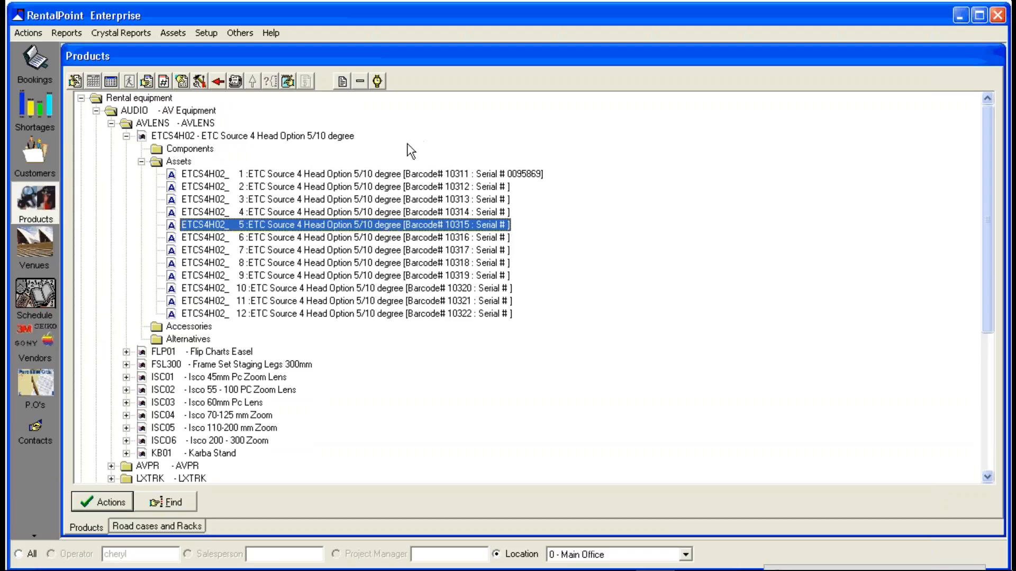
# - Collapse the ETCS4H02, AVLENS, AUDIO and Rental equipment branches of the product tree
pyautogui.click(126, 136)
pyautogui.click(111, 124)
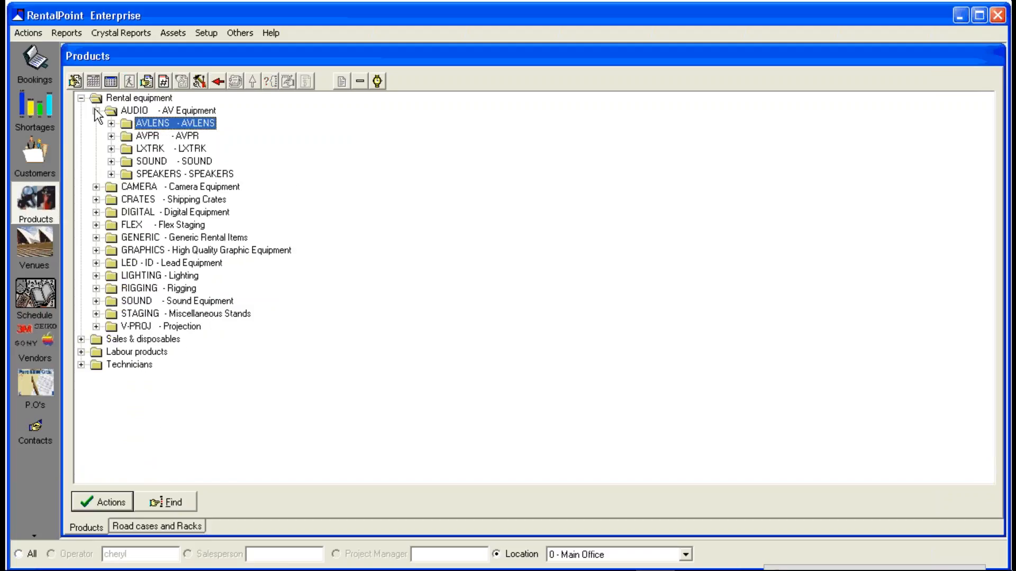
pyautogui.click(96, 110)
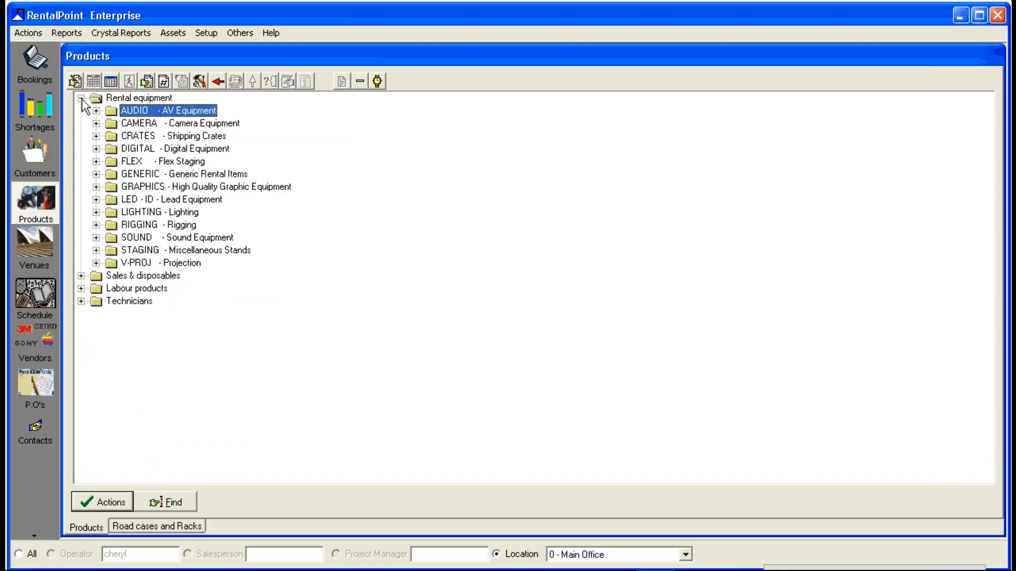
pyautogui.click(81, 99)
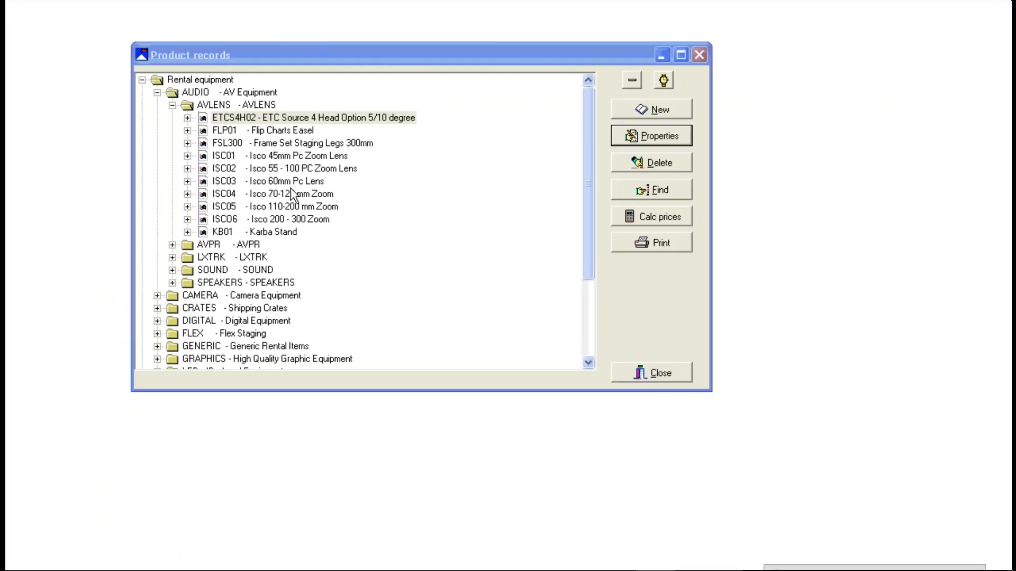
# - In the ETCS4H02 product record, enable package component printing on custom printouts, disable it on the standard invoice, and calculate the unit volume
pyautogui.doubleClick(306, 122)
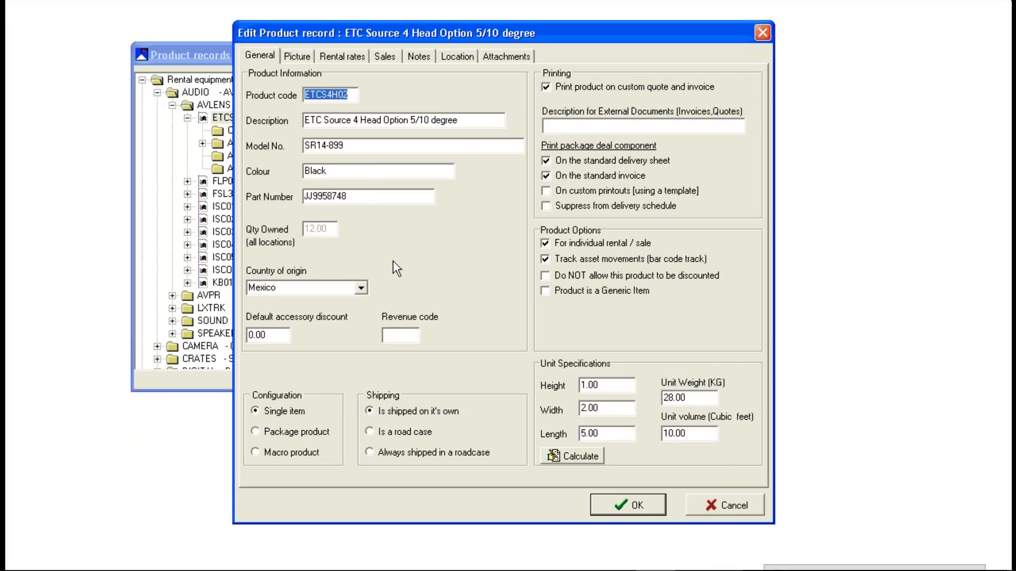
pyautogui.click(546, 191)
pyautogui.click(546, 176)
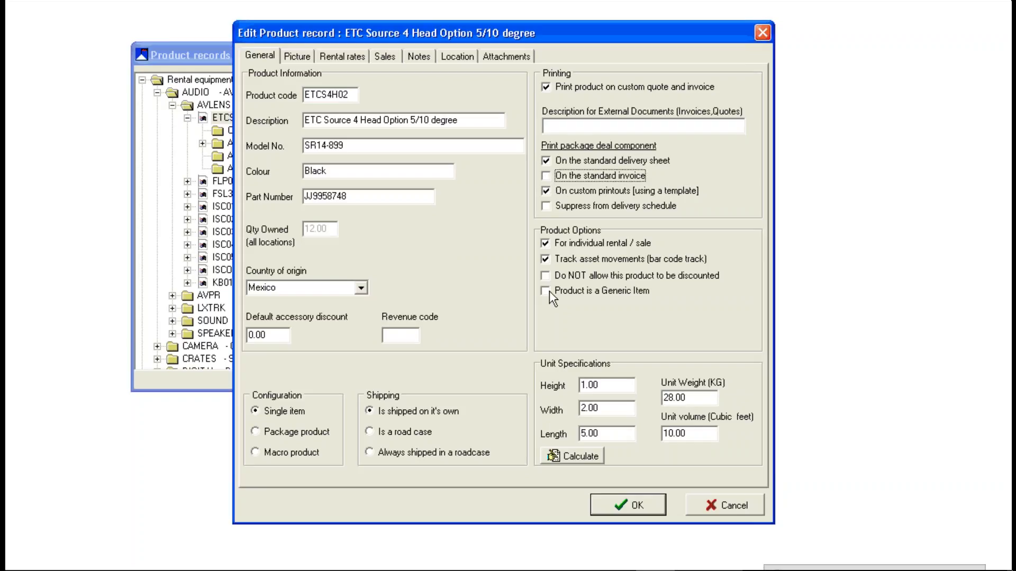
pyautogui.click(590, 456)
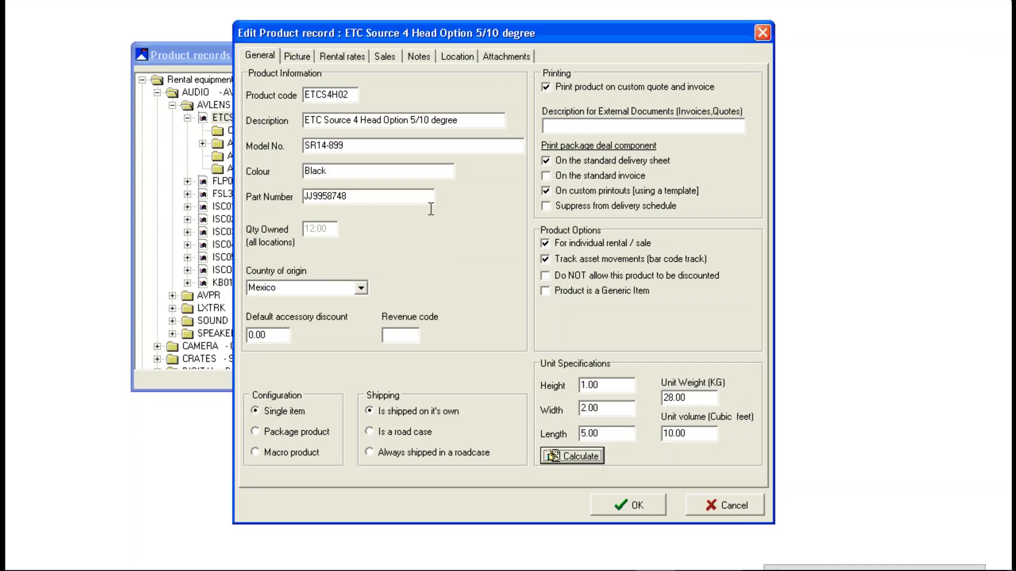
# - Review the picture, rental rates, sales, notes, location and attachments details of the ETCS4H02 product record
pyautogui.click(300, 55)
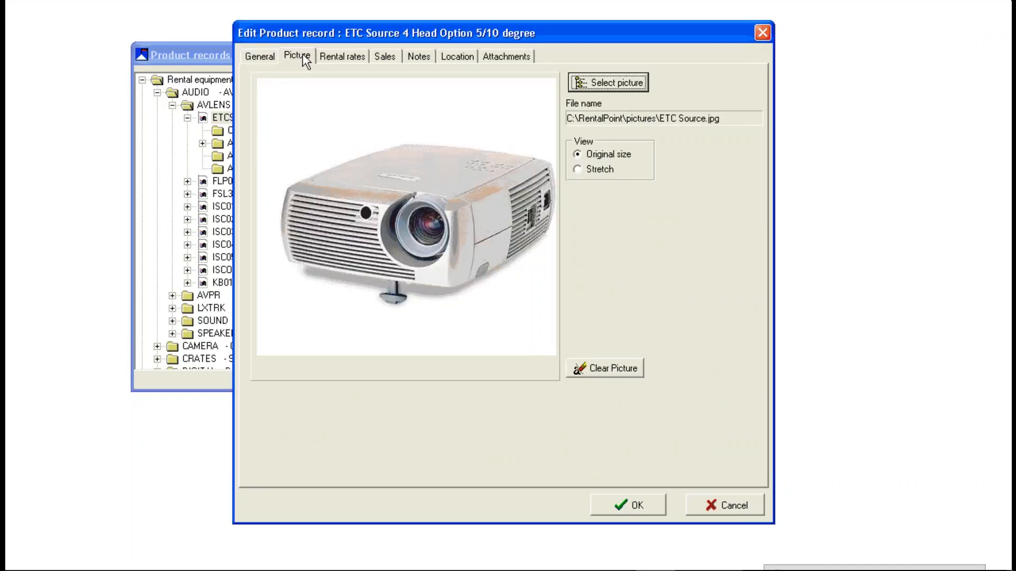
pyautogui.click(349, 58)
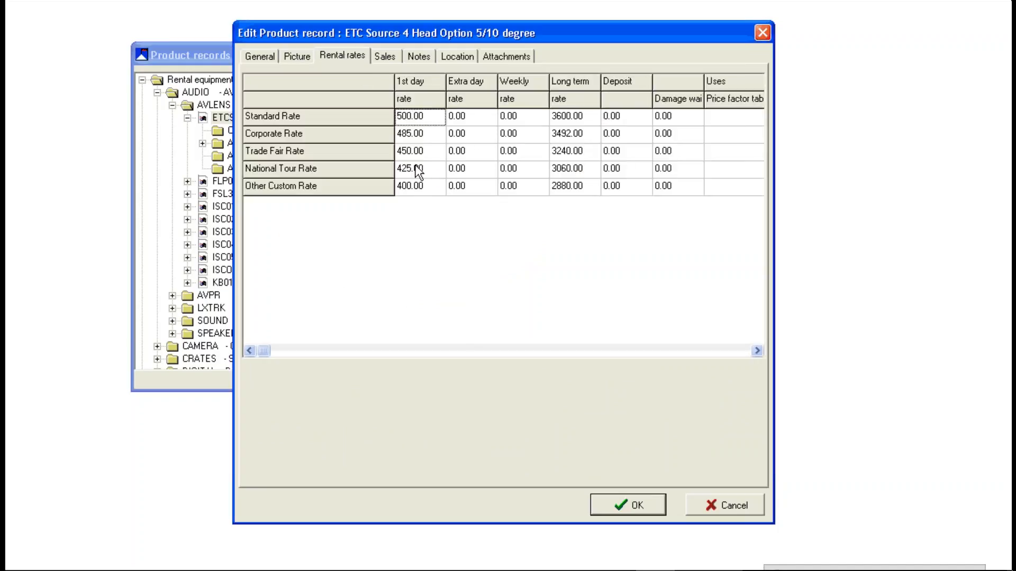
pyautogui.click(393, 58)
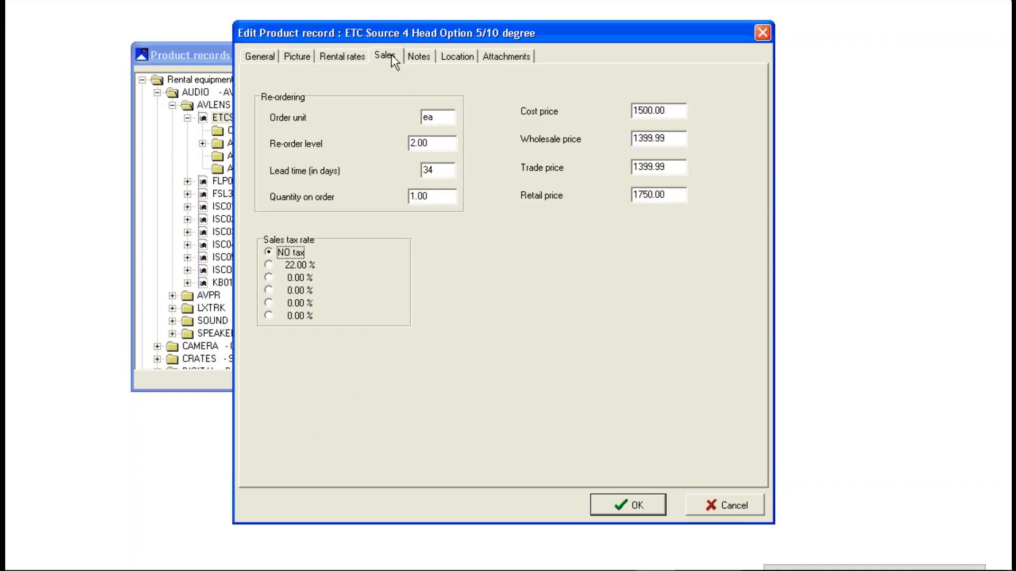
pyautogui.click(429, 59)
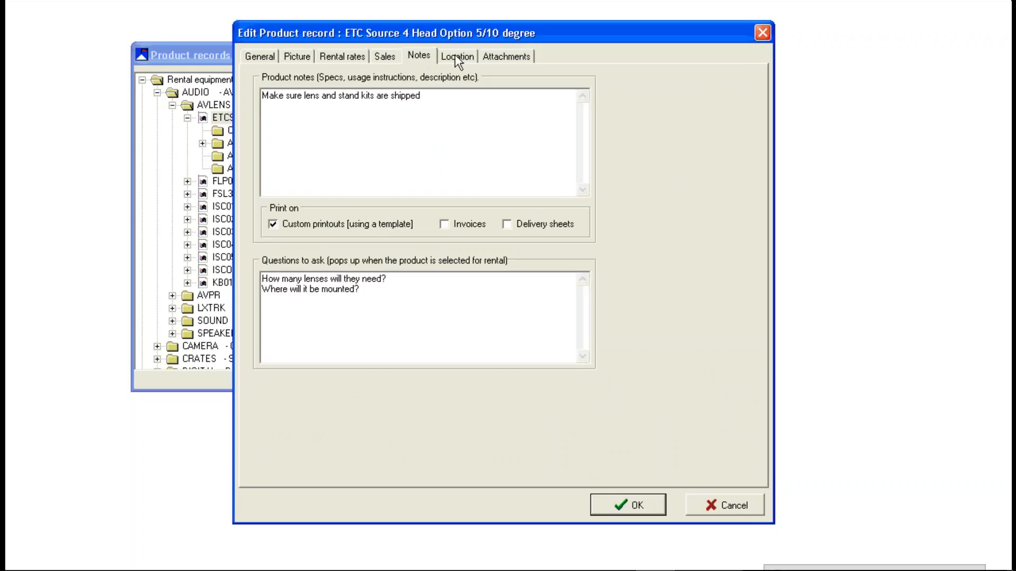
pyautogui.click(471, 59)
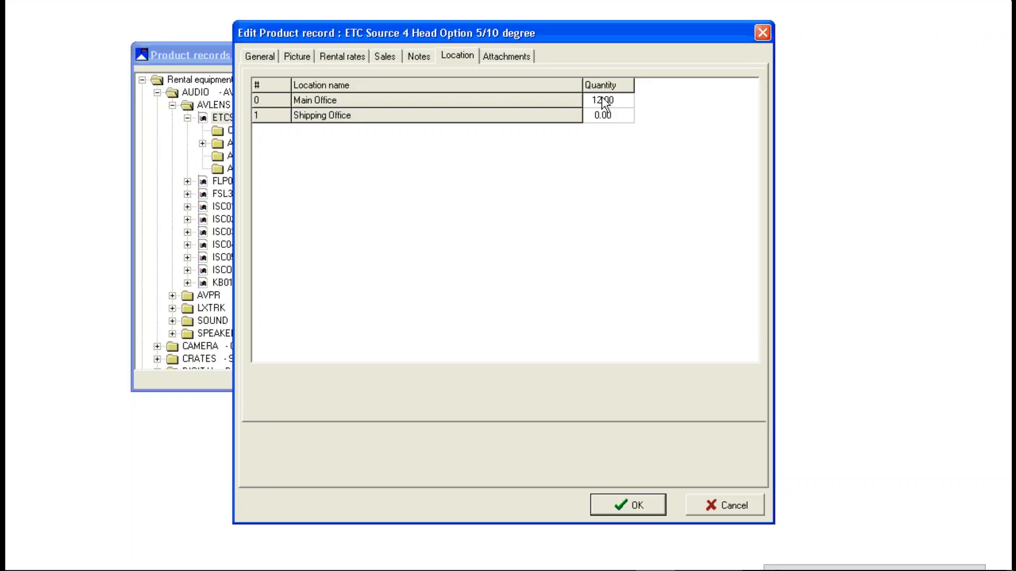
pyautogui.click(492, 56)
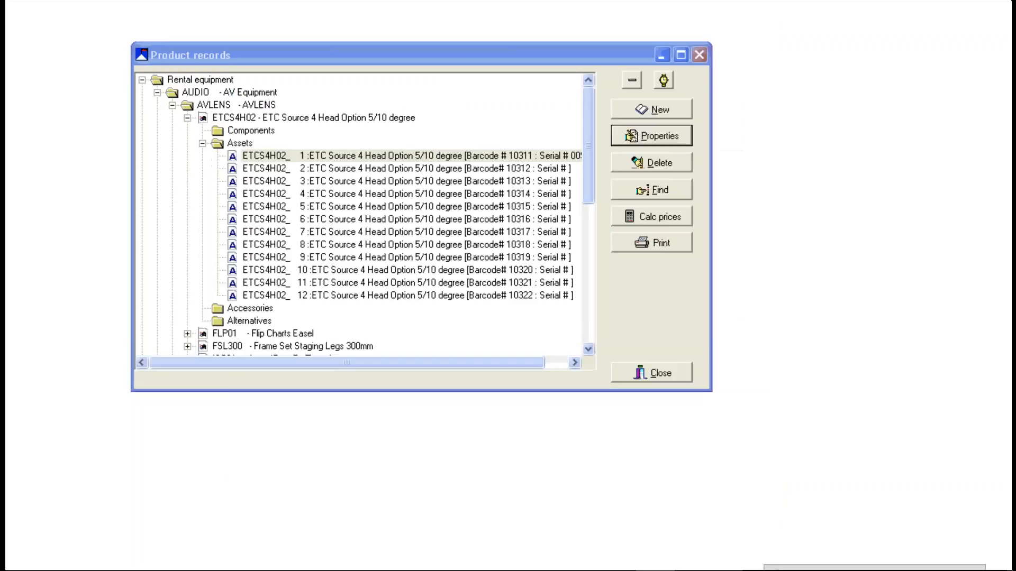
# - Open the ETCS4H02 asset record with barcode 10311 and review its general, financial, tracking and notes details
pyautogui.doubleClick(318, 161)
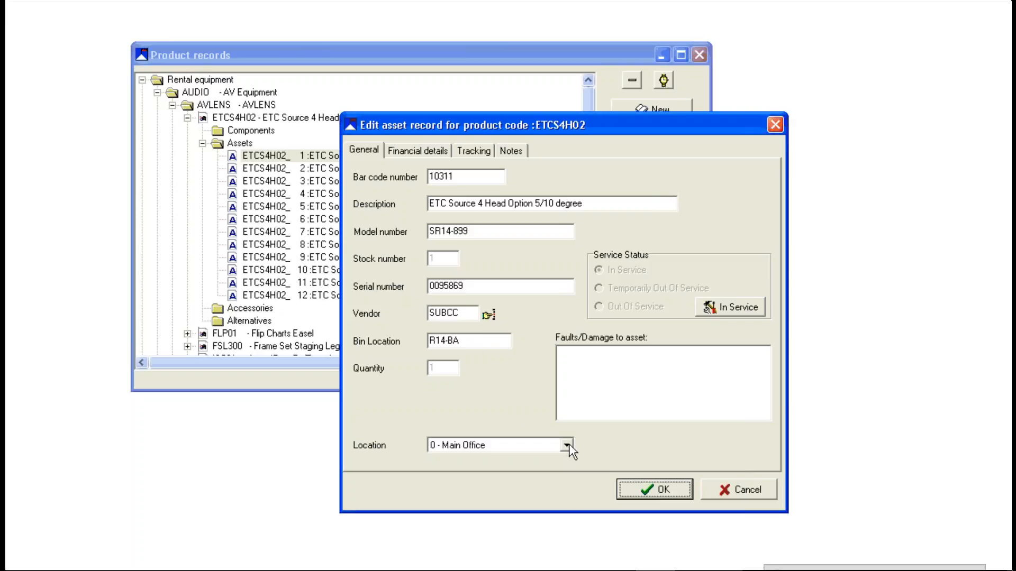
pyautogui.click(421, 153)
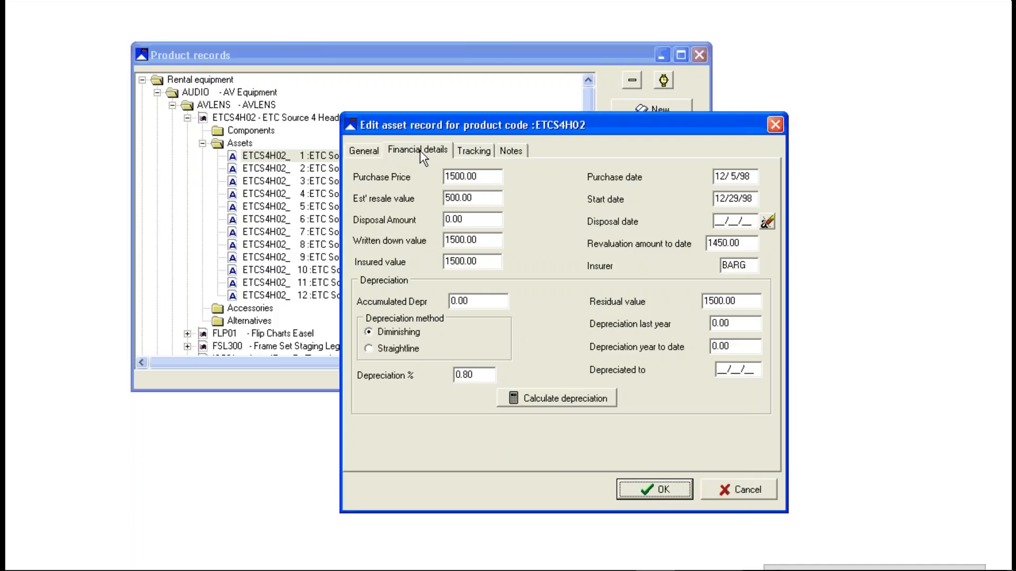
pyautogui.click(475, 153)
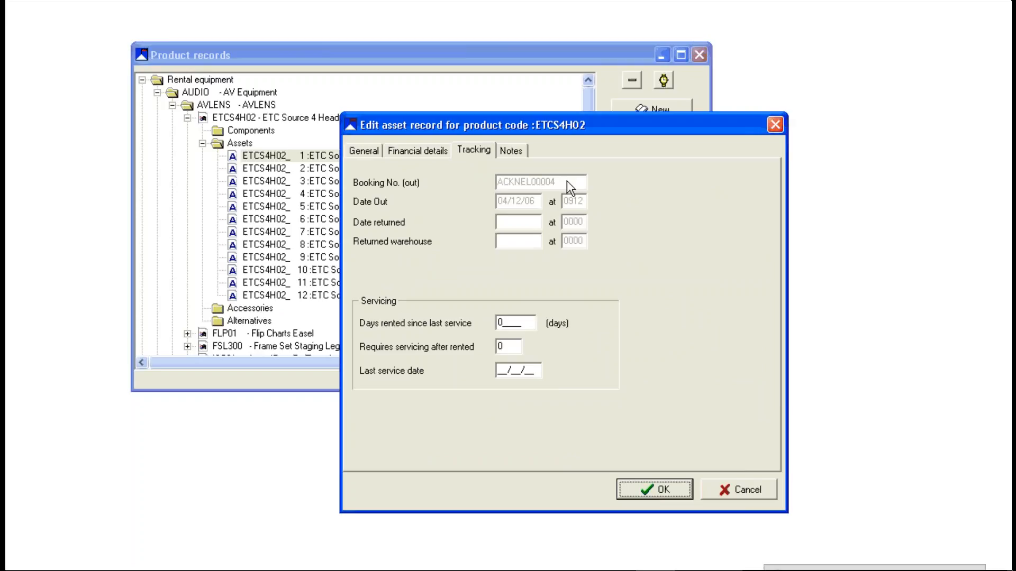
pyautogui.click(517, 153)
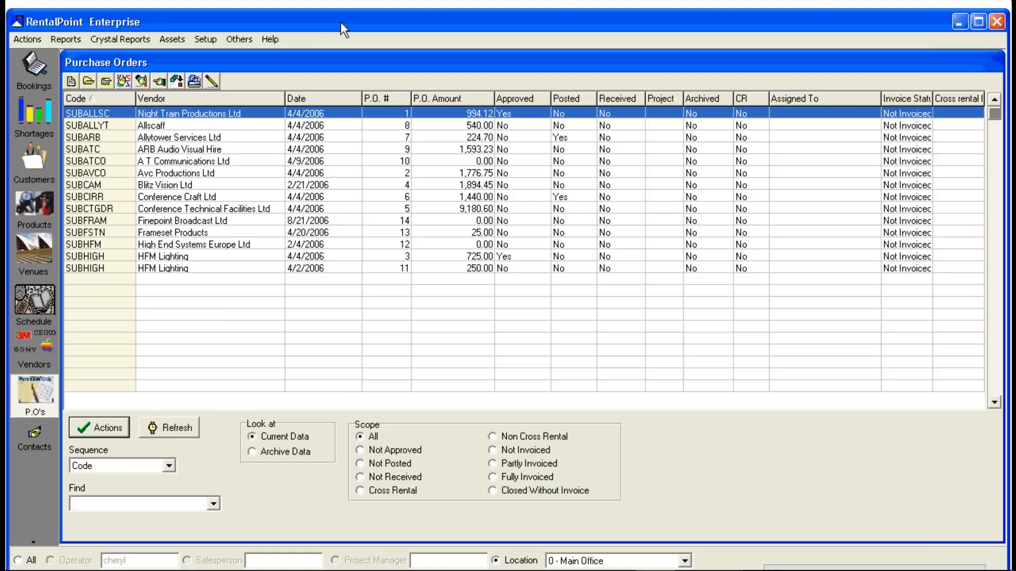
# - Open the ARB Audio Visual Hire purchase order, mark it as approved, and highlight its total price
pyautogui.doubleClick(341, 146)
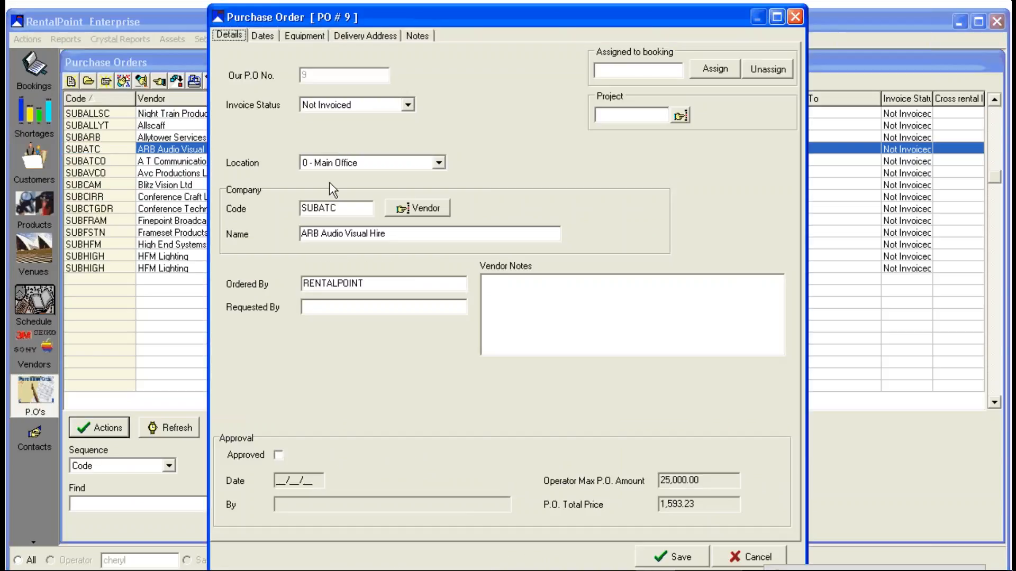
pyautogui.click(279, 454)
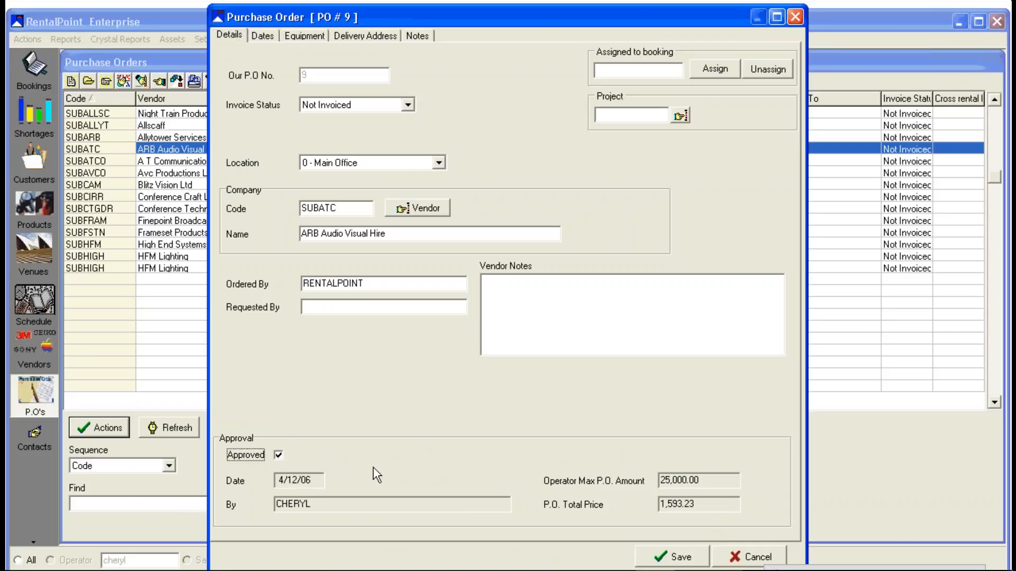
pyautogui.moveTo(708, 482); pyautogui.dragTo(661, 505)
pyautogui.click(690, 504)
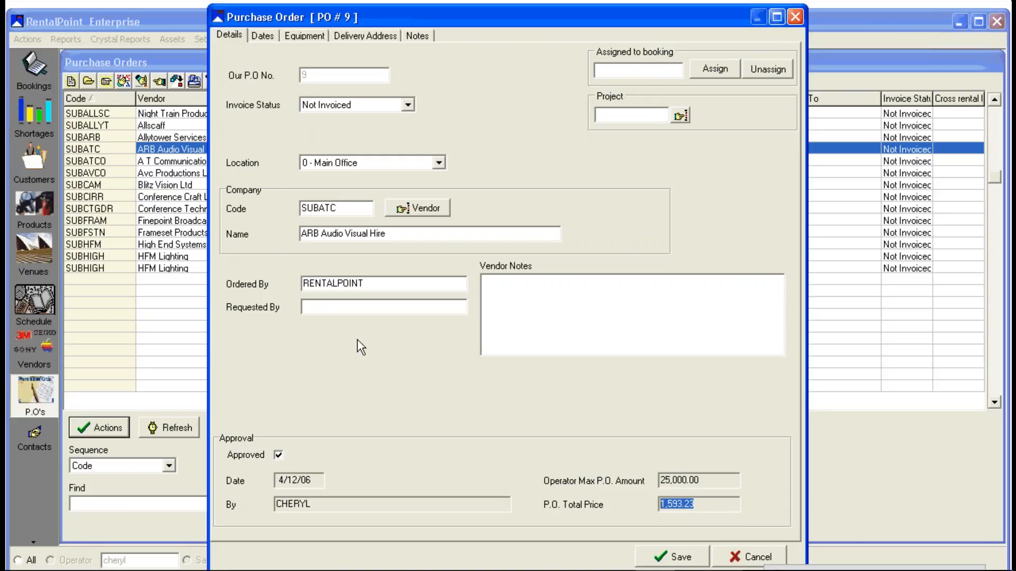
# - Review the purchase order's dates and equipment, and turn on Drop Ship for its delivery address
pyautogui.click(263, 35)
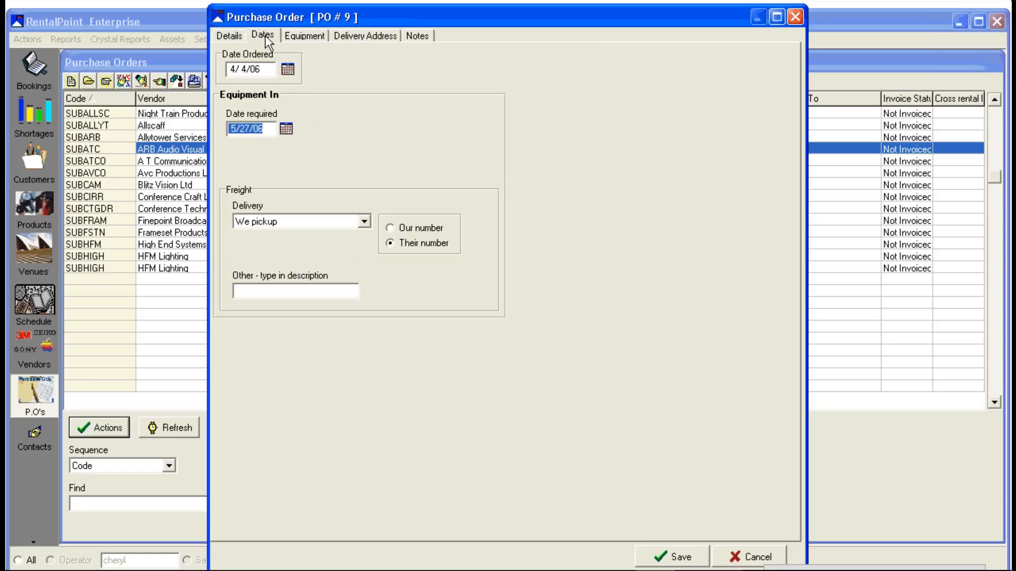
pyautogui.click(300, 36)
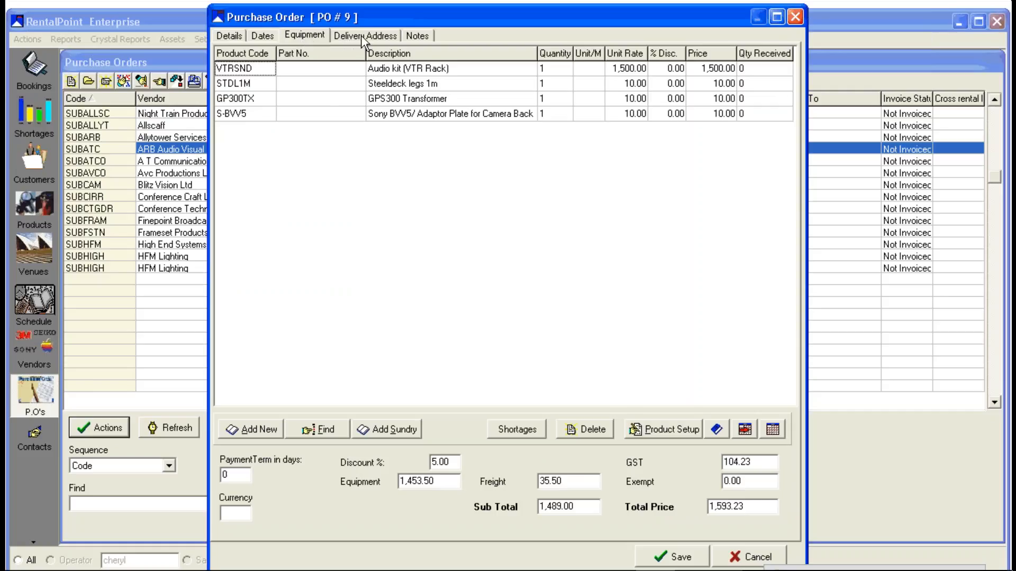
pyautogui.click(347, 36)
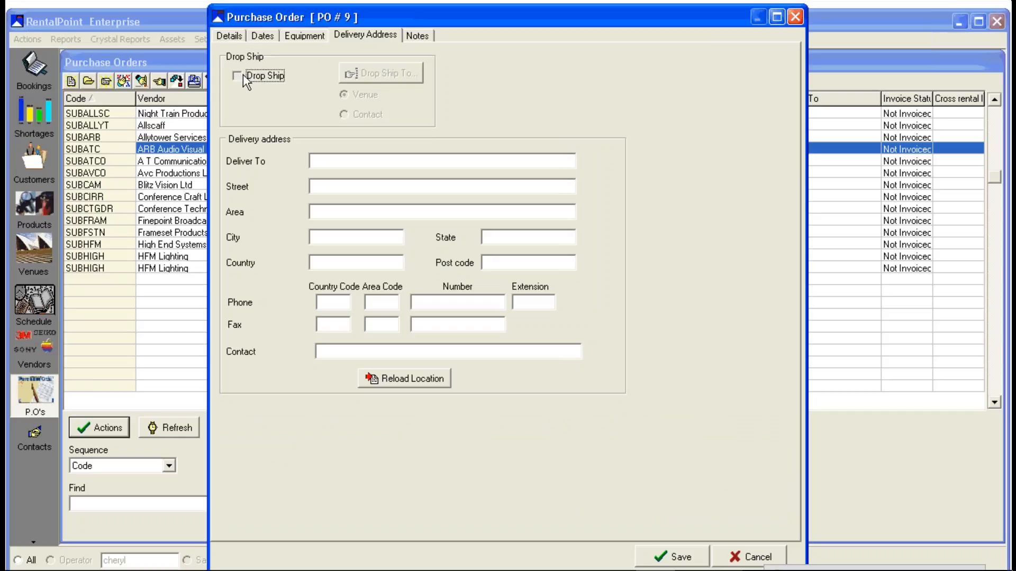
pyautogui.click(243, 75)
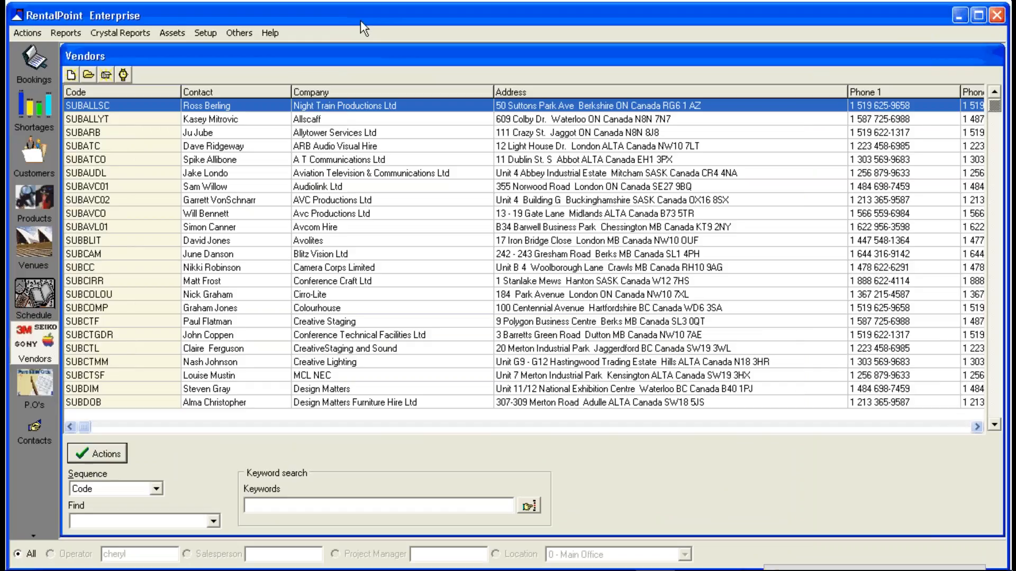
# - Open the vendor properties of Audiolink Ltd and set Tax Authority #1 to GST
pyautogui.doubleClick(319, 182)
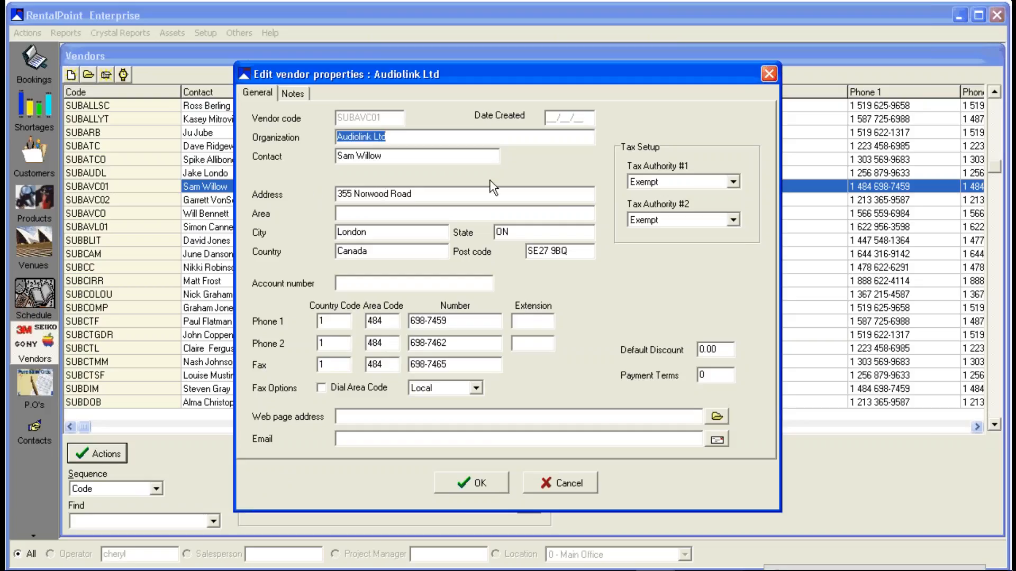
pyautogui.click(730, 185)
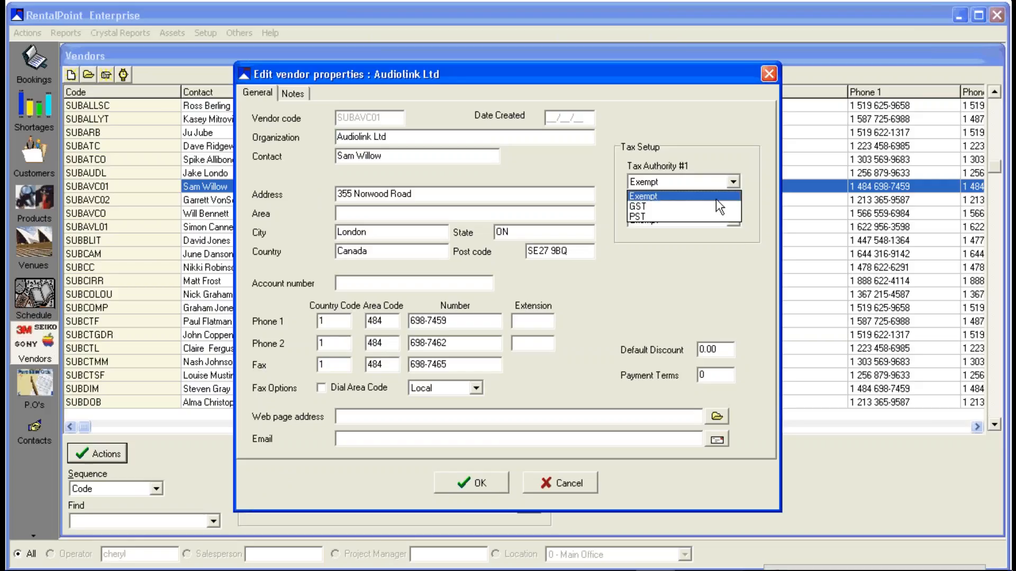
pyautogui.click(716, 206)
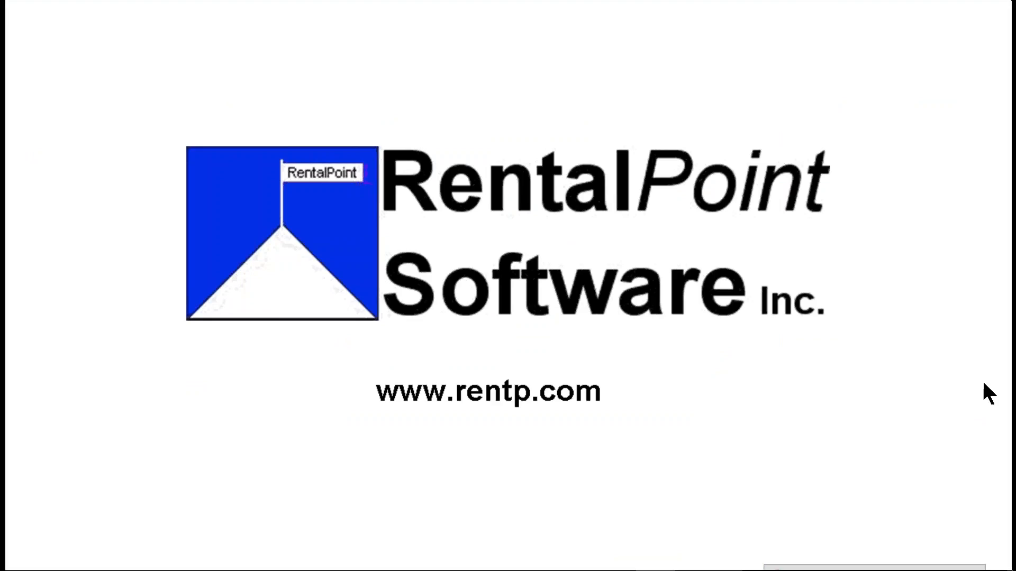
pyautogui.moveTo(928, 533)
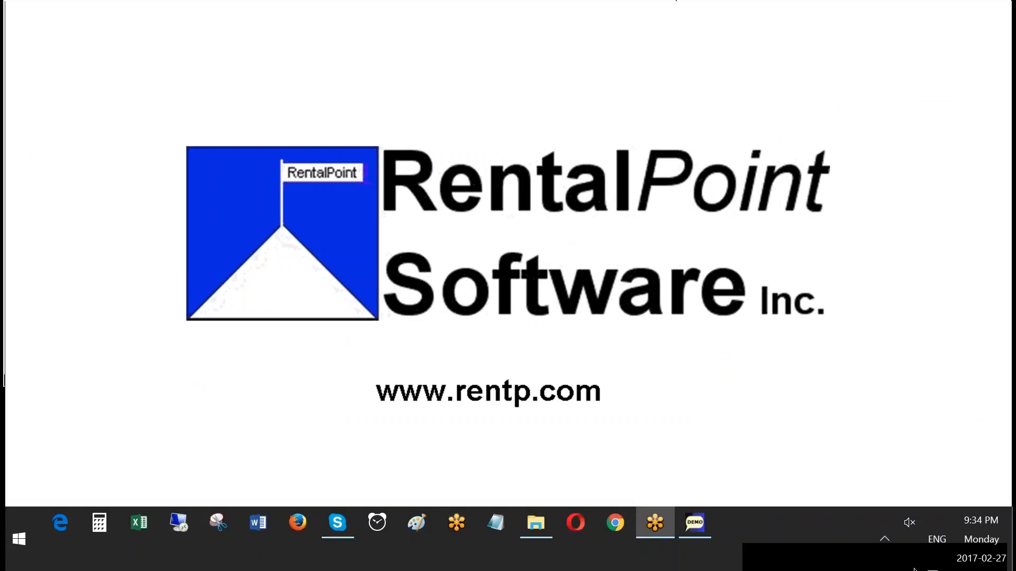